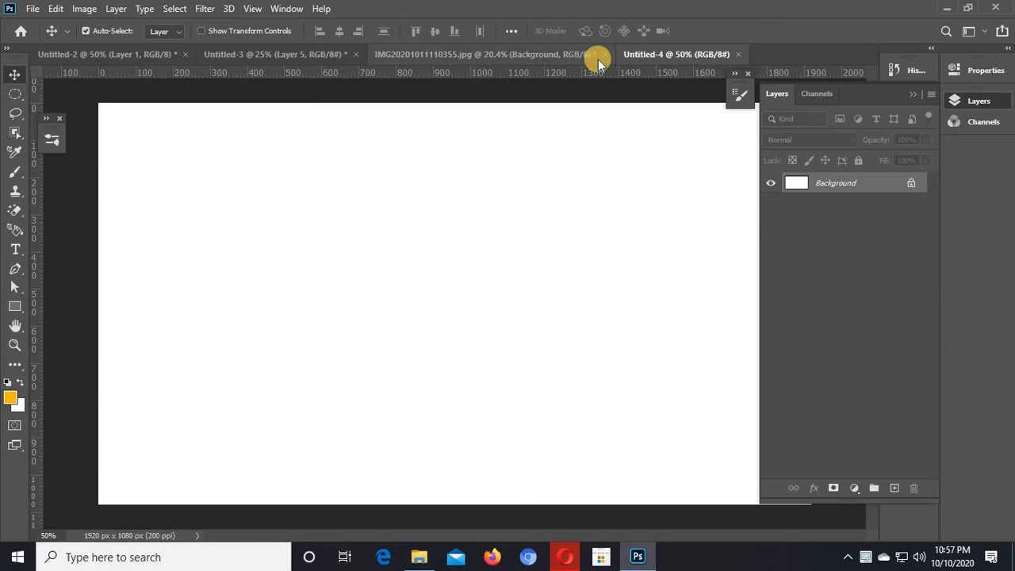
Reorder the open documents to put Untitled-3 beside Untitled-4, and shift Layer 5 in Untitled-3 slightly upward
drag(397, 56, 261, 49)
click(493, 55)
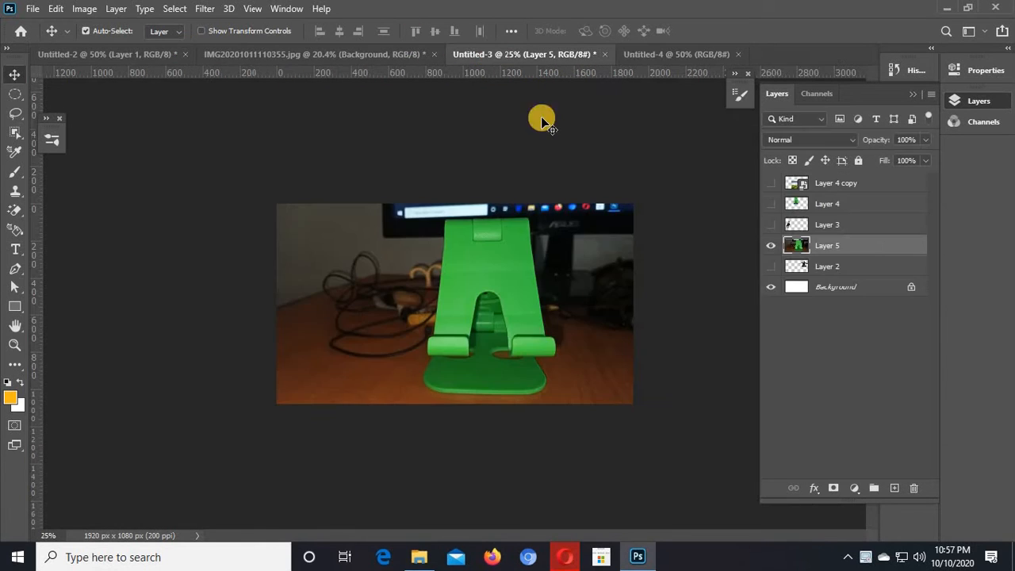
scroll(584, 300, up, 2)
scroll(584, 300, down, 1)
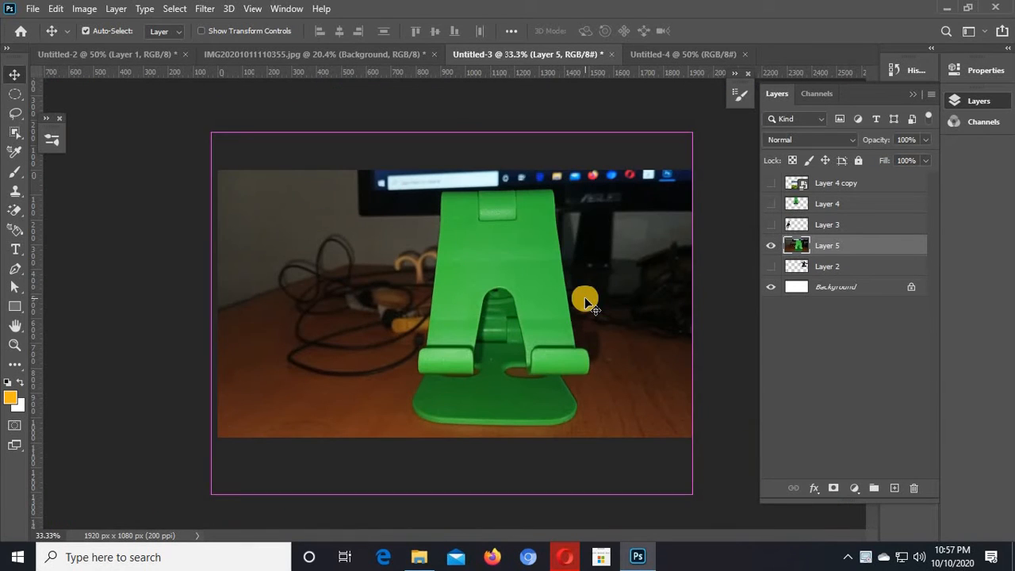
drag(579, 299, 544, 294)
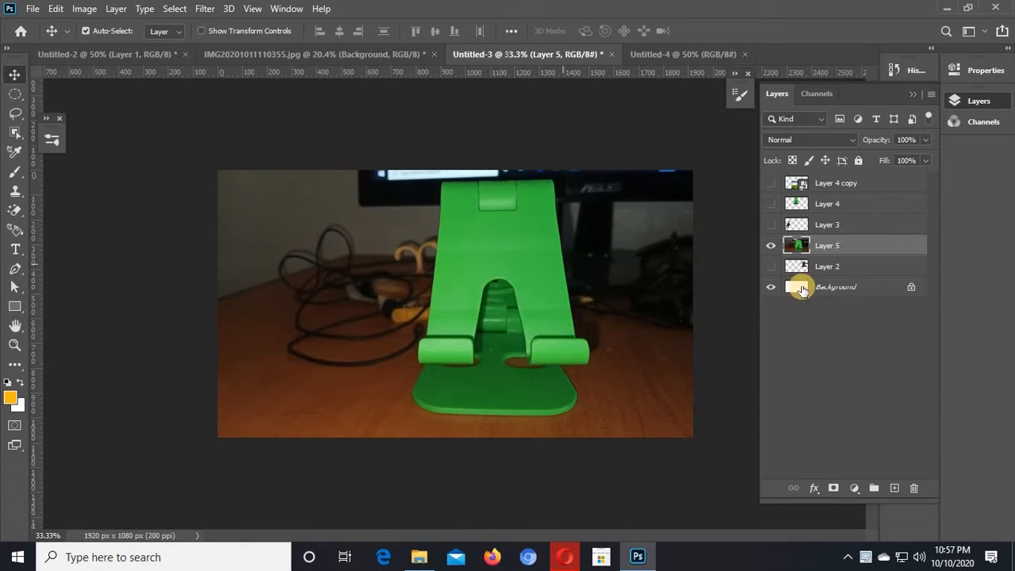
In Untitled-3, hide Layer 5, show the green stand on Layer 4, and copy the stand into Untitled-4
click(771, 246)
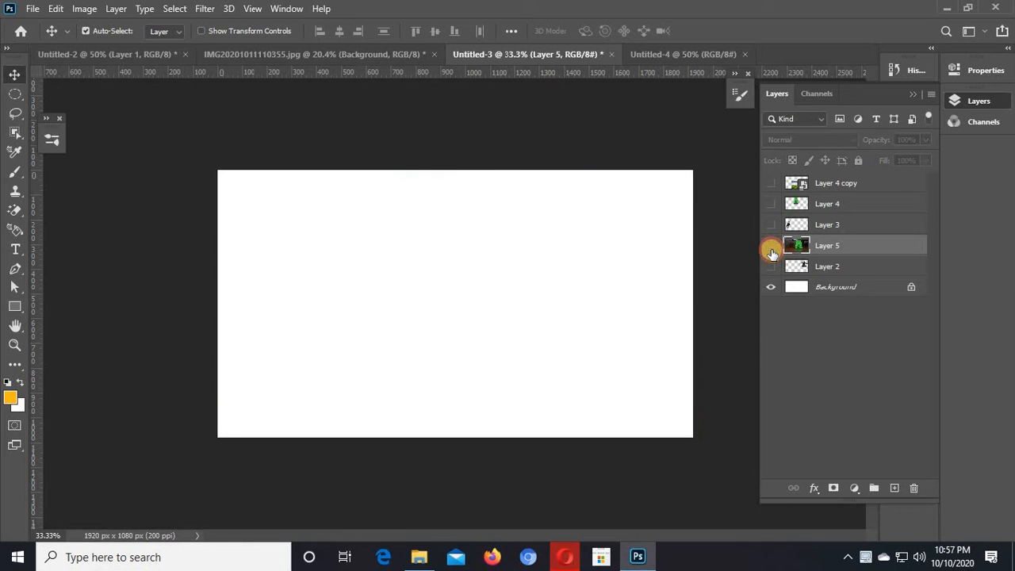
click(769, 204)
drag(481, 259, 492, 286)
key(ctrl+t)
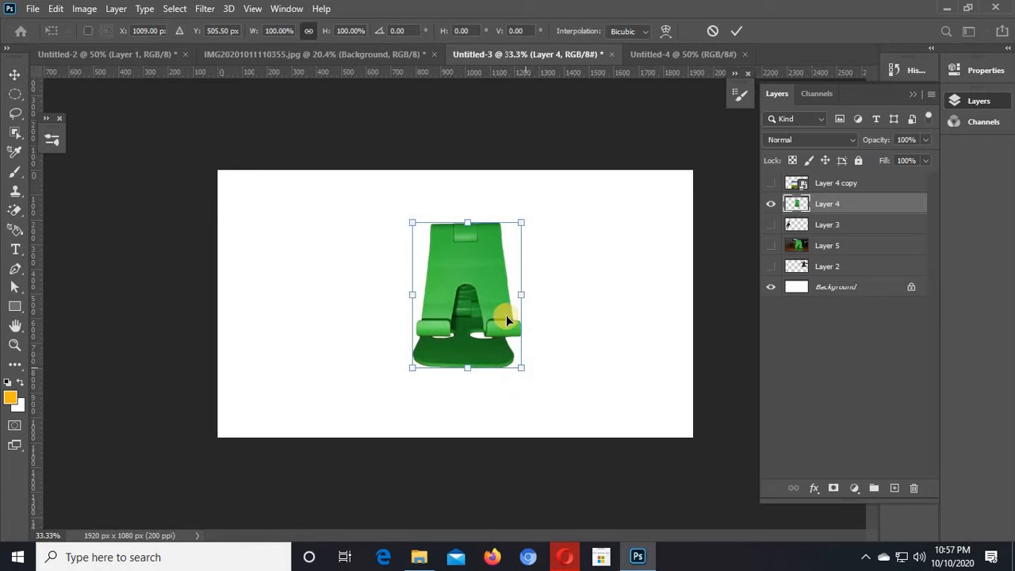
click(566, 320)
drag(471, 267, 555, 428)
Show the grass field layer, Layer 4 copy, in Untitled-3 and copy it into Untitled-4
click(480, 53)
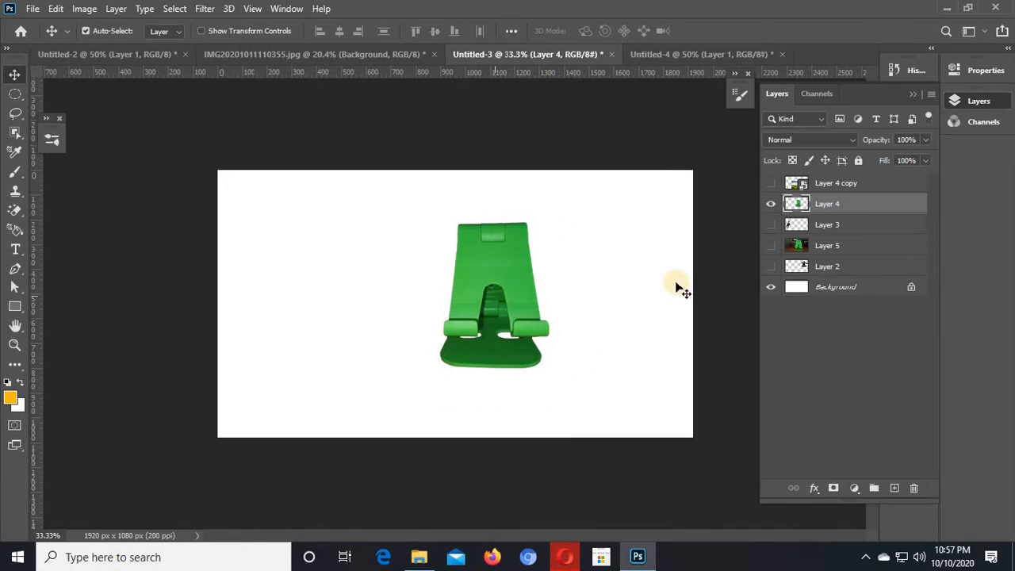
click(771, 182)
click(531, 342)
drag(531, 343, 579, 284)
Place the grass field layer beneath the stand's Layer 1, hide Layer 1, and move the field to the canvas's upper-left corner
drag(881, 184, 881, 207)
click(771, 204)
click(771, 203)
click(770, 182)
drag(517, 298, 335, 245)
Transform the grass field layer to cover the whole canvas, at about 17.28% width and 12.87% height
key(ctrl+t)
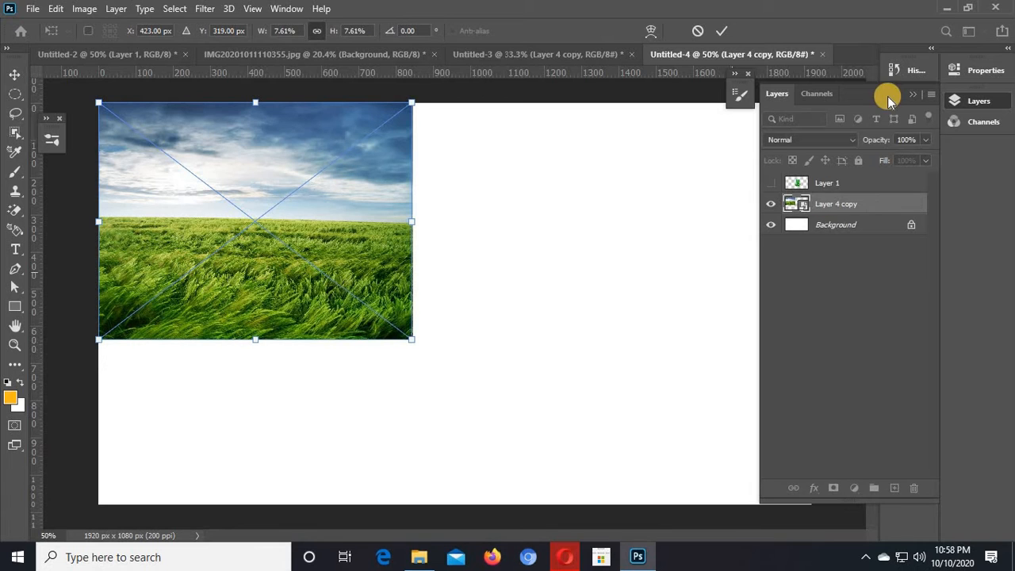
click(912, 94)
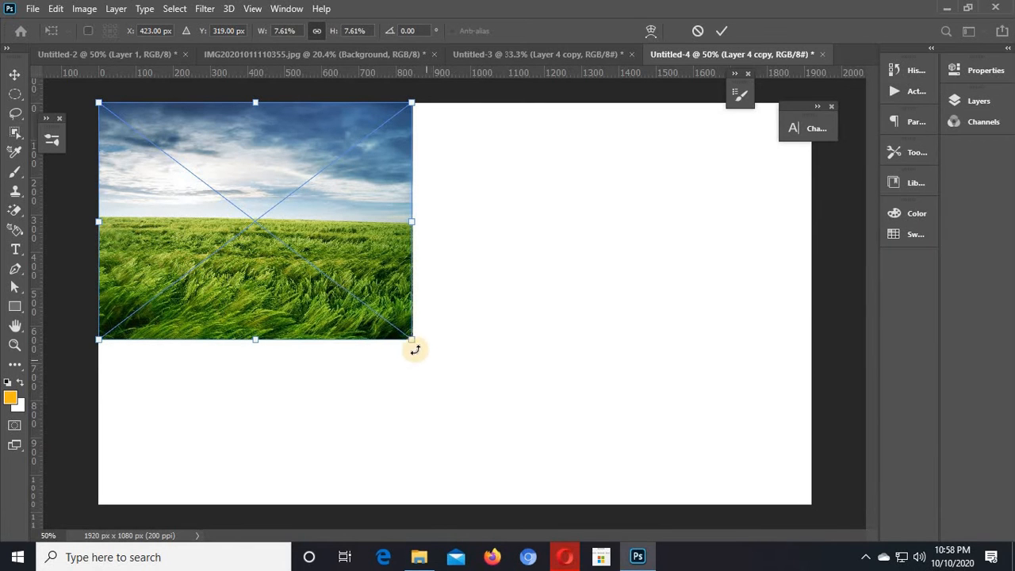
drag(413, 341, 816, 504)
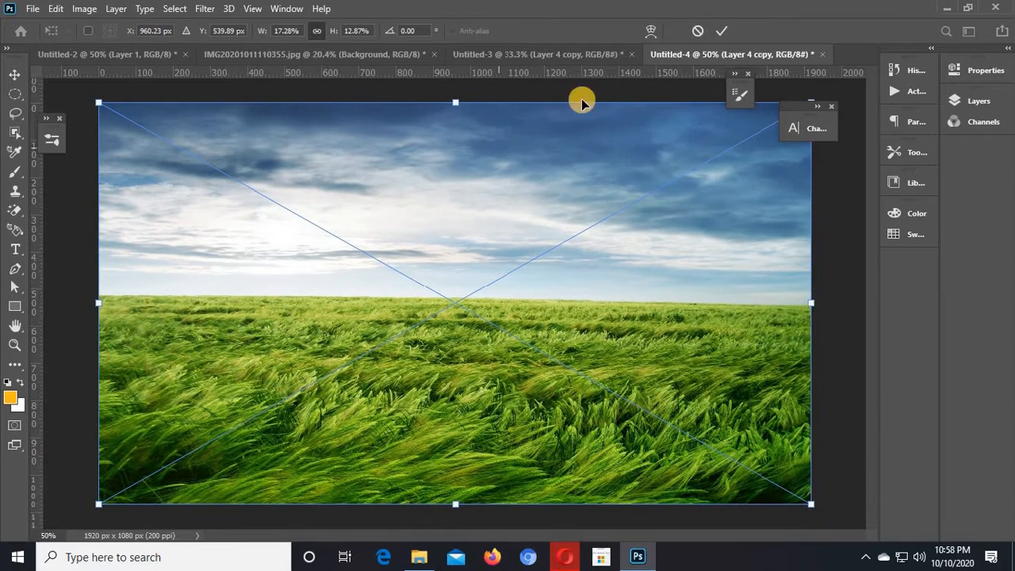
click(720, 30)
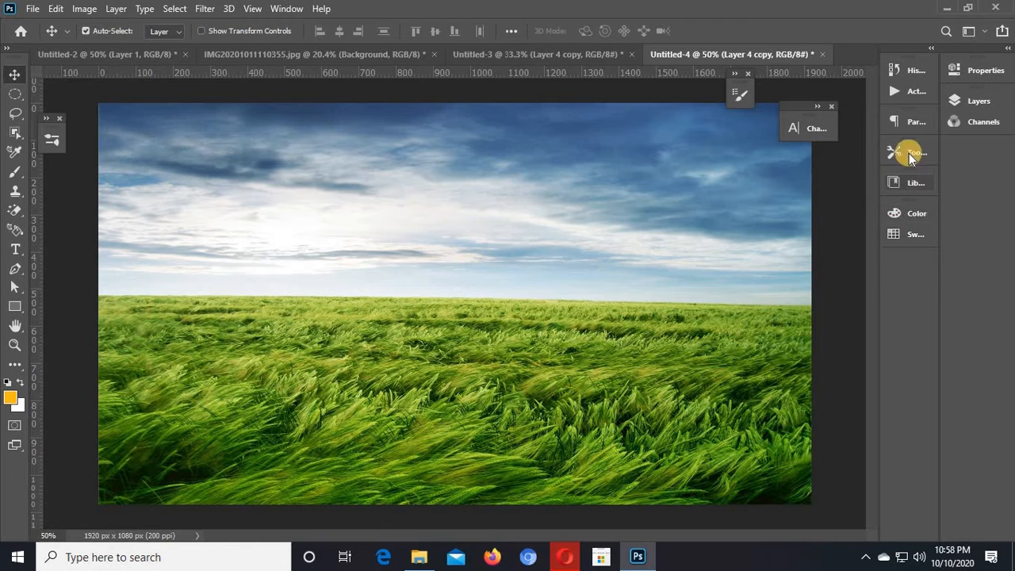
Show the stand's Layer 1 again and move it to the horizontal centre of the canvas, at about Y 565.5 px
click(973, 101)
click(770, 183)
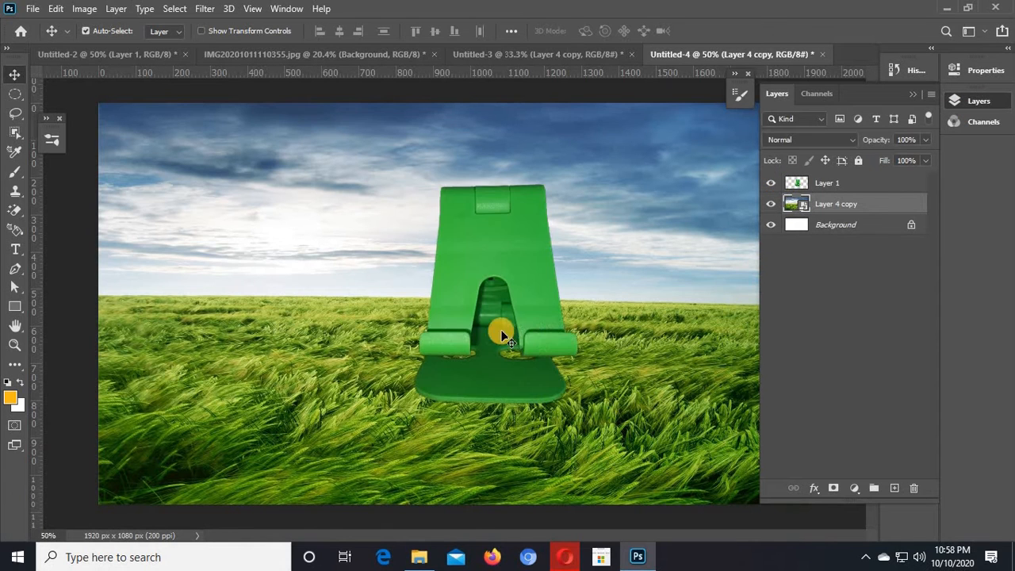
drag(466, 289, 426, 308)
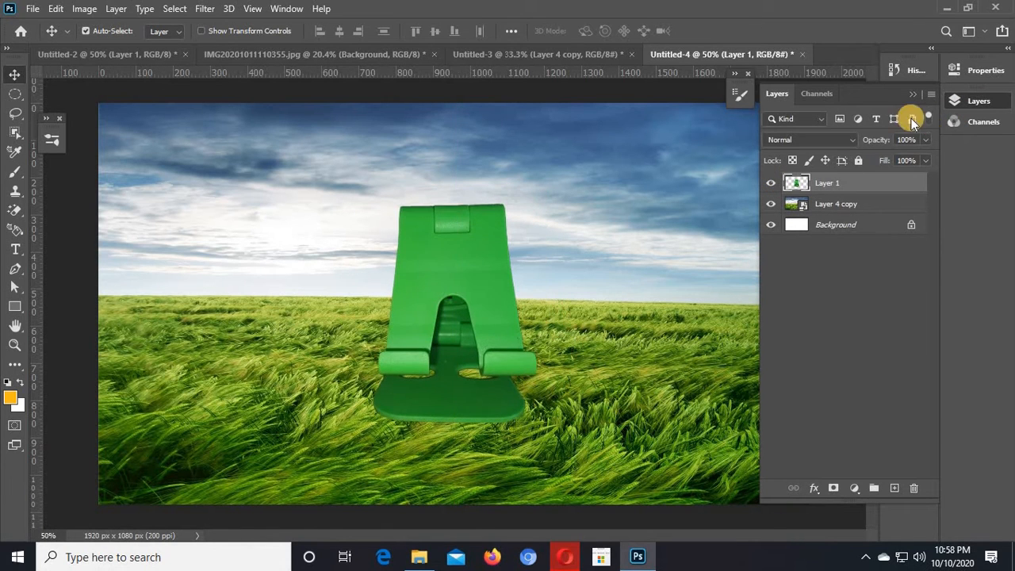
Scale the stand to about 129.34% and centre it on the canvas at X 960 px, Y 540 px
key(ctrl+t)
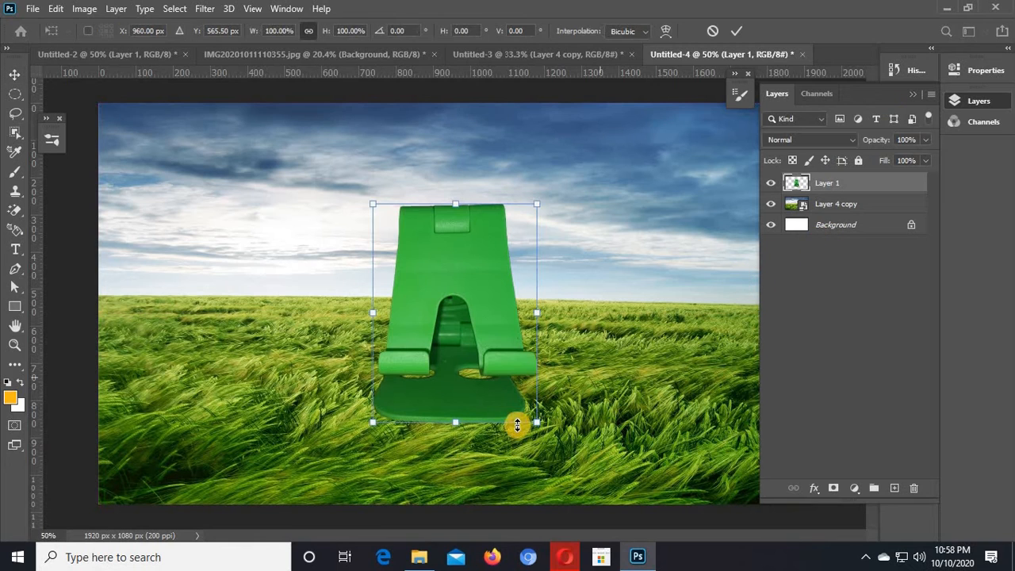
drag(538, 423, 564, 449)
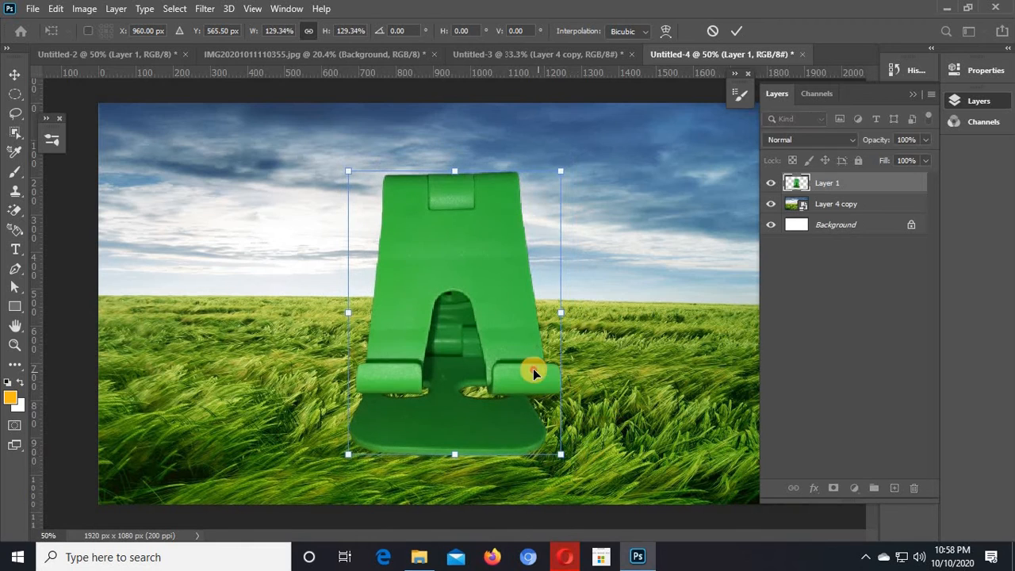
drag(535, 369, 534, 363)
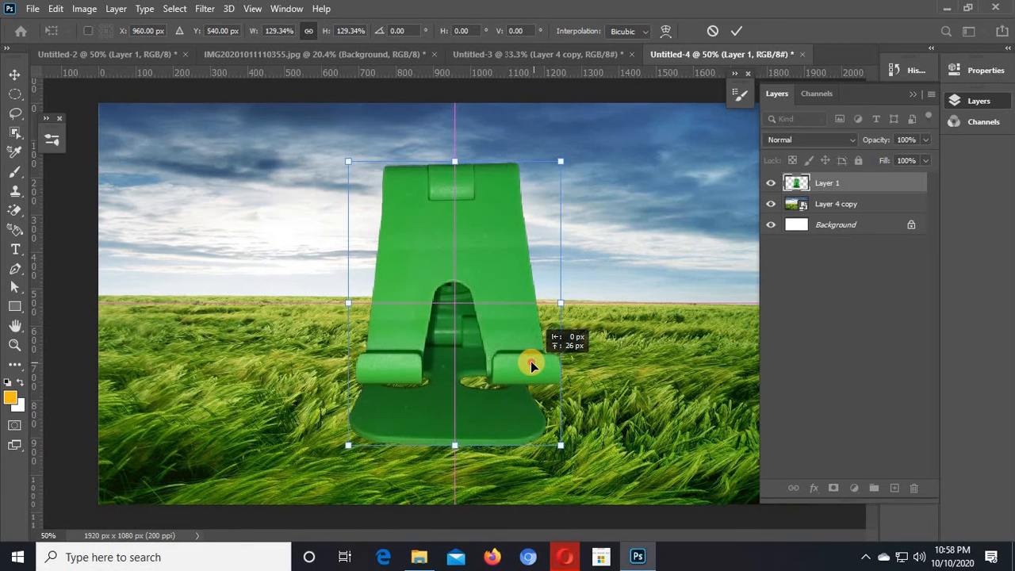
click(736, 31)
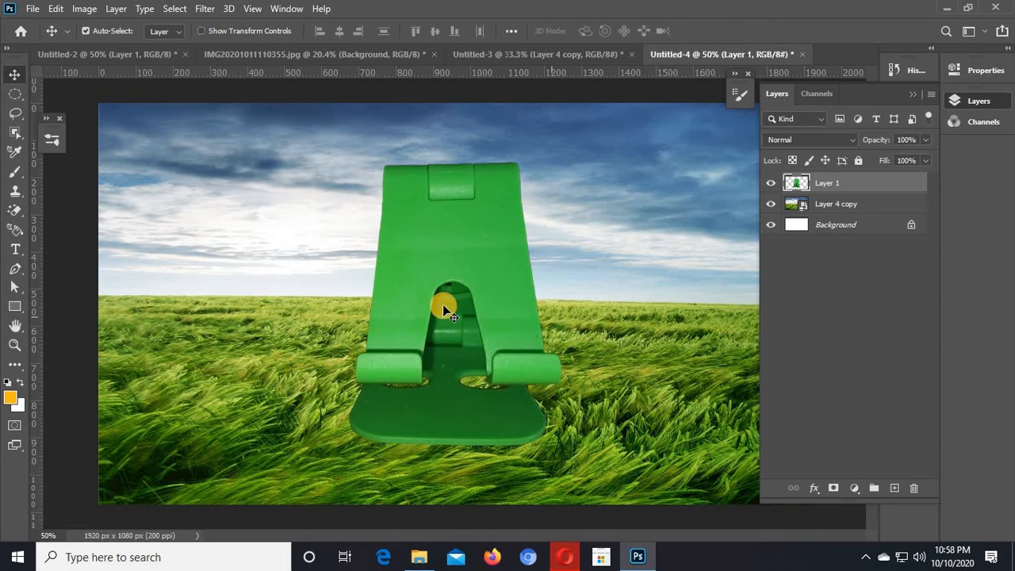
click(736, 381)
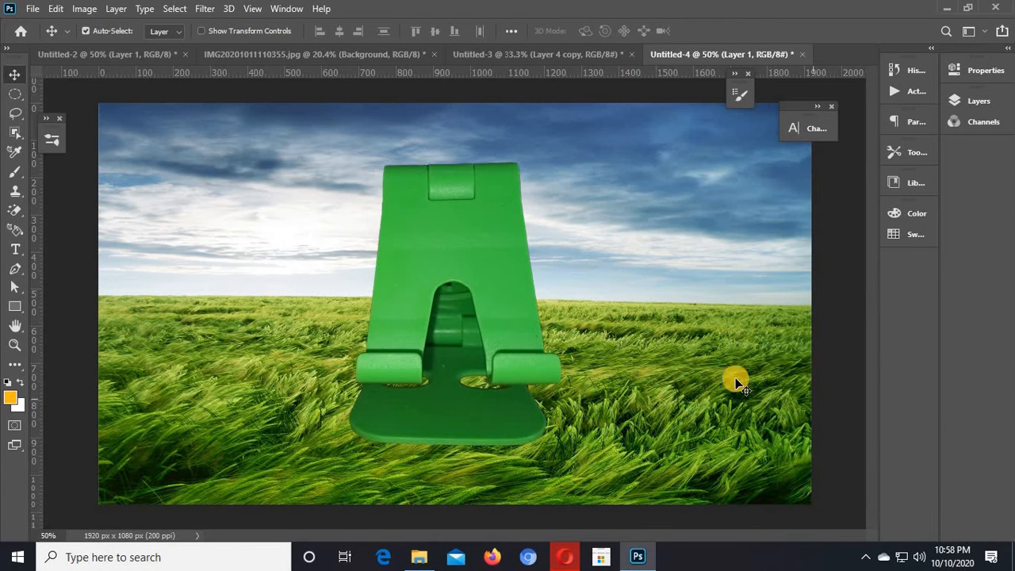
click(704, 350)
click(973, 100)
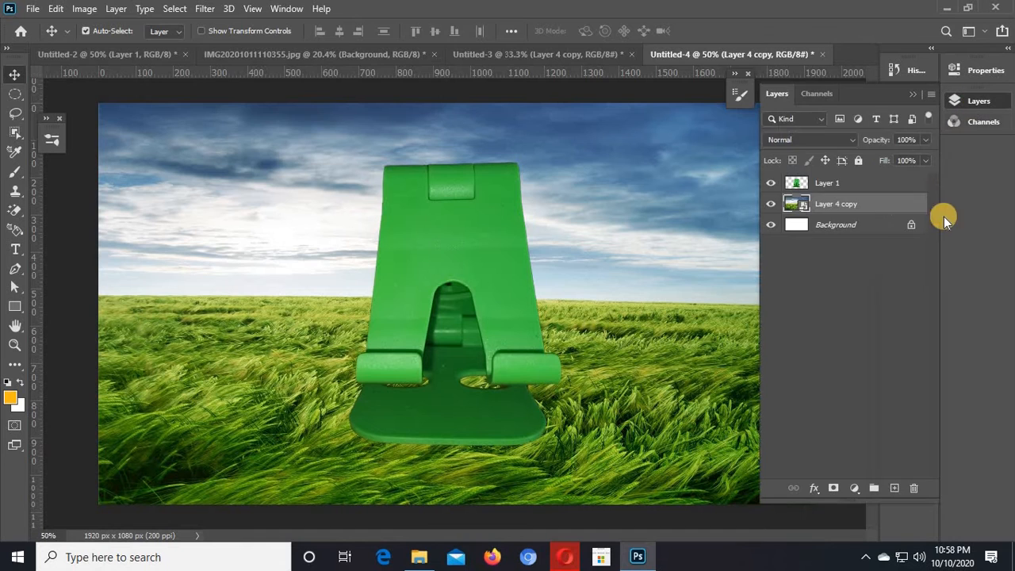
click(827, 183)
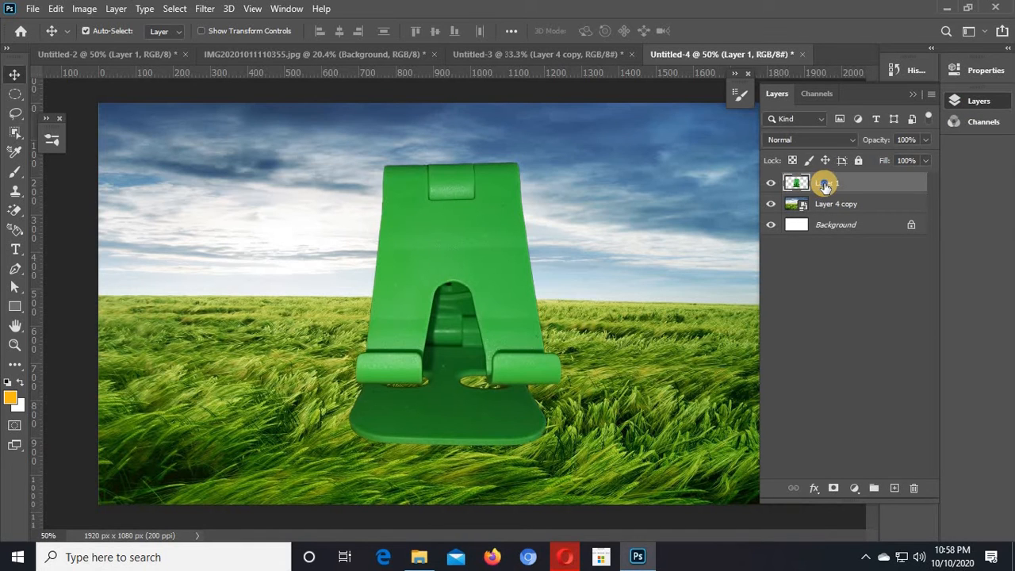
right_click(824, 184)
click(841, 182)
Add a Color Balance adjustment clipped to the grass field layer, with midtones at Cyan-Red -14, Magenta-Green -11 and Yellow-Blue +15
click(830, 205)
click(861, 491)
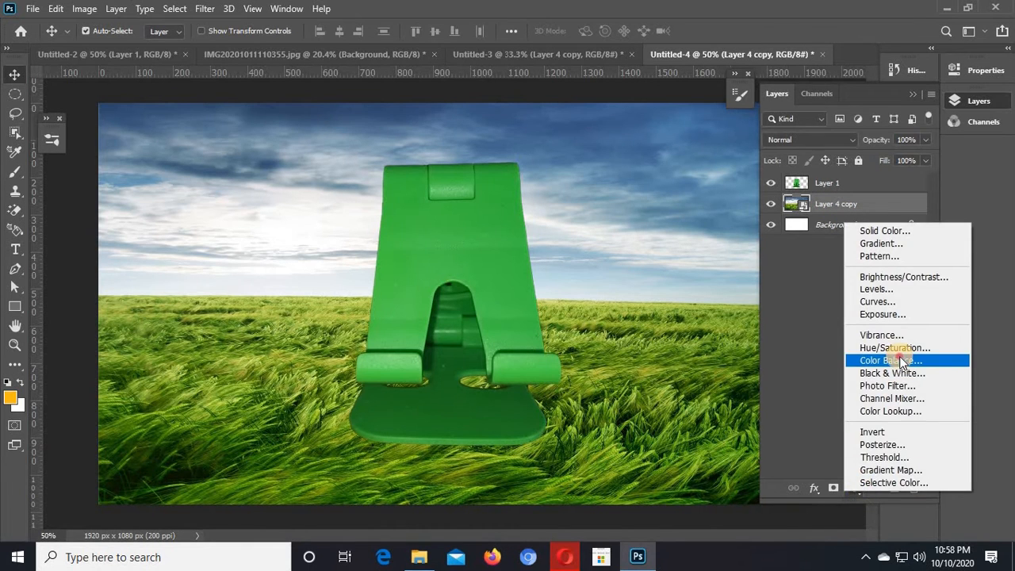
click(890, 361)
click(835, 196)
drag(835, 208, 825, 151)
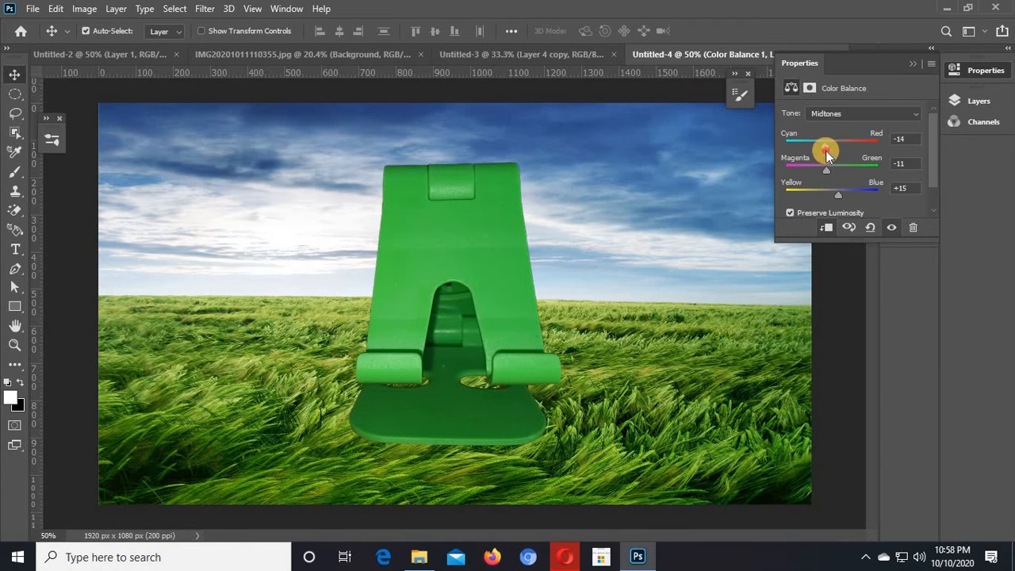
click(911, 63)
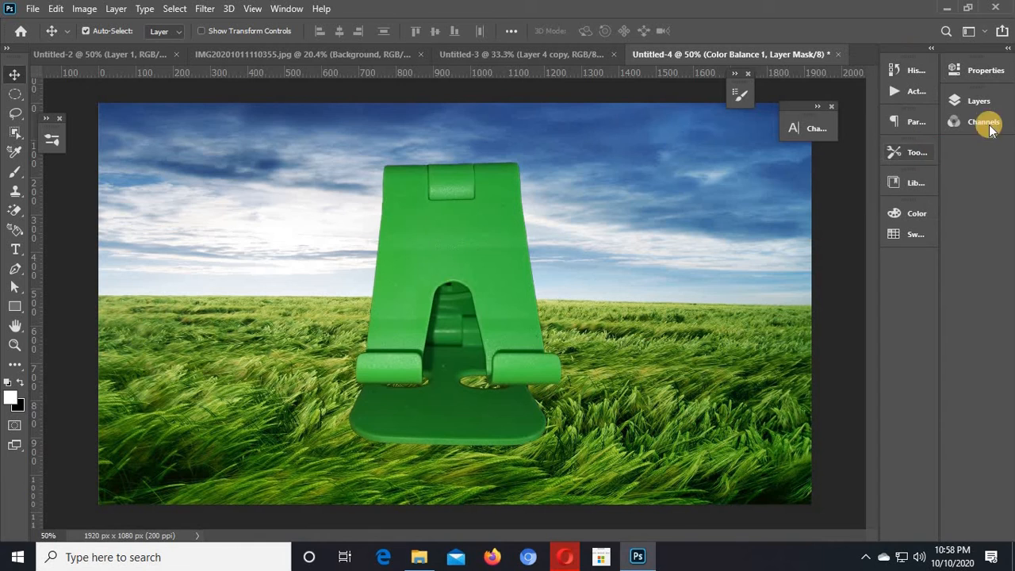
Add a Color Balance adjustment clipped to the stand's Layer 1, setting midtones Yellow-Blue to +14 and shifting them slightly toward cyan
click(978, 101)
click(493, 277)
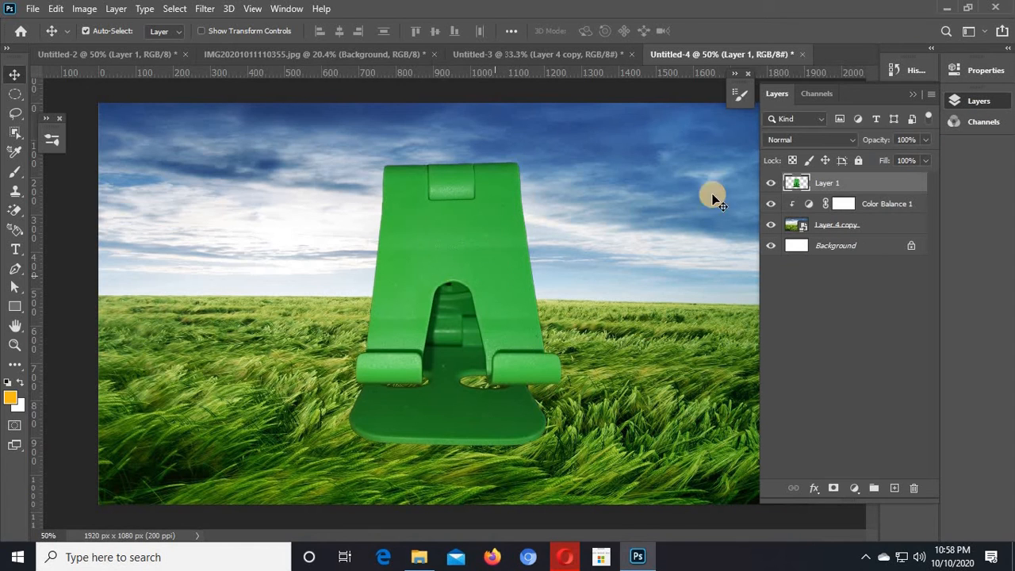
click(848, 486)
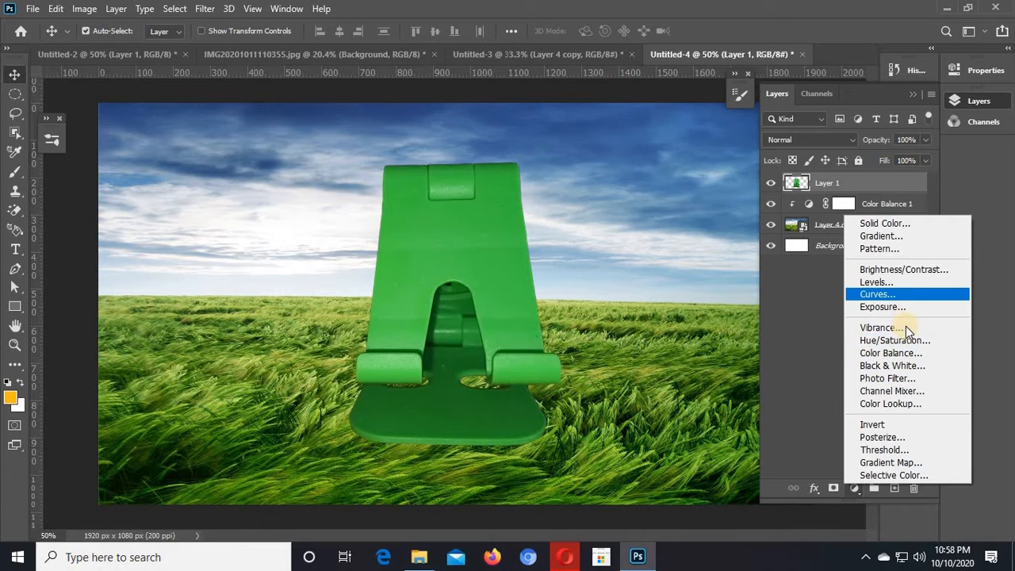
click(906, 355)
click(827, 228)
mouse_move(824, 197)
mouse_down()
mouse_move(812, 199)
mouse_move(838, 204)
mouse_up()
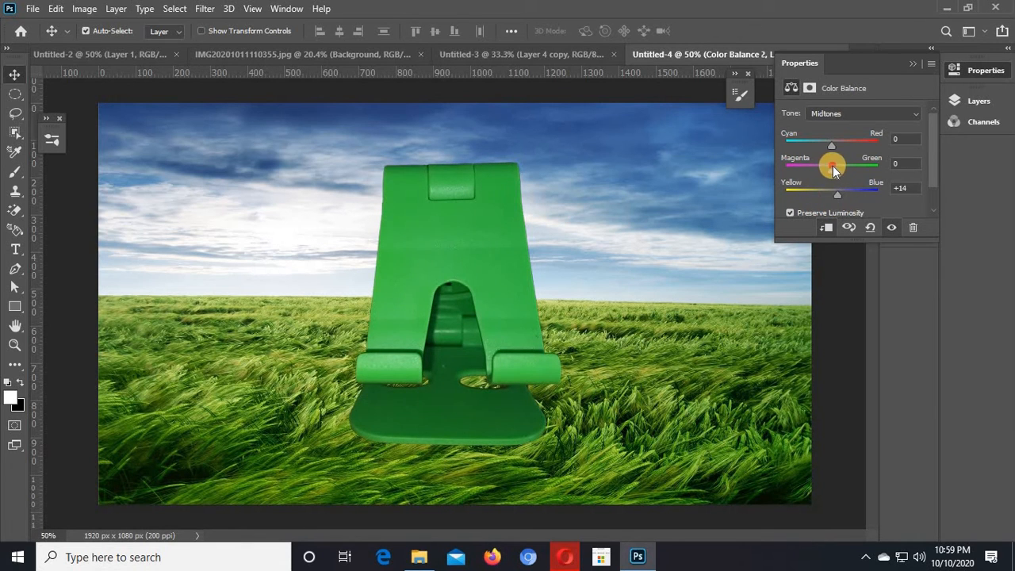
drag(830, 151, 823, 147)
double_click(914, 69)
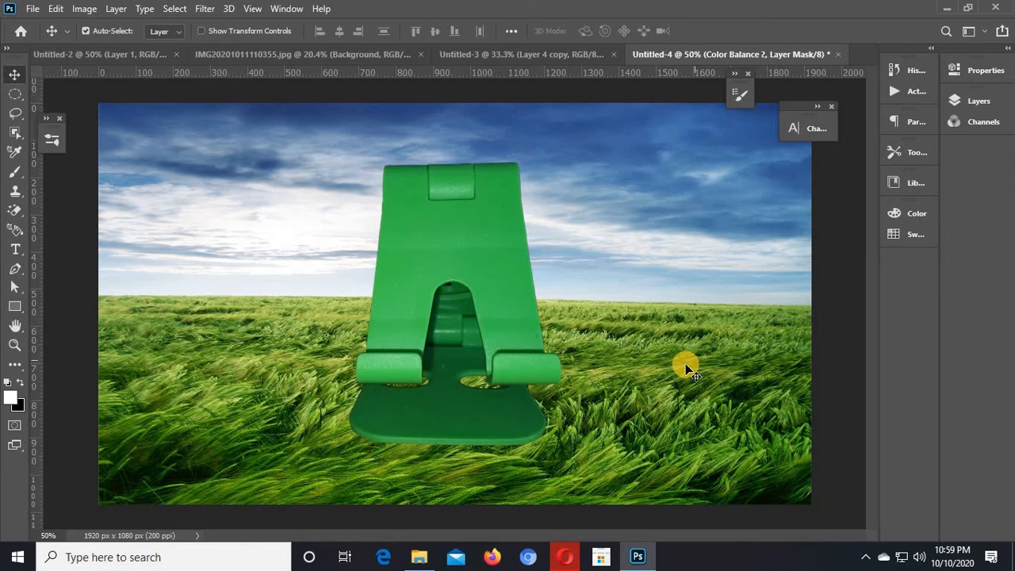
Apply the Camera Raw filter to the stand's Layer 1 with Temperature at -8
key(ctrl+a)
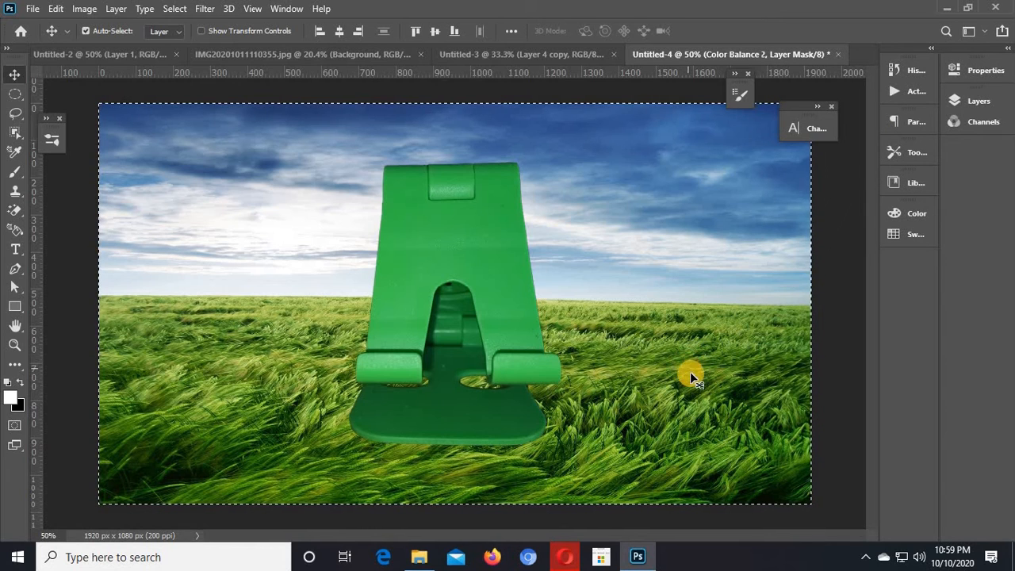
ctrl+click(577, 349)
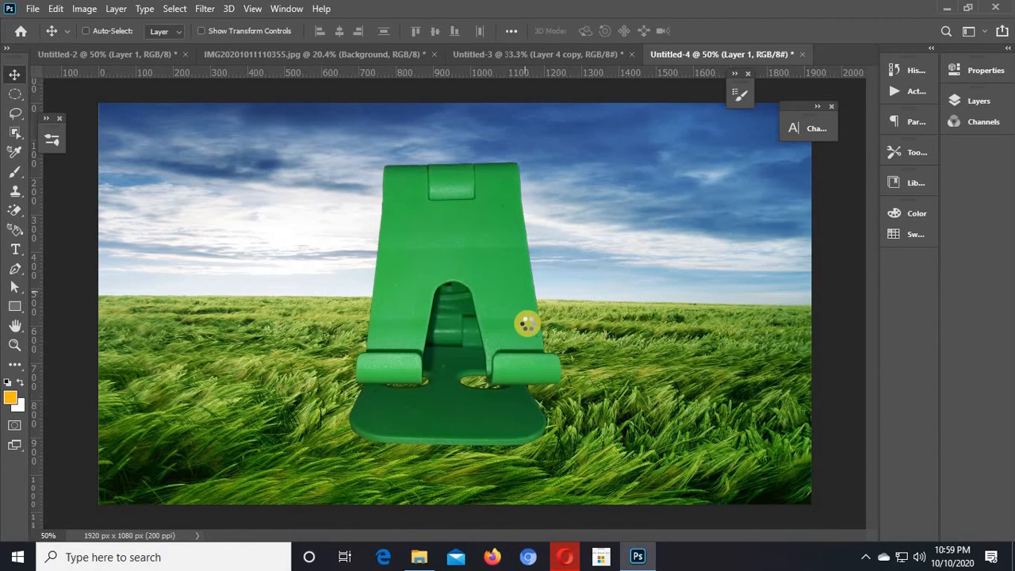
key(ctrl+shift+a)
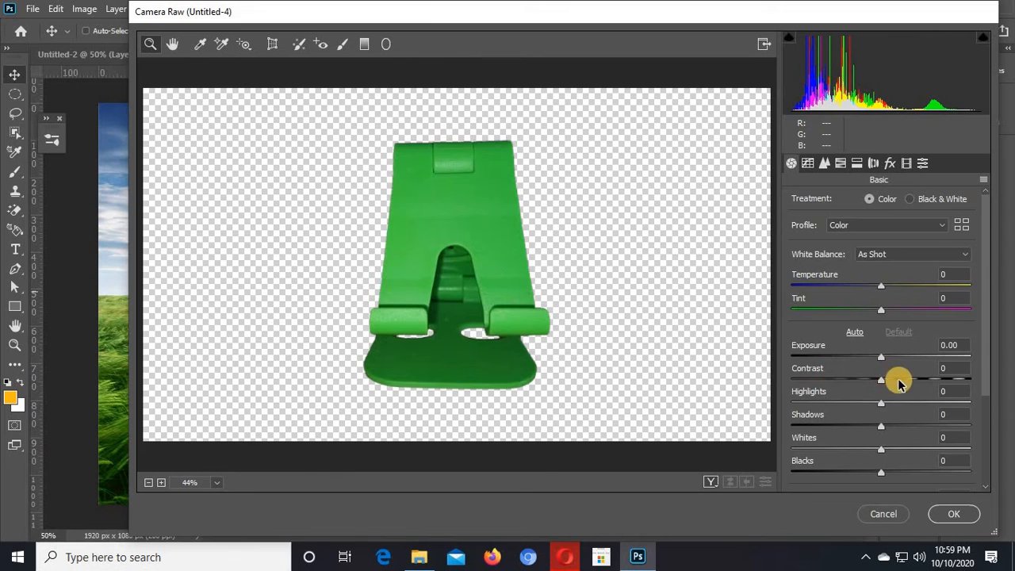
scroll(898, 382, down, 3)
drag(884, 426, 883, 402)
scroll(877, 341, up, 3)
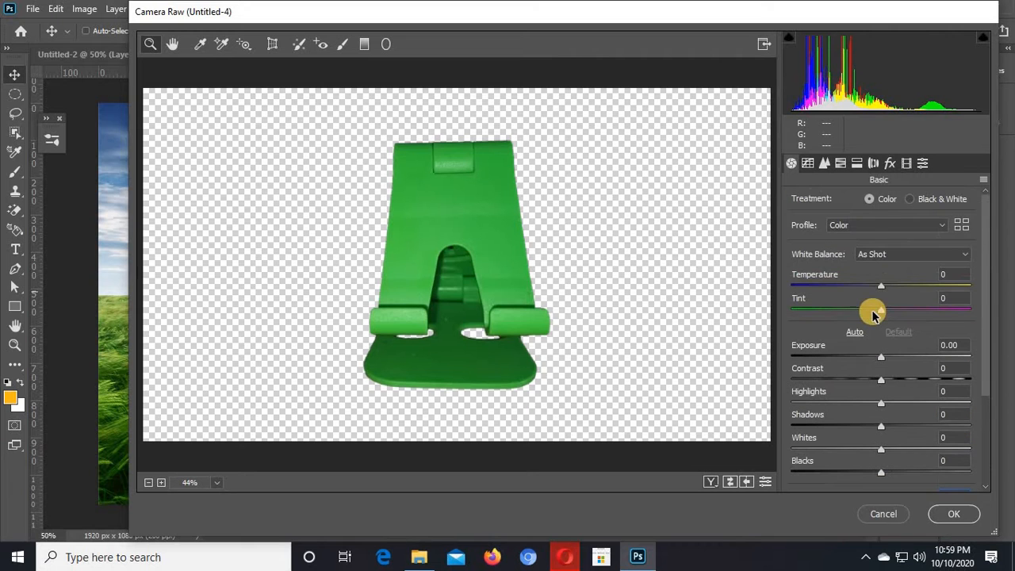
drag(878, 289, 873, 290)
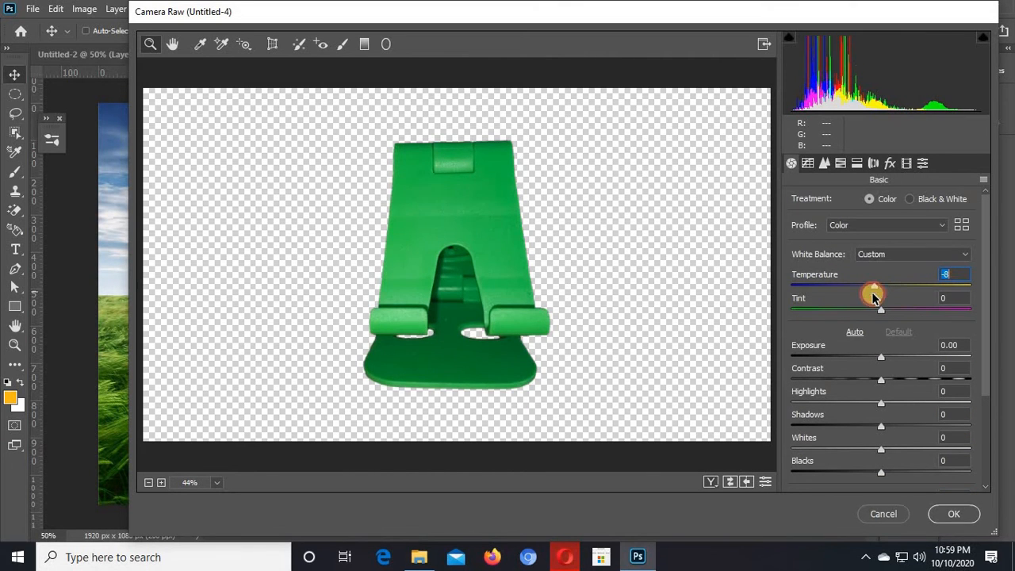
click(947, 515)
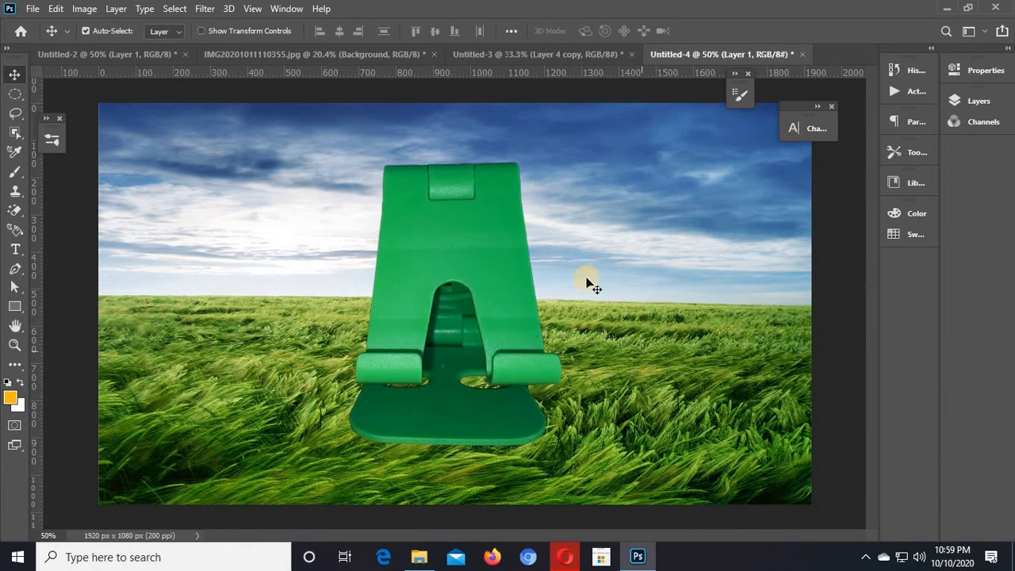
key(F7)
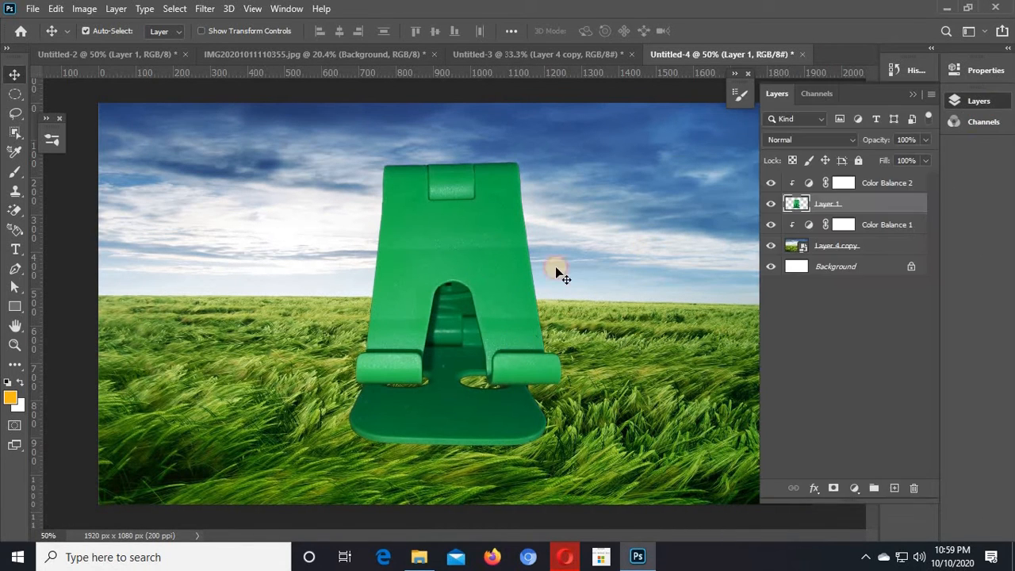
click(205, 9)
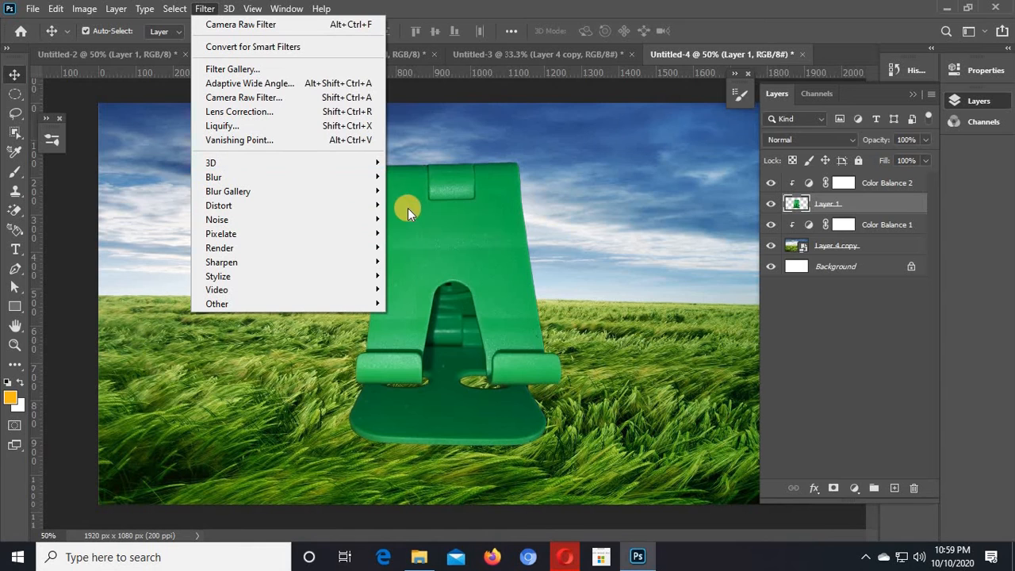
click(435, 209)
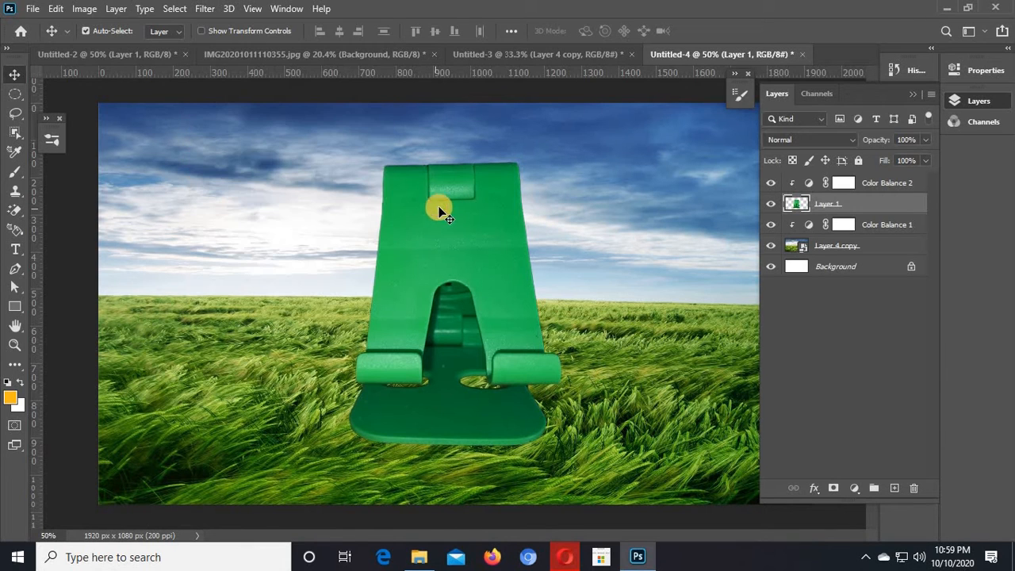
Set the foreground colour to black (000000)
click(770, 204)
click(771, 204)
alt+click(783, 235)
click(11, 394)
drag(637, 389, 612, 471)
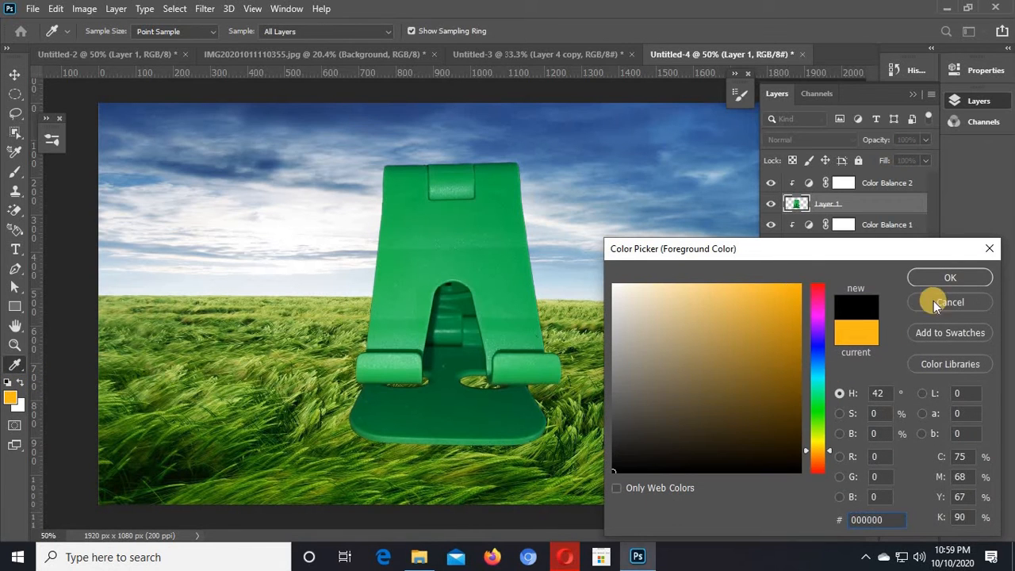
key(Return)
key(v)
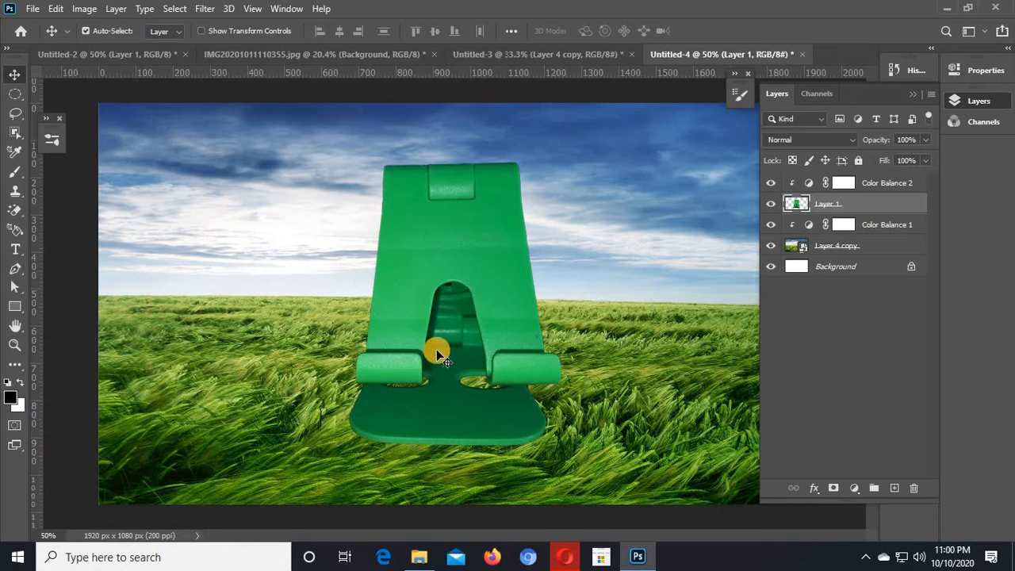
Add a layer mask to the stand's Layer 1 and prepare a black brush, size 70, at 83% opacity
click(833, 489)
click(15, 173)
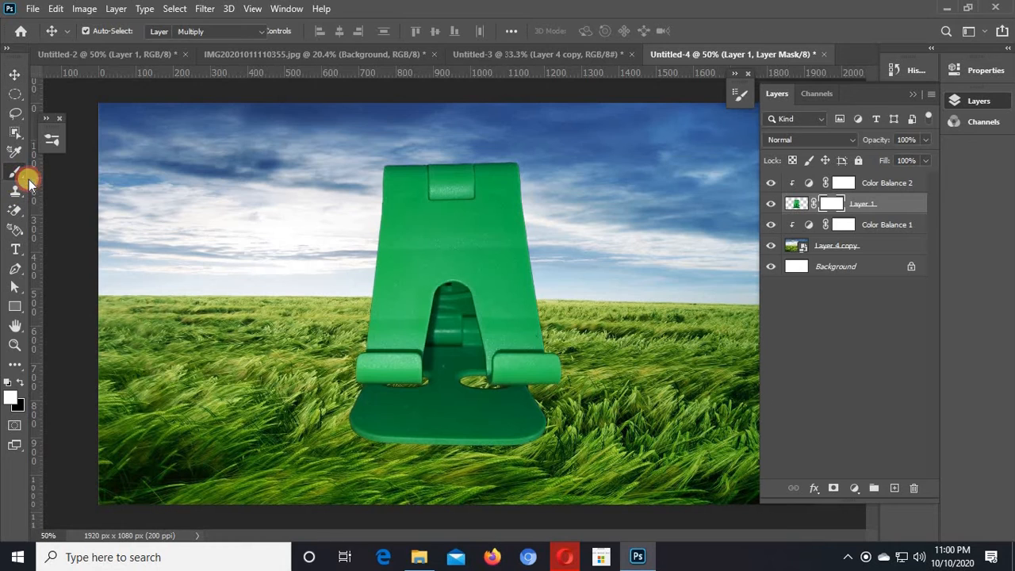
click(68, 172)
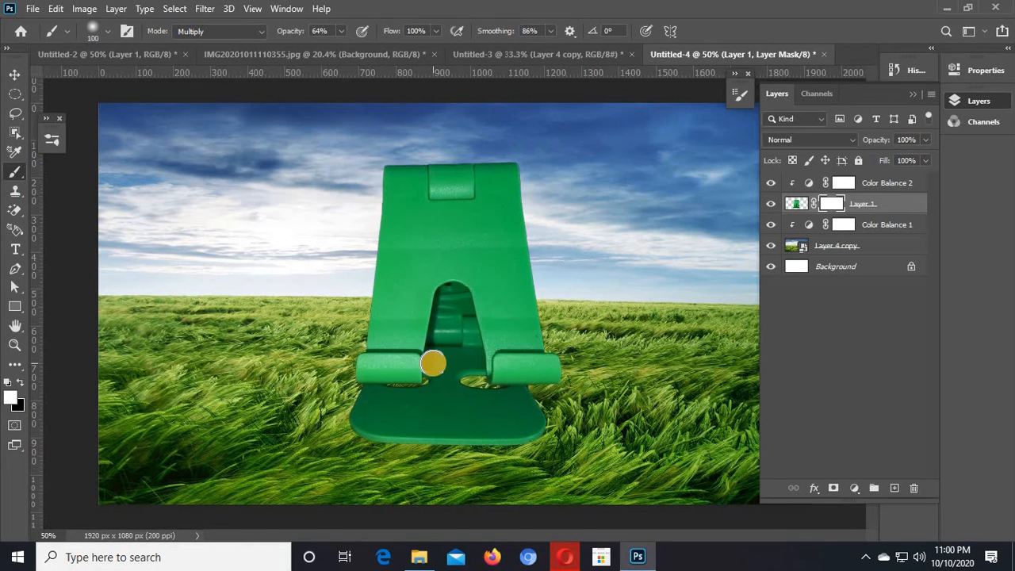
drag(279, 32, 302, 32)
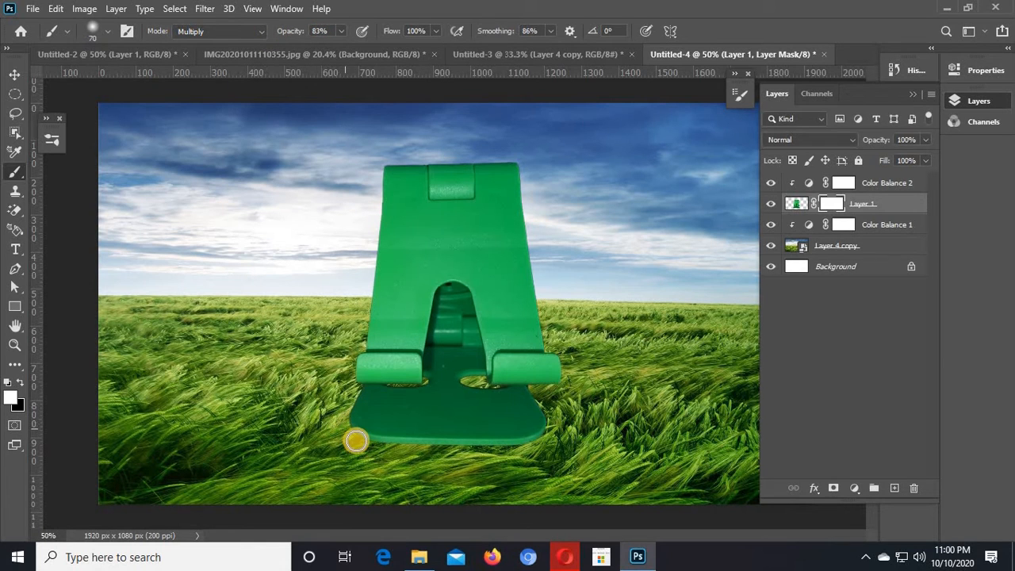
click(22, 384)
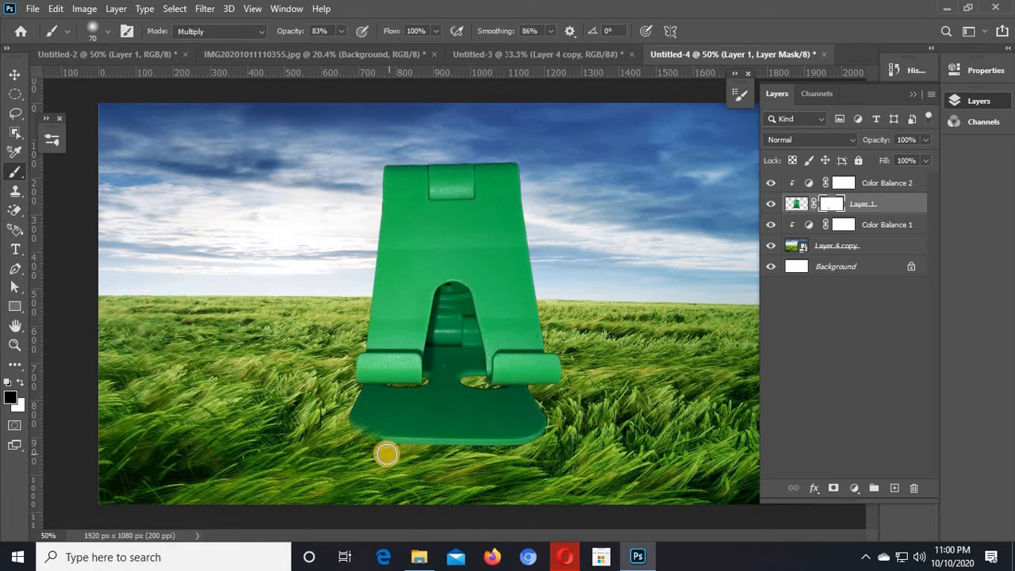
Paint black on the mask along the front edge and corners of the stand's base to blend it into the grass
drag(374, 451, 331, 426)
click(16, 406)
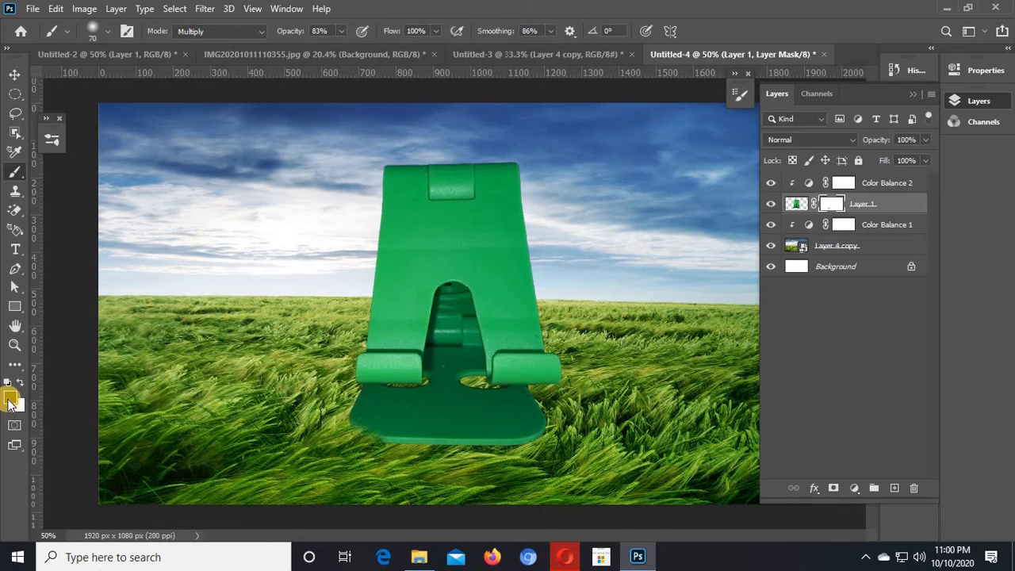
key(x)
mouse_move(392, 453)
mouse_down()
mouse_move(517, 454)
mouse_move(533, 472)
mouse_move(561, 401)
mouse_move(546, 445)
mouse_move(497, 461)
mouse_move(539, 447)
mouse_move(550, 415)
mouse_up()
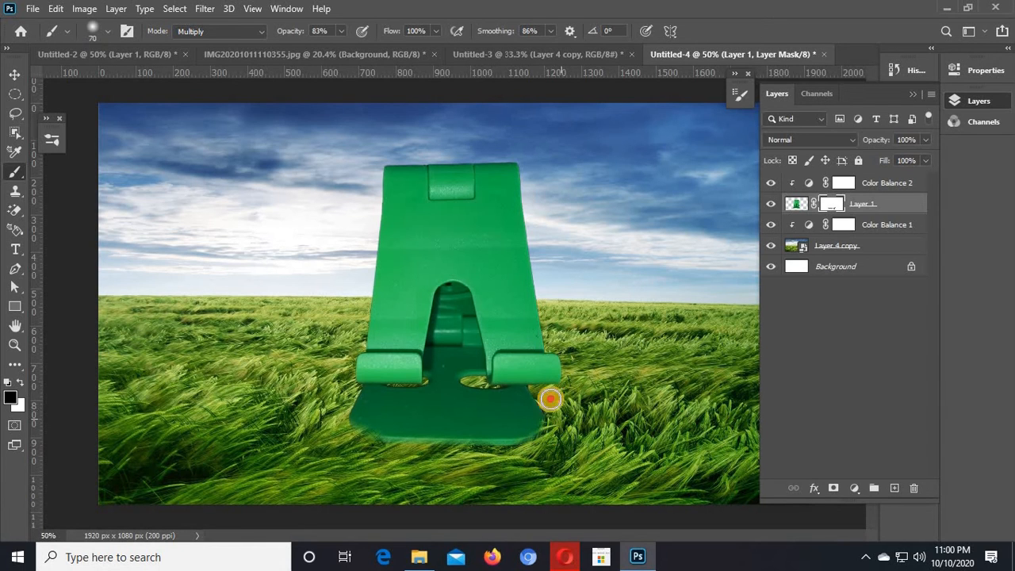
mouse_move(548, 432)
mouse_down()
mouse_move(511, 454)
mouse_move(510, 443)
mouse_move(498, 474)
mouse_move(550, 401)
mouse_move(565, 434)
mouse_move(549, 463)
mouse_move(495, 479)
mouse_move(515, 440)
mouse_move(494, 451)
mouse_up()
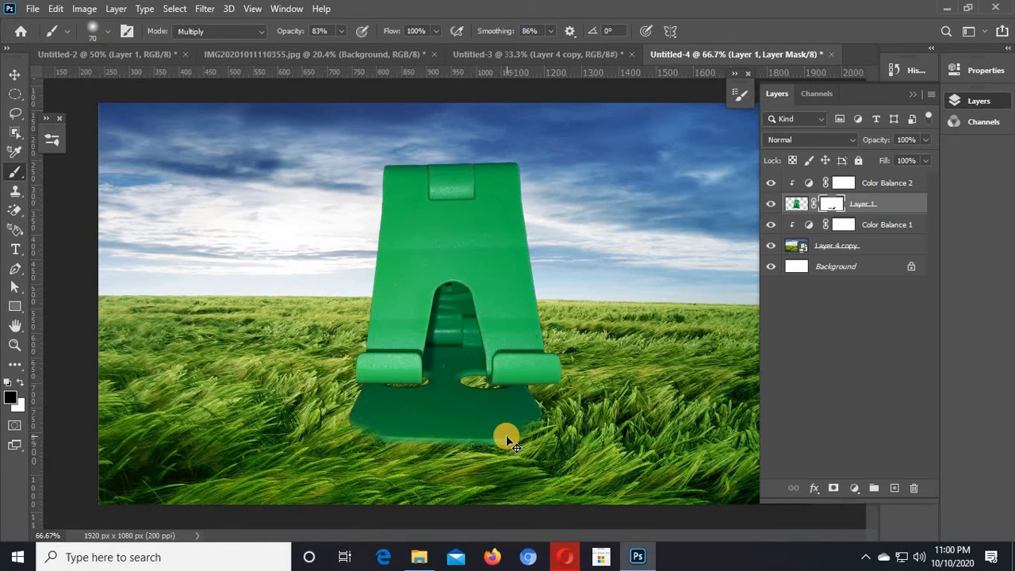
Mask the lower-left edge of the stand's base with a size 60 brush
key(ctrl+plus)
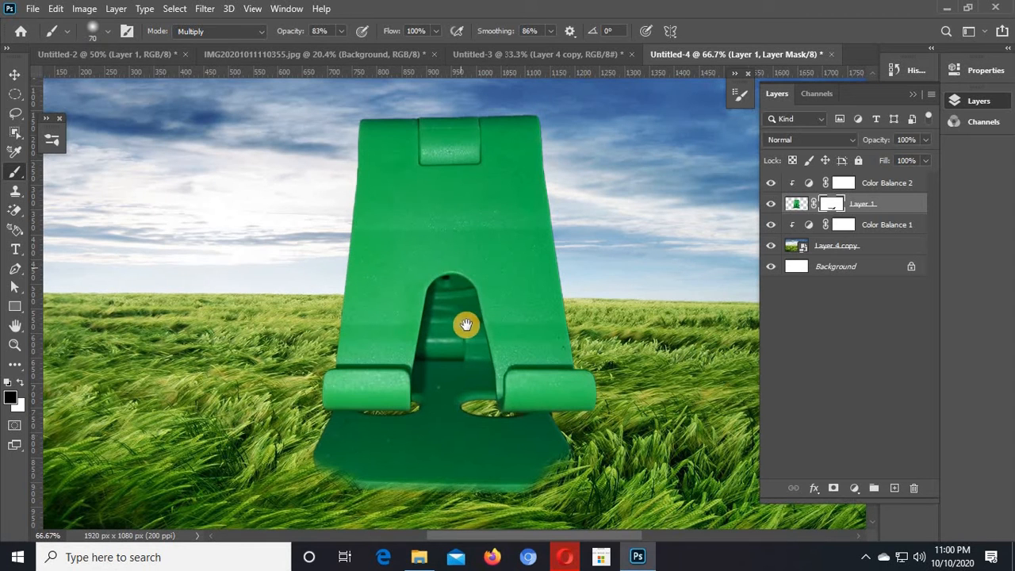
drag(474, 324, 469, 276)
drag(472, 258, 476, 263)
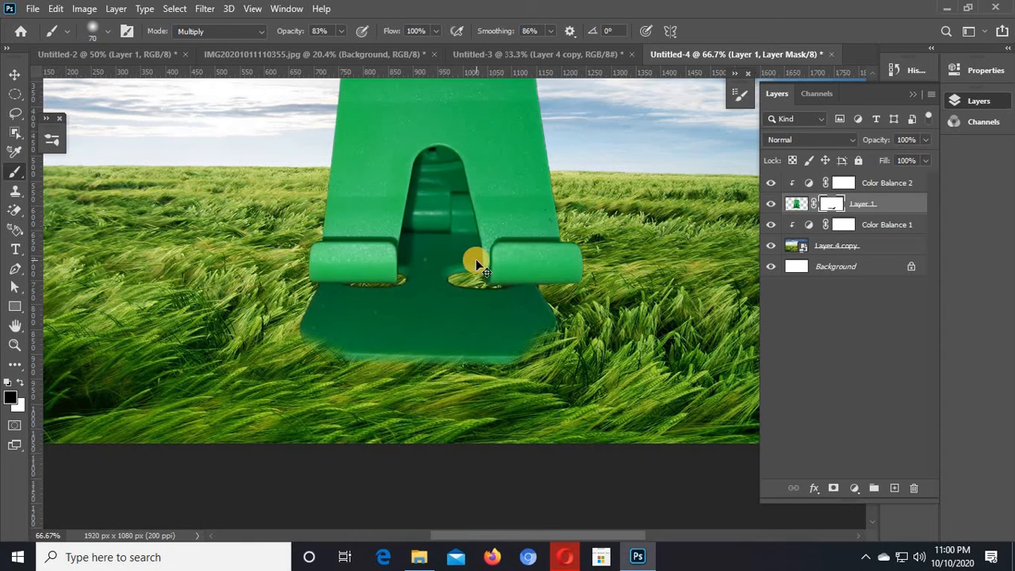
scroll(476, 263, up, 1)
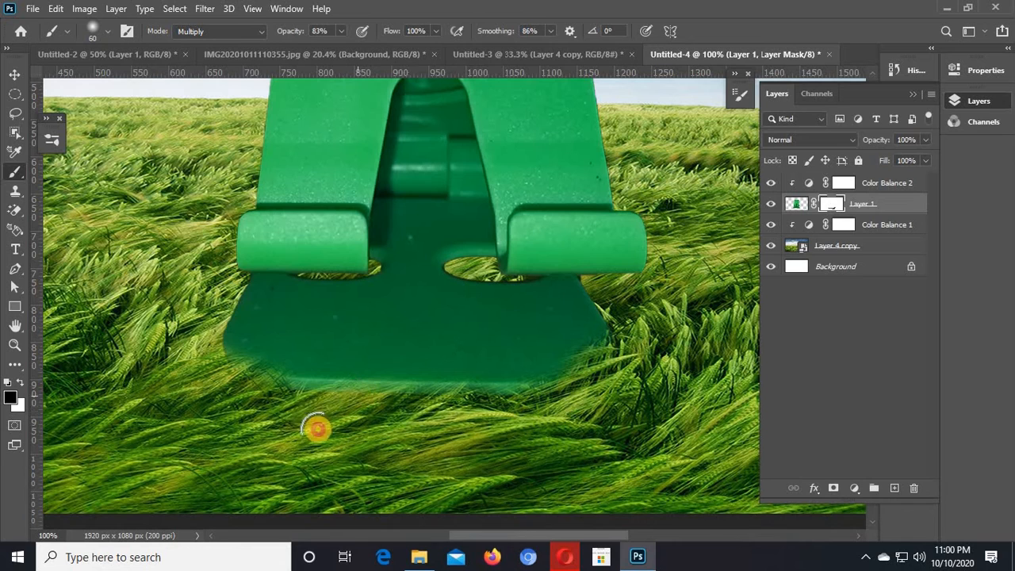
mouse_move(282, 379)
mouse_down()
mouse_move(268, 415)
mouse_move(254, 381)
mouse_move(230, 369)
mouse_move(302, 409)
mouse_move(227, 359)
mouse_move(205, 372)
mouse_move(199, 358)
mouse_move(213, 330)
mouse_move(196, 335)
mouse_move(221, 311)
mouse_move(193, 346)
mouse_move(223, 325)
mouse_move(204, 360)
mouse_move(217, 293)
mouse_move(187, 353)
mouse_move(242, 408)
mouse_move(309, 401)
mouse_up()
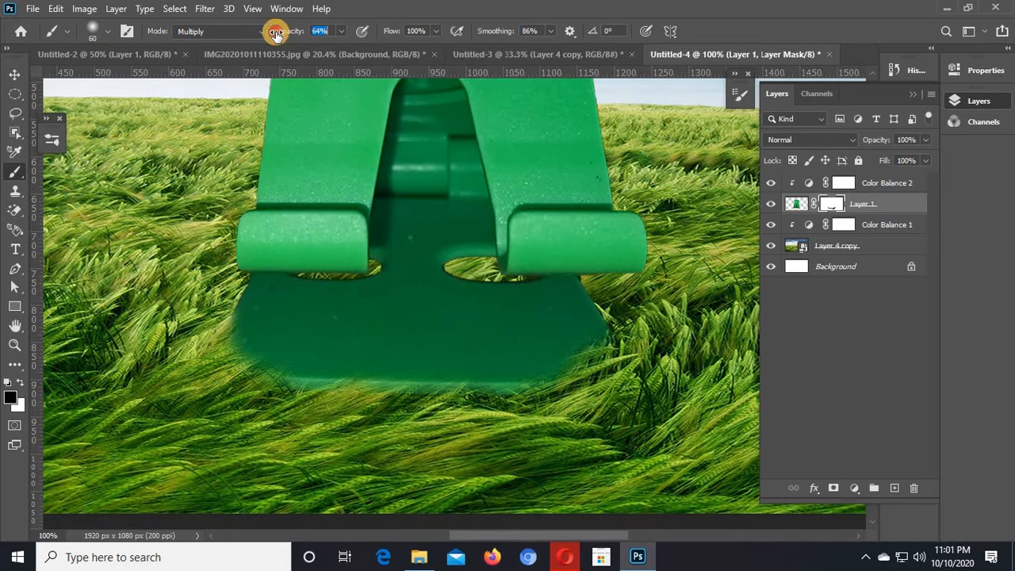
Set the brush to 37% opacity and 100% smoothing, and softly mask the side edges of the stand's base
drag(277, 34, 265, 271)
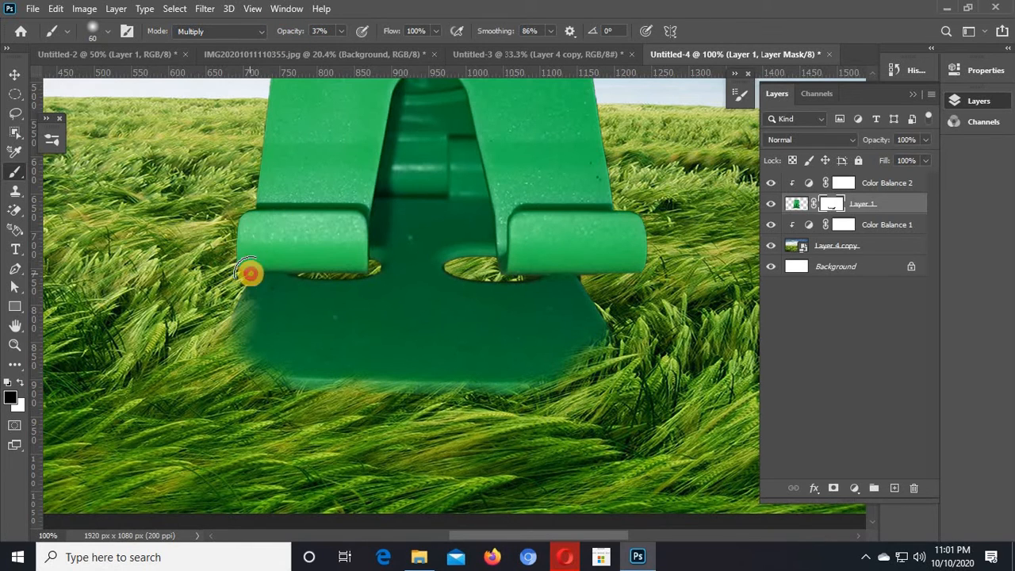
drag(497, 36, 573, 156)
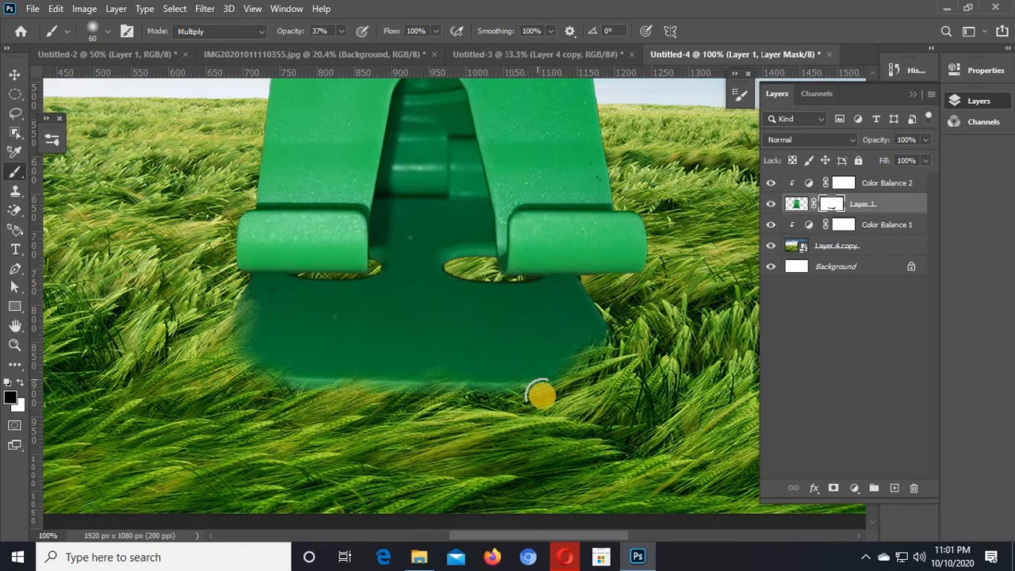
mouse_move(614, 337)
mouse_down()
mouse_move(543, 389)
mouse_move(508, 372)
mouse_move(380, 399)
mouse_move(446, 407)
mouse_move(480, 383)
mouse_move(337, 412)
mouse_move(312, 380)
mouse_move(277, 367)
mouse_move(240, 288)
mouse_move(297, 262)
mouse_move(239, 294)
mouse_move(233, 344)
mouse_move(288, 382)
mouse_move(312, 368)
mouse_move(378, 403)
mouse_move(414, 374)
mouse_move(469, 410)
mouse_move(479, 375)
mouse_move(497, 405)
mouse_move(579, 358)
mouse_move(605, 328)
mouse_move(600, 362)
mouse_up()
Fade the base's bottom edge and both corners further into the grass with a size 40 brush
key([)
key([)
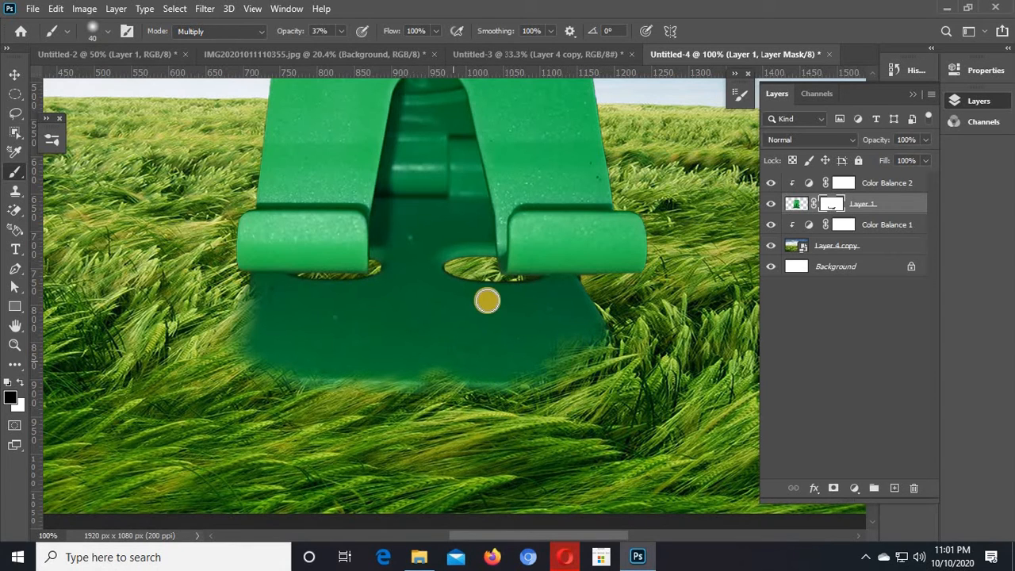
scroll(487, 301, down, 3)
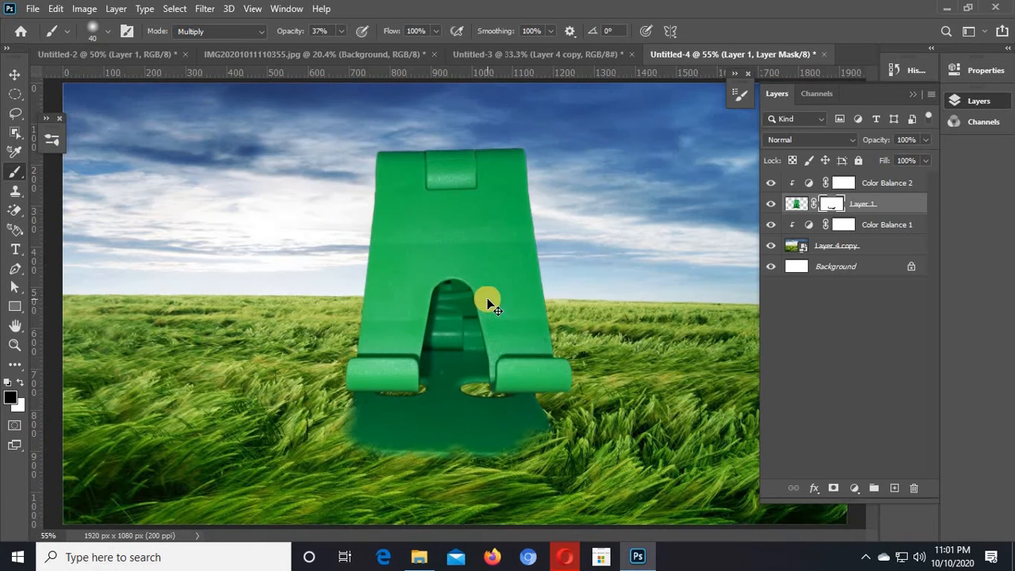
click(394, 457)
mouse_move(375, 453)
mouse_down()
mouse_move(360, 426)
mouse_move(378, 464)
mouse_move(399, 438)
mouse_move(381, 455)
mouse_move(393, 460)
mouse_move(357, 455)
mouse_move(355, 430)
mouse_move(338, 411)
mouse_up()
mouse_move(484, 458)
mouse_down()
mouse_move(556, 427)
mouse_move(544, 409)
mouse_move(557, 402)
mouse_move(535, 402)
mouse_move(552, 430)
mouse_move(532, 385)
mouse_move(562, 434)
mouse_move(538, 419)
mouse_move(548, 413)
mouse_move(558, 426)
mouse_move(550, 403)
mouse_move(556, 420)
mouse_move(545, 420)
mouse_move(563, 425)
mouse_move(534, 400)
mouse_move(552, 426)
mouse_move(541, 408)
mouse_move(557, 434)
mouse_up()
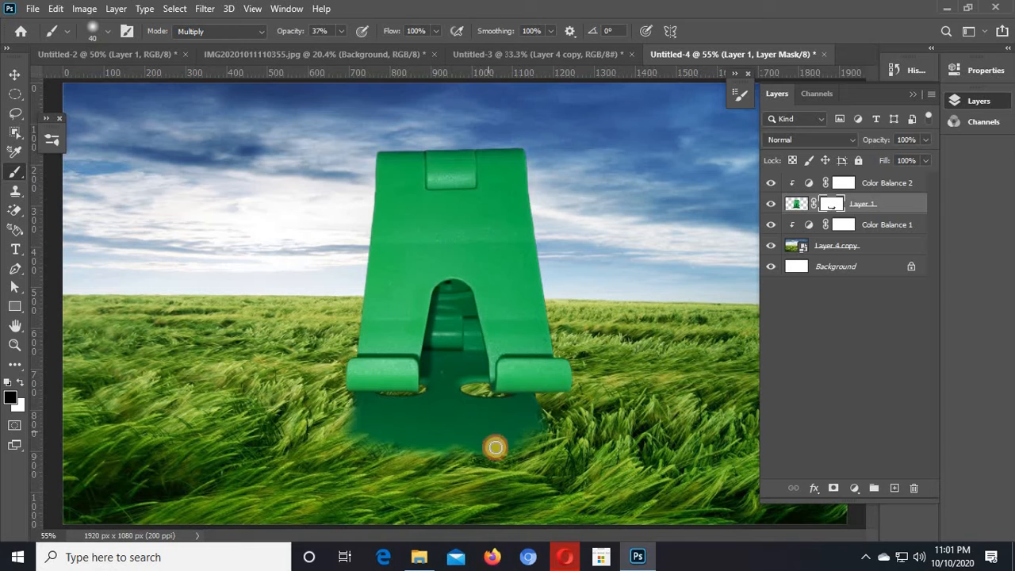
drag(512, 446, 473, 461)
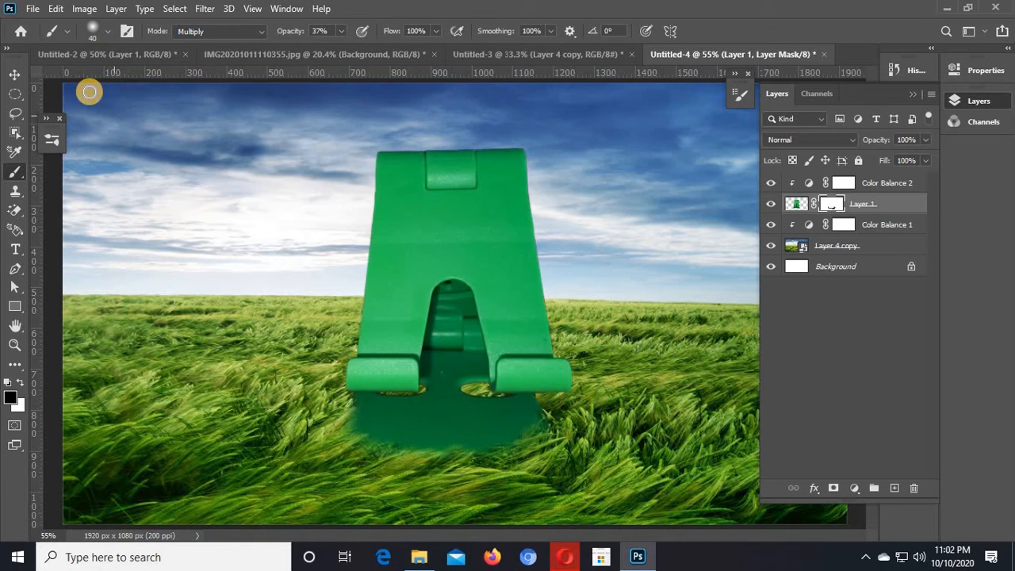
Convert the masked Layer 1 to a smart object
click(11, 75)
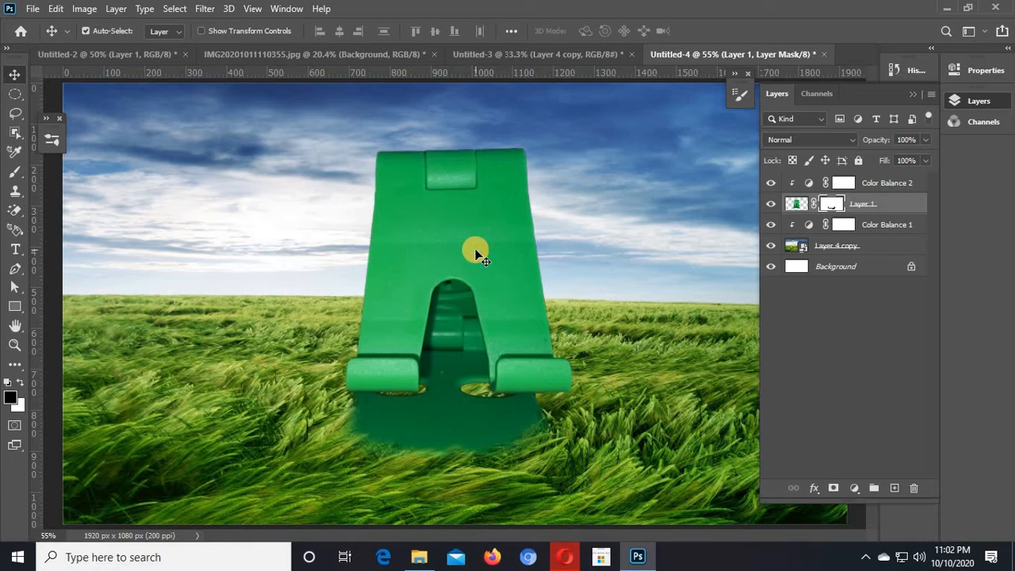
click(770, 204)
click(770, 204)
right_click(908, 205)
click(758, 206)
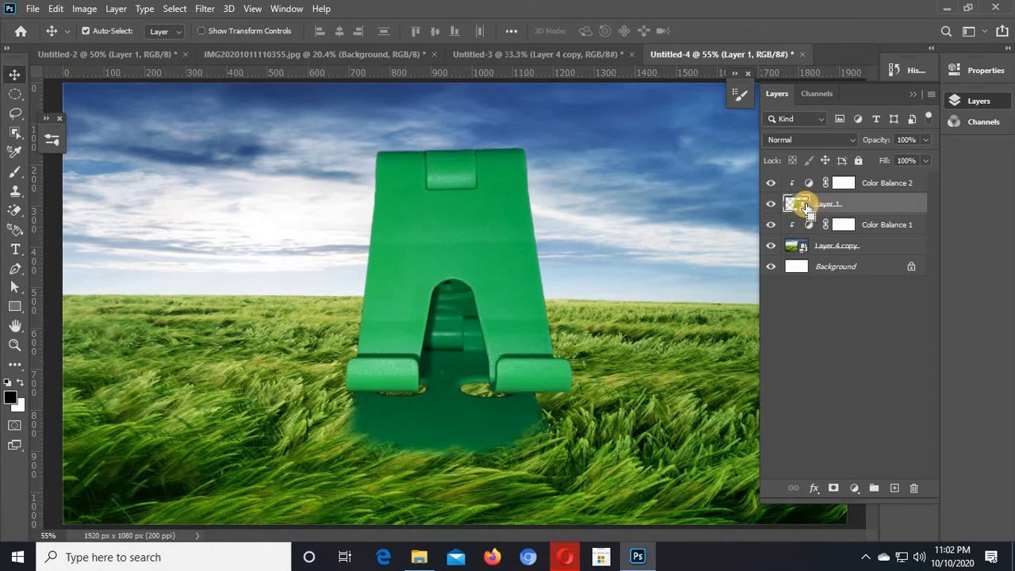
Load the stand's outline from Layer 1 as a selection, smooth it by 5 pixels, and deselect it
ctrl+click(799, 205)
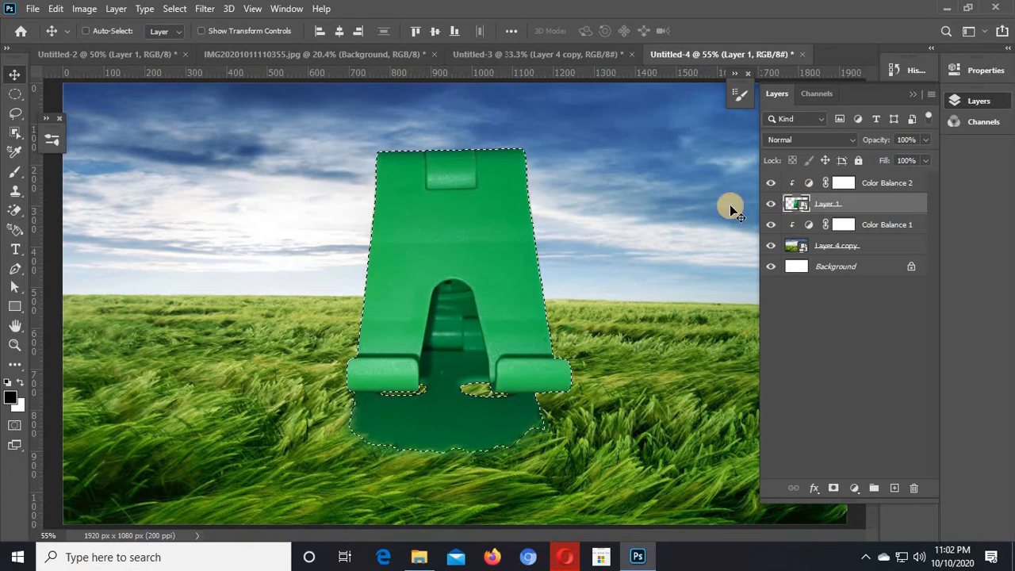
click(203, 8)
mouse_move(176, 10)
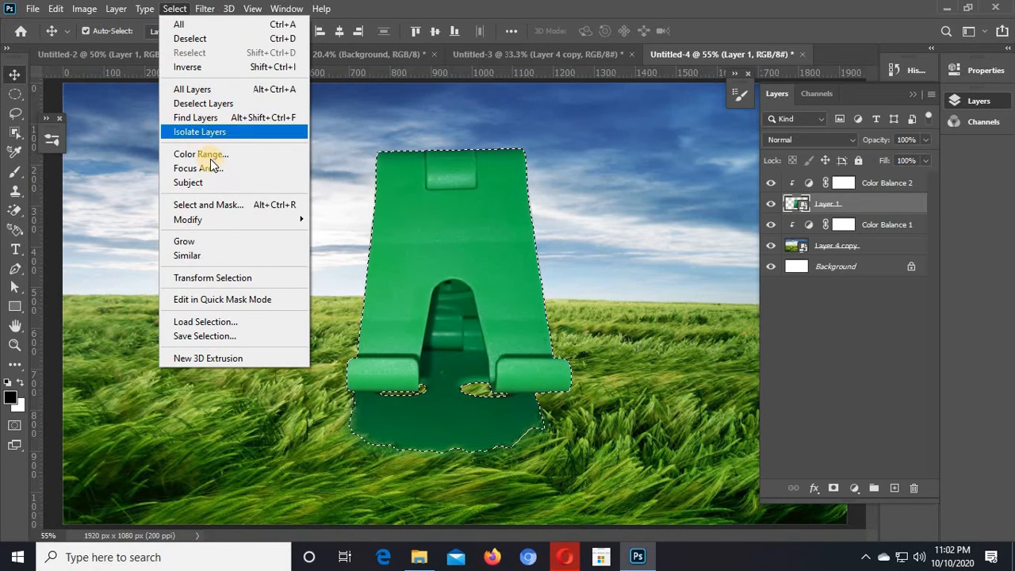
mouse_move(298, 220)
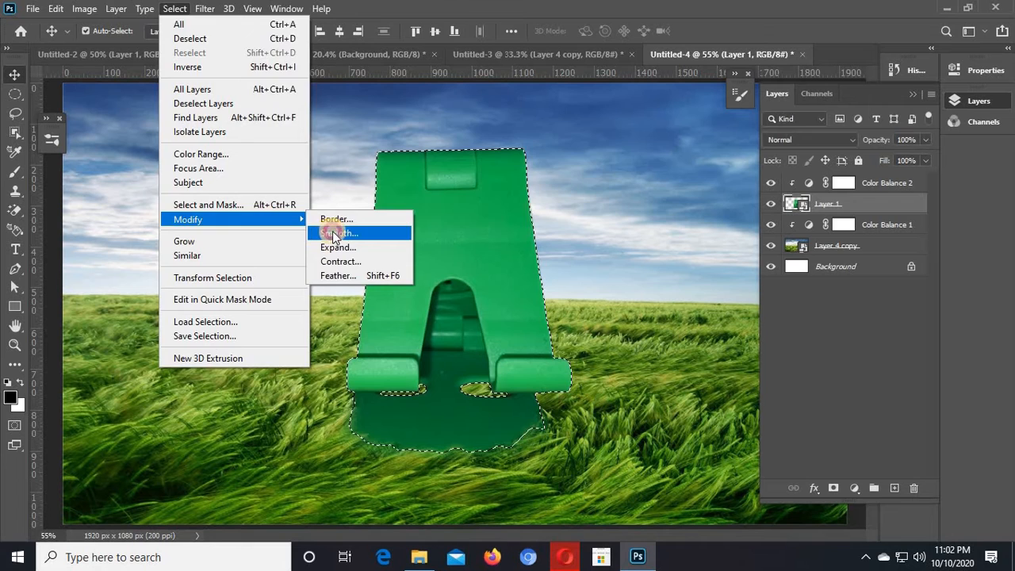
click(348, 231)
text(5)
click(578, 168)
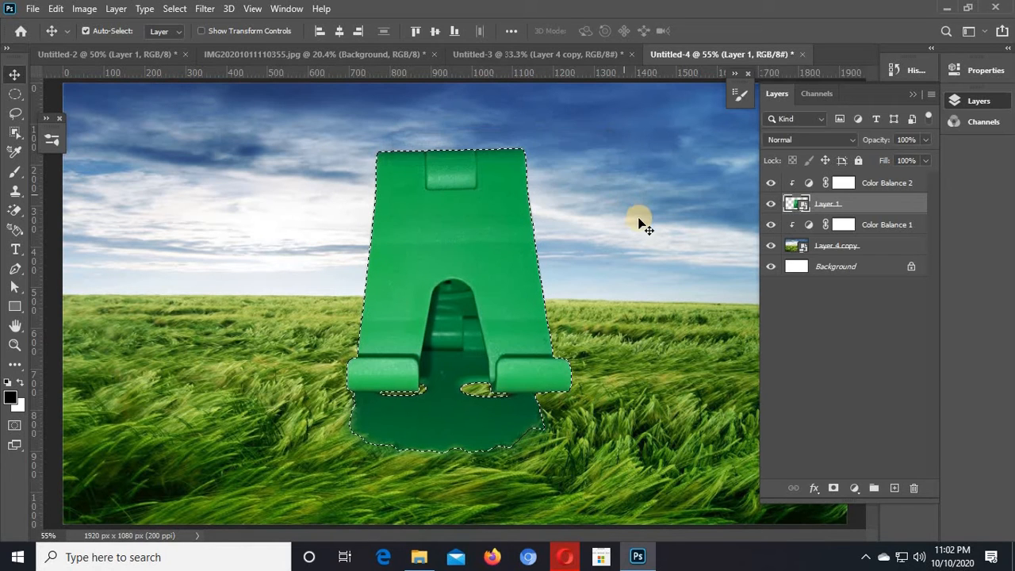
key(ctrl+d)
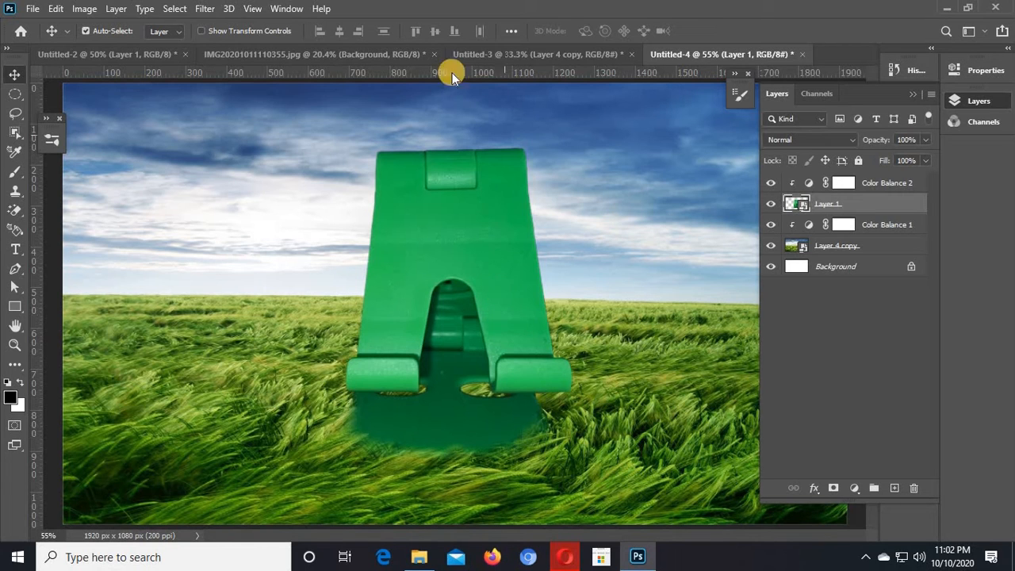
In Untitled-3, hide Layer 4 copy, show Layers 3 and 2, and copy the seated man into Untitled-4
click(527, 52)
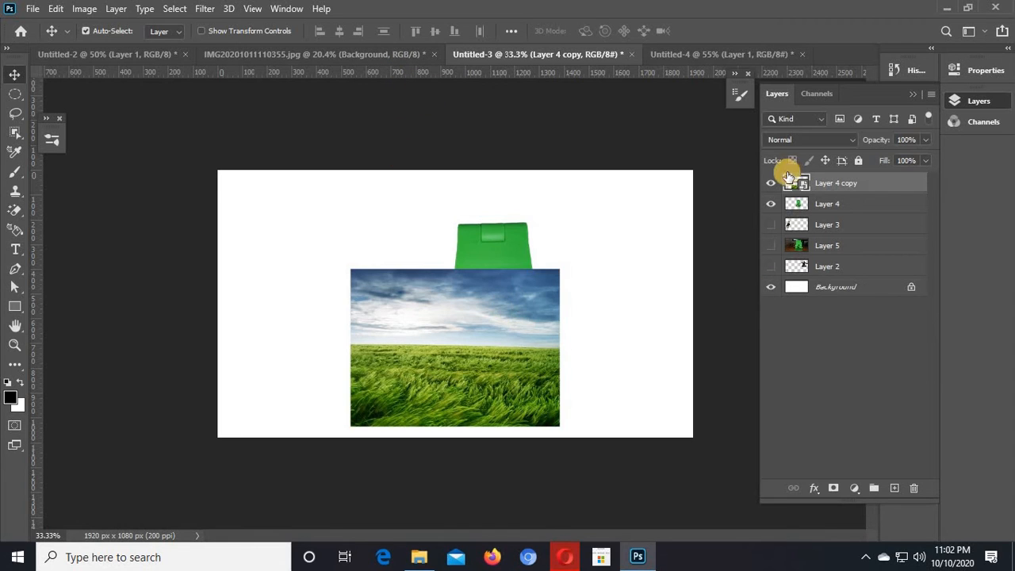
click(769, 184)
click(771, 224)
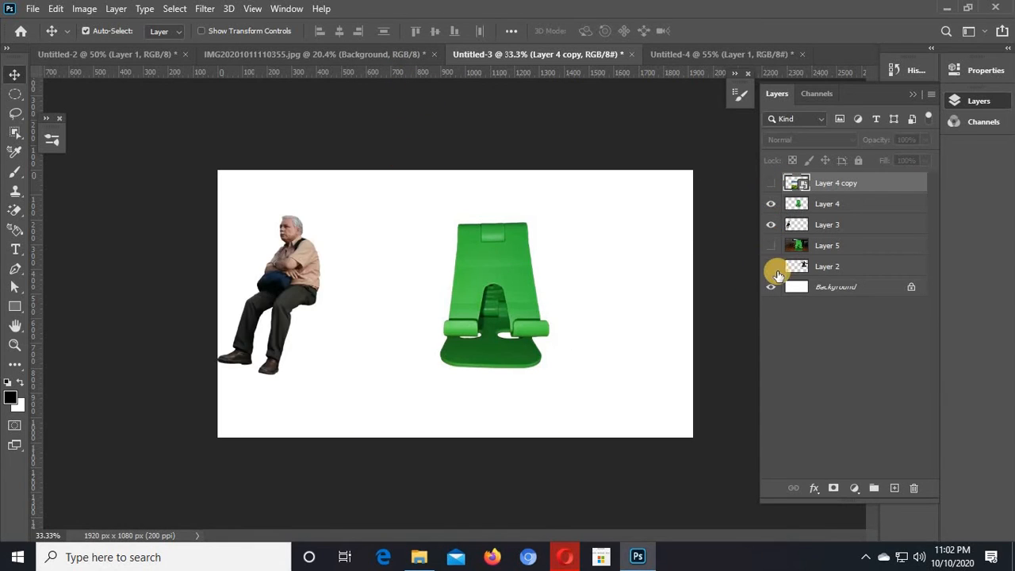
click(771, 267)
drag(280, 294, 373, 339)
Flip the seated man horizontally and position him over the right side of the stand
key(ctrl+t)
right_click(447, 292)
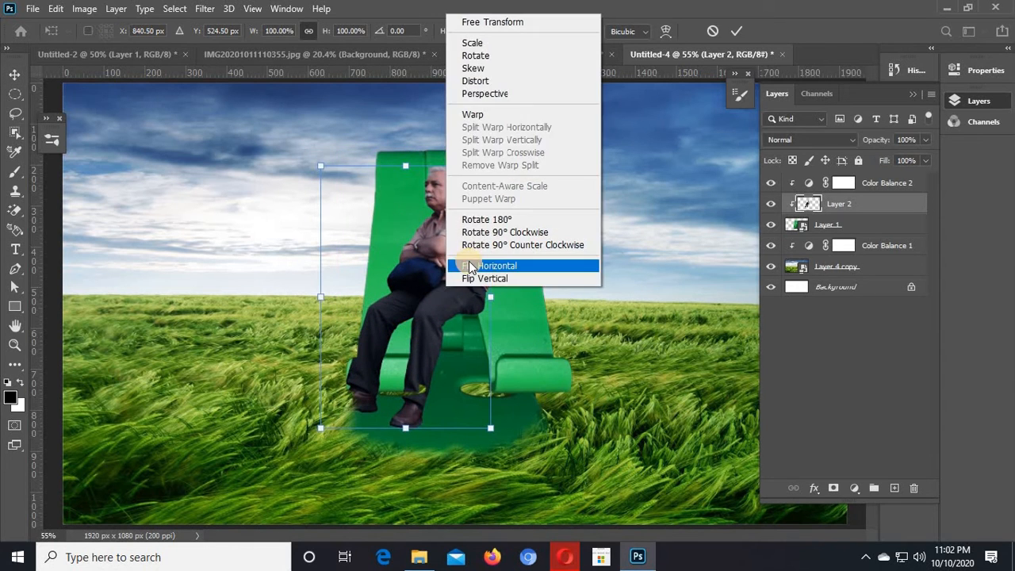
click(474, 263)
mouse_move(477, 305)
mouse_down()
mouse_move(564, 347)
mouse_move(516, 338)
mouse_move(525, 330)
mouse_up()
Move the seated man's Layer 2 above Color Balance 2 and release its clipping mask
click(841, 208)
drag(848, 188, 850, 189)
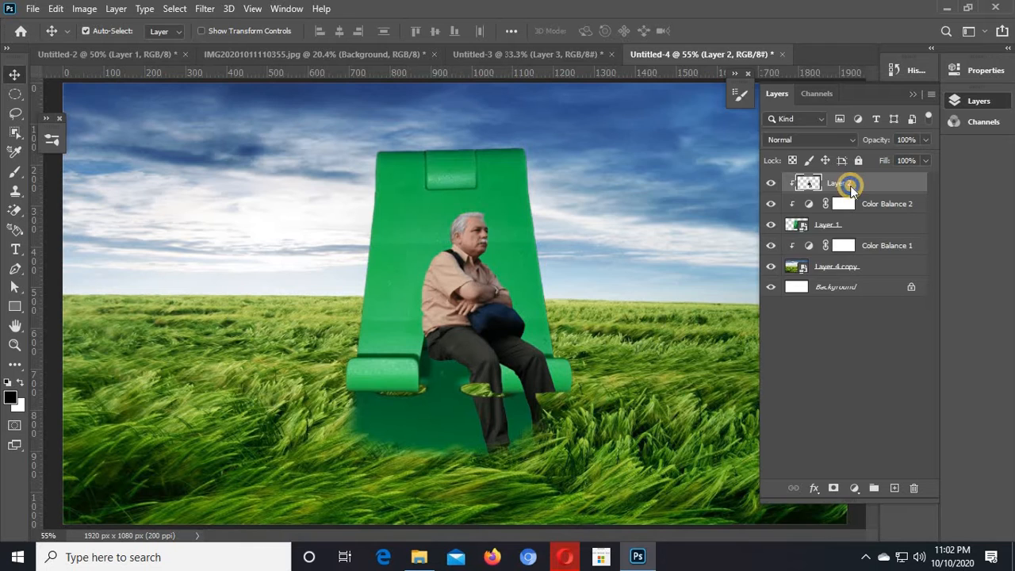
right_click(850, 186)
click(769, 286)
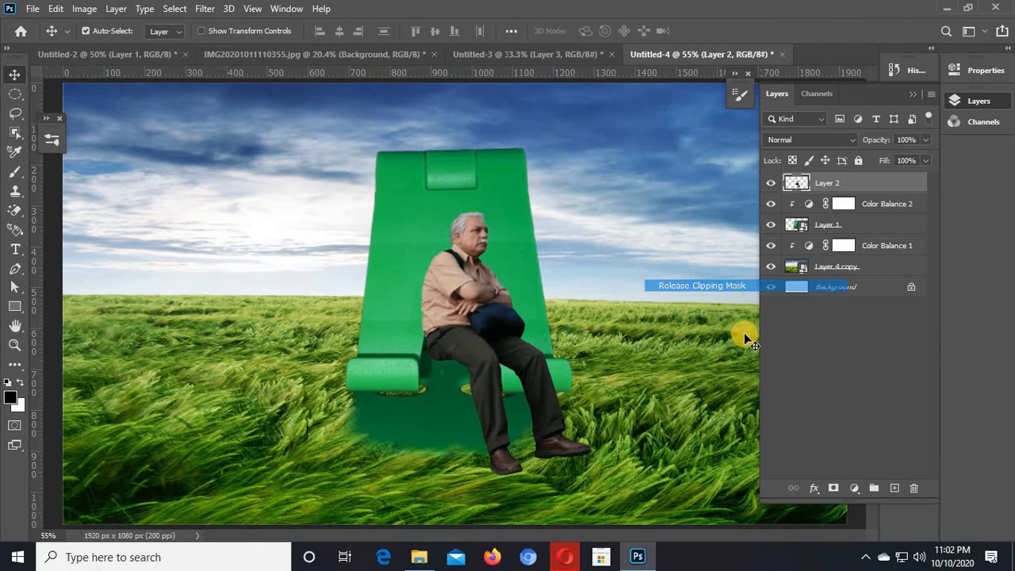
Copy the cross-legged man from the open JPG document into Untitled-4 and move the seated man to the stand's right arm
click(297, 57)
drag(384, 294, 336, 324)
drag(494, 369, 583, 365)
click(306, 334)
Scale down the cross-legged man's Layer 3 proportionally and place him over the left side of the stand
key(ctrl+t)
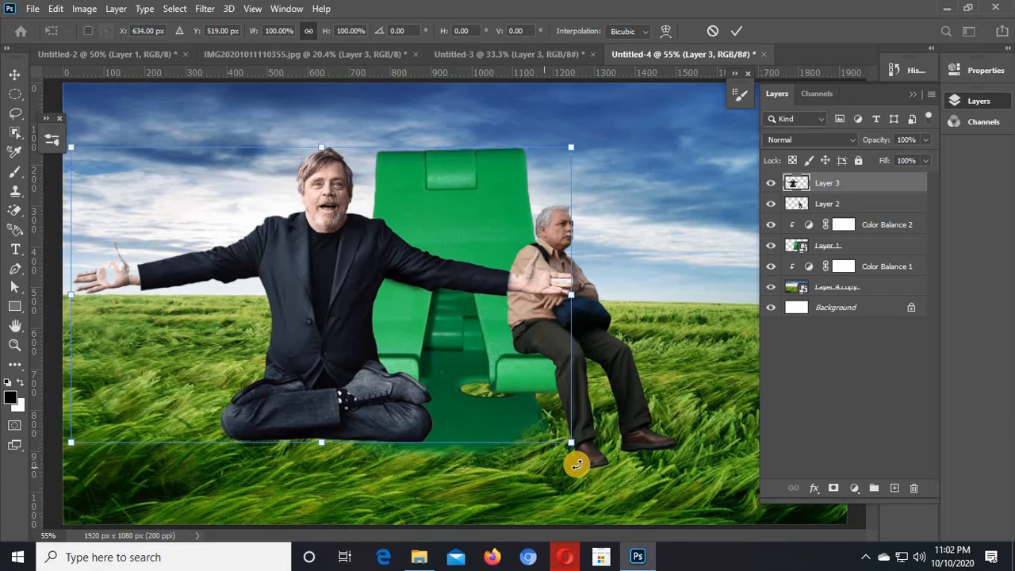
drag(572, 447, 501, 399)
drag(288, 358, 353, 344)
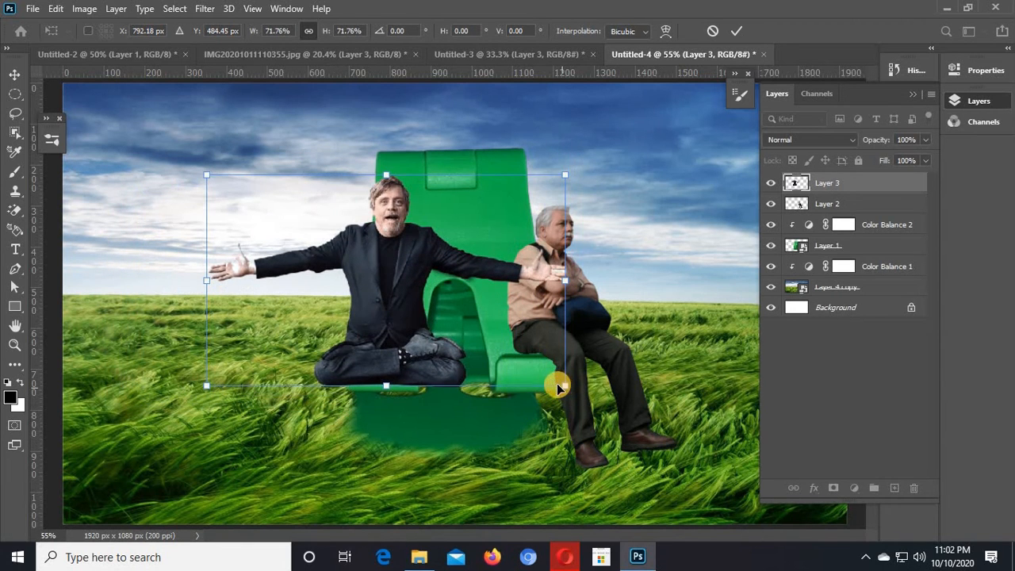
drag(566, 385, 534, 367)
key(Return)
Lower the cross-legged man so that he sits on the stand's left arm
drag(396, 335, 650, 289)
click(383, 336)
click(424, 335)
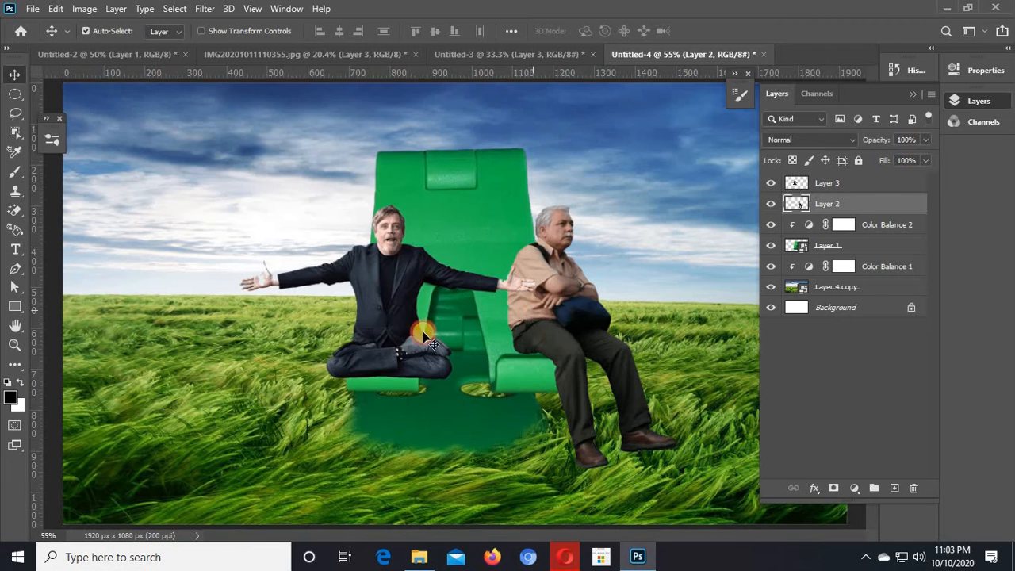
drag(373, 349, 373, 364)
click(567, 302)
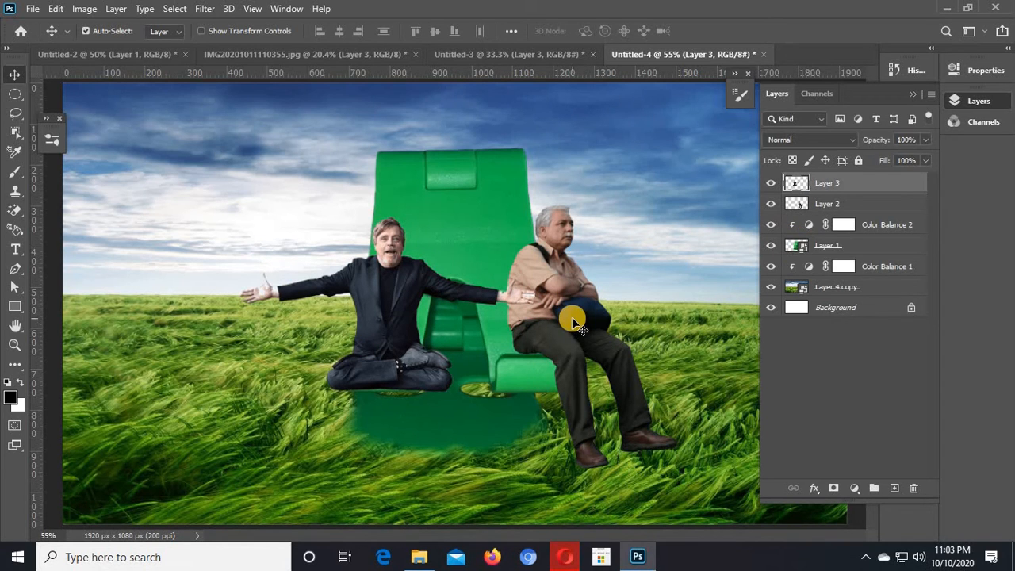
Nudge the seated man (Layer 2) slightly to the left so he sits further onto the stand's right arm
drag(552, 334, 550, 338)
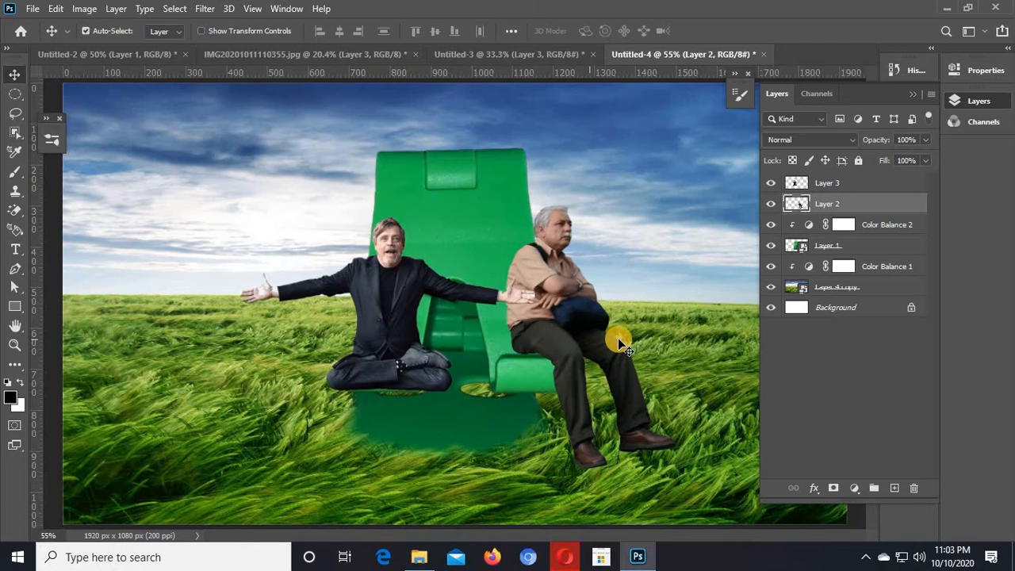
key(Left)
key(Left)
key(Left)
key(Left)
key(Left)
key(Left)
key(Left)
key(Left)
key(Left)
key(Left)
key(Left)
key(Left)
key(Left)
key(Left)
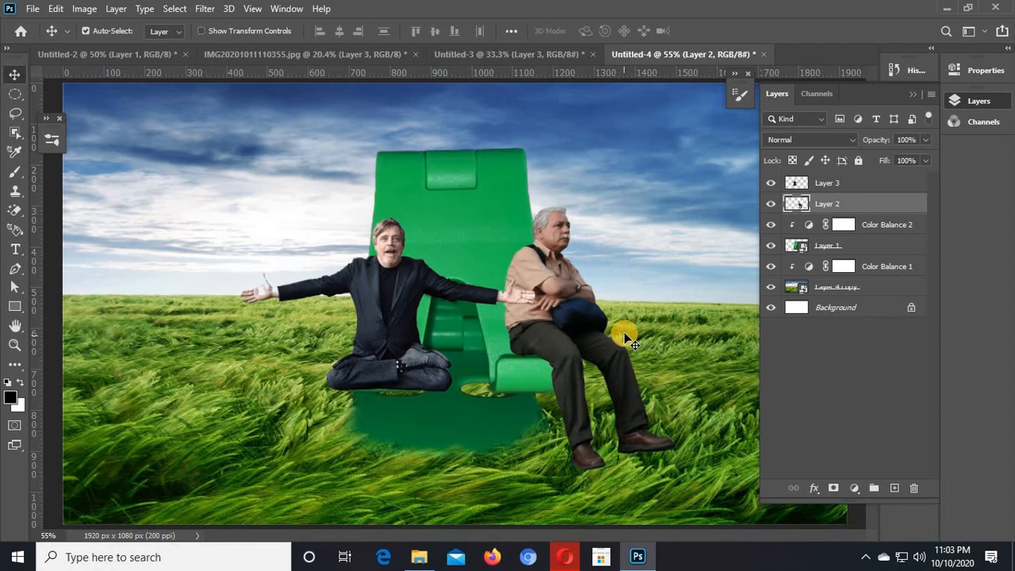
key(Left)
key(Left)
Raise the cross-legged man (Layer 3) above the top of the stand's left arm and shift him slightly left
mouse_move(404, 326)
mouse_down()
mouse_move(396, 290)
mouse_move(400, 311)
mouse_up()
key(Left)
key(Left)
key(Left)
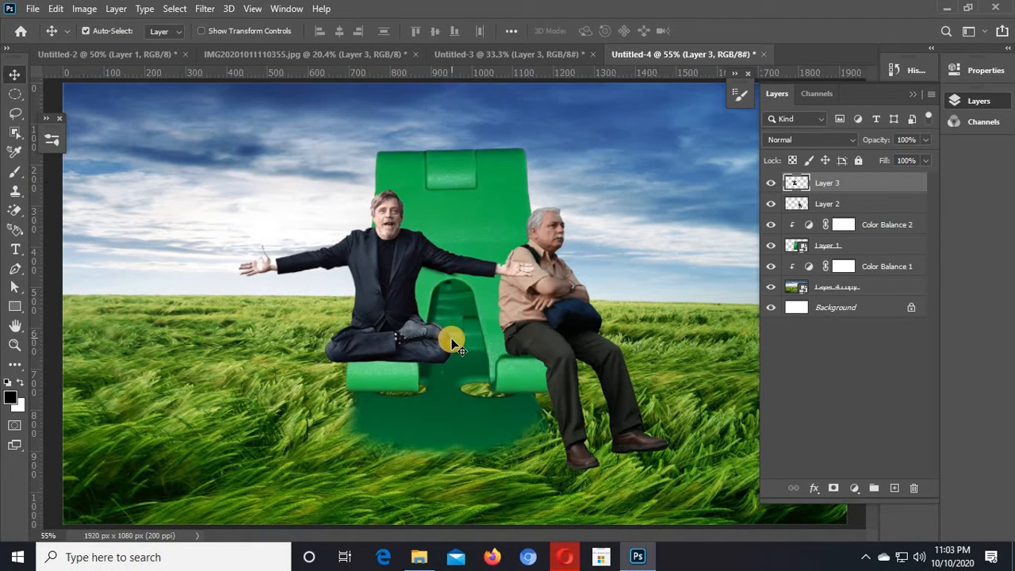
Scale the cross-legged man proportionally to about 83.3% and seat him on top of the stand's left arm
key(ctrl+t)
drag(529, 366, 499, 341)
drag(374, 309, 385, 337)
drag(506, 212, 491, 221)
drag(396, 341, 396, 335)
drag(500, 220, 493, 225)
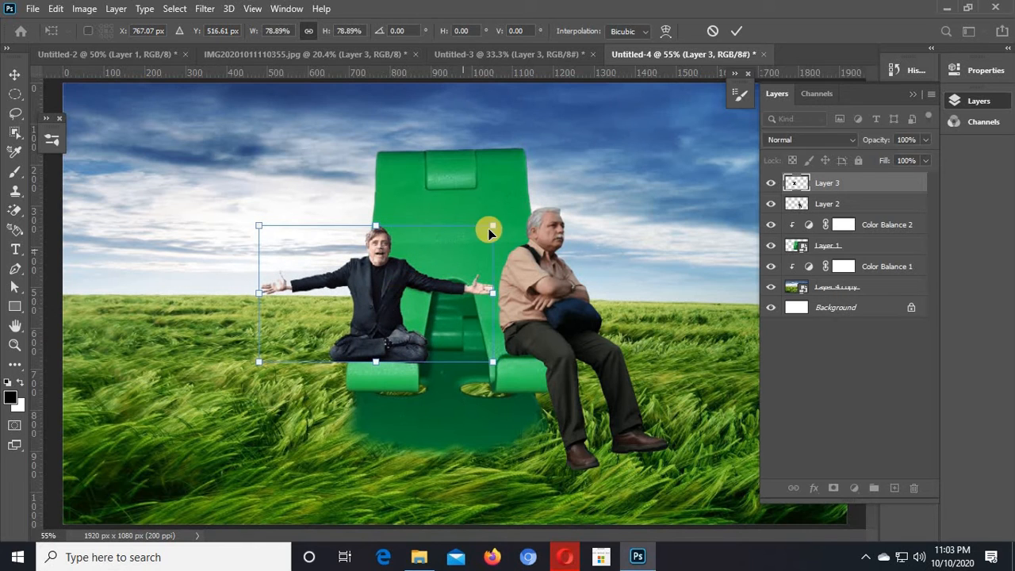
drag(495, 218, 505, 217)
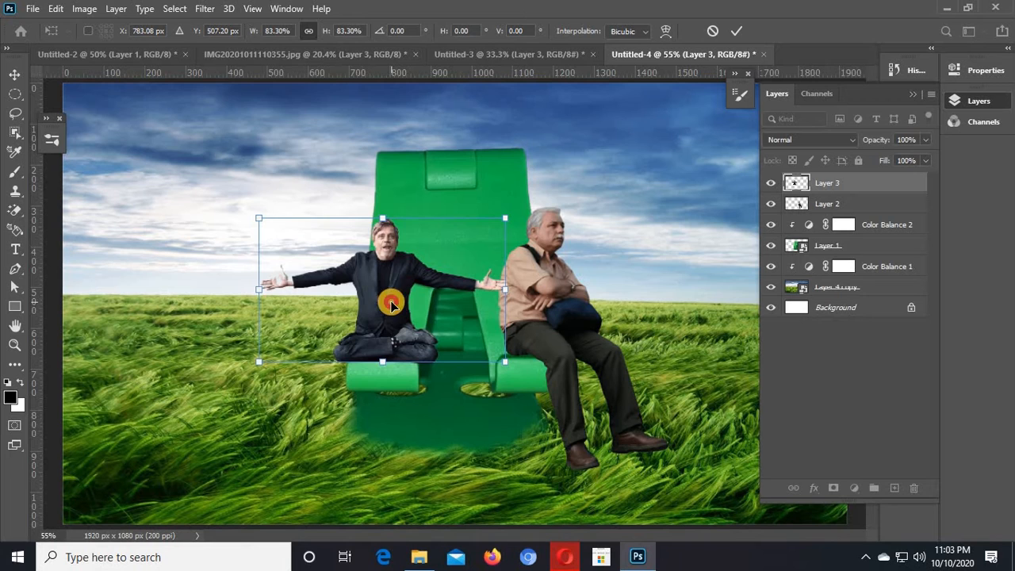
drag(388, 302, 392, 301)
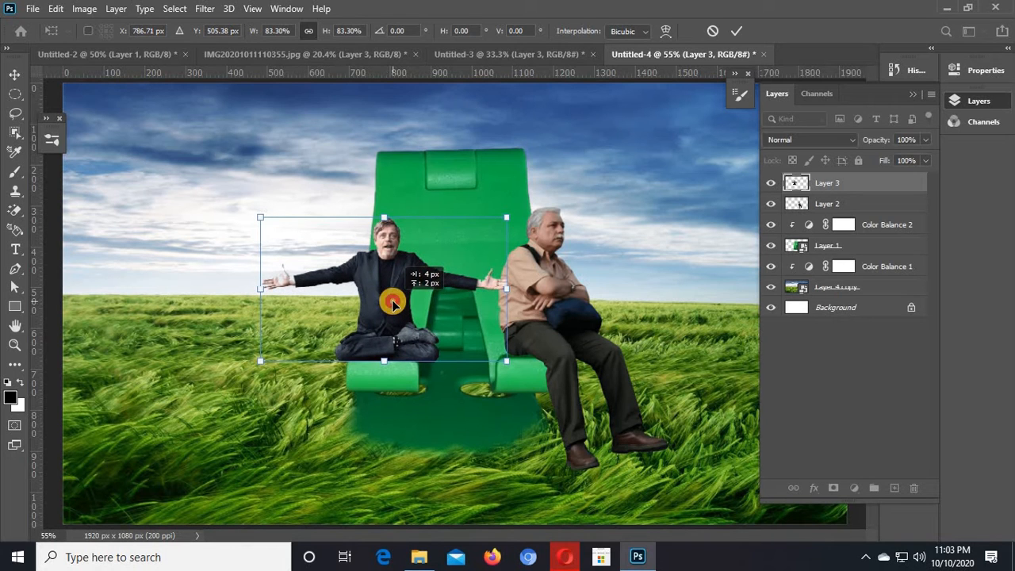
click(737, 30)
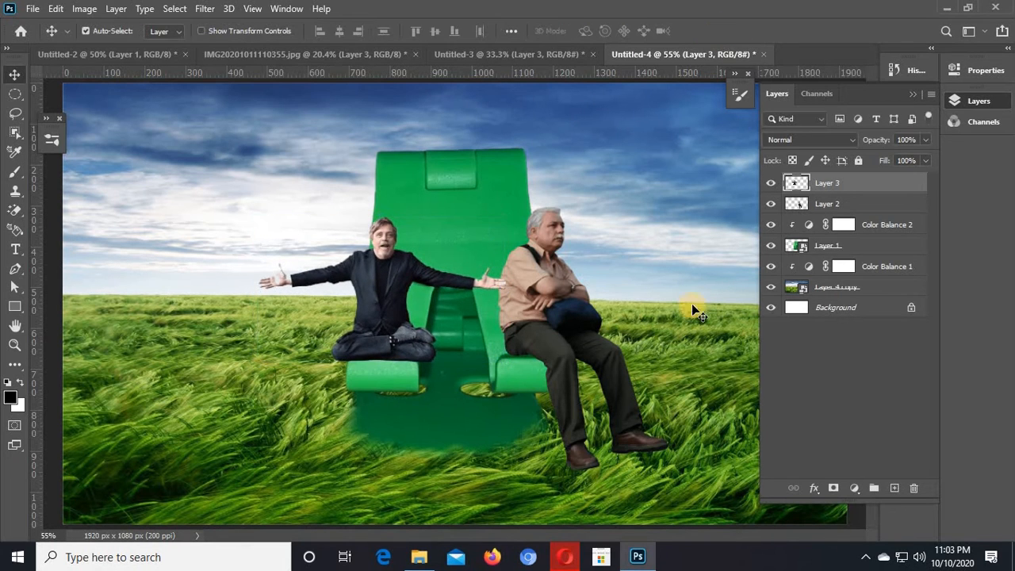
Create a new layer named "shadow" and place it directly below the seated man's Layer 2
click(530, 307)
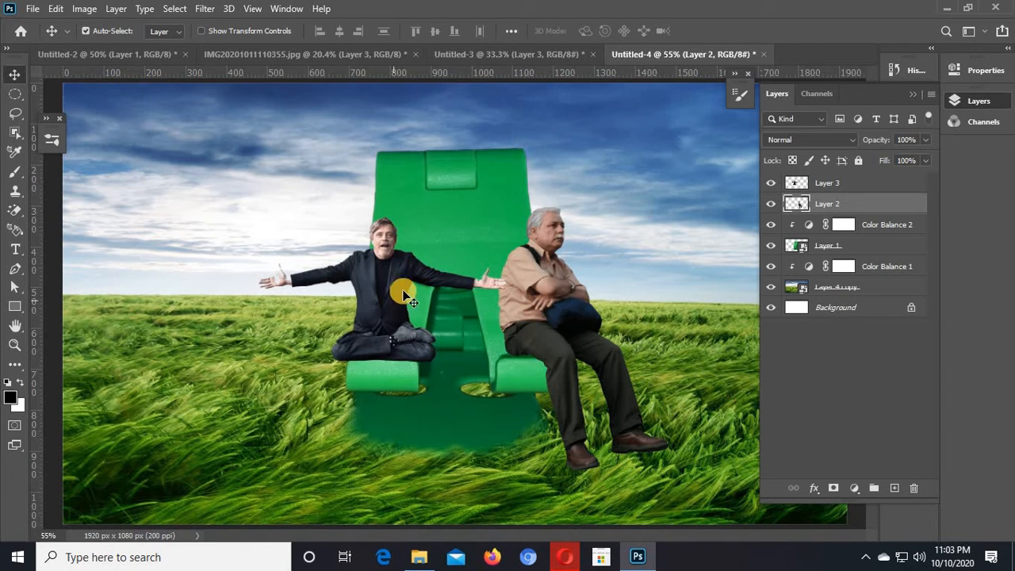
click(767, 206)
click(769, 205)
click(891, 487)
drag(832, 207, 843, 228)
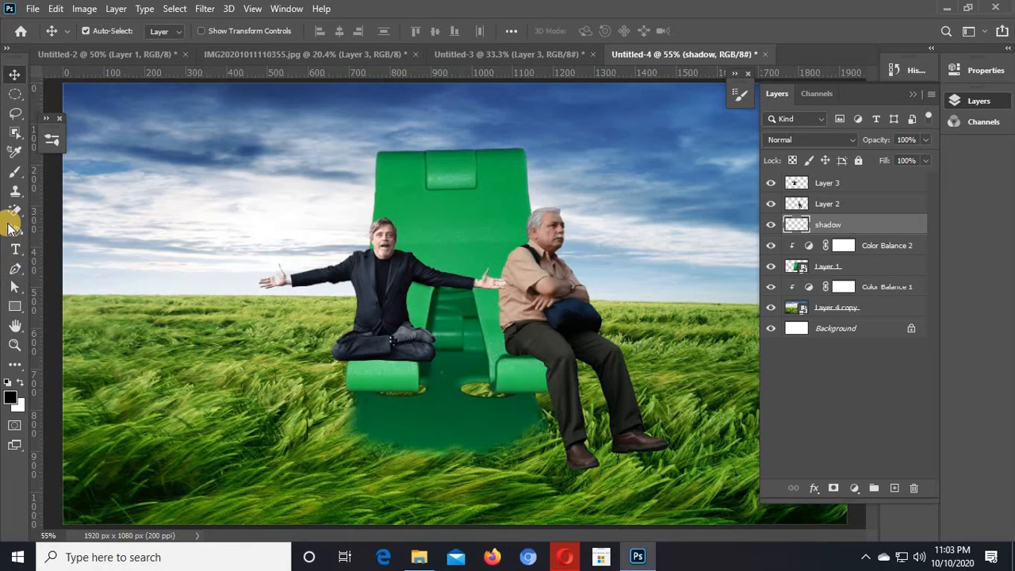
Brush soft black shadow in Multiply mode at 37% opacity beside the seated man's back, hip and thigh
click(14, 171)
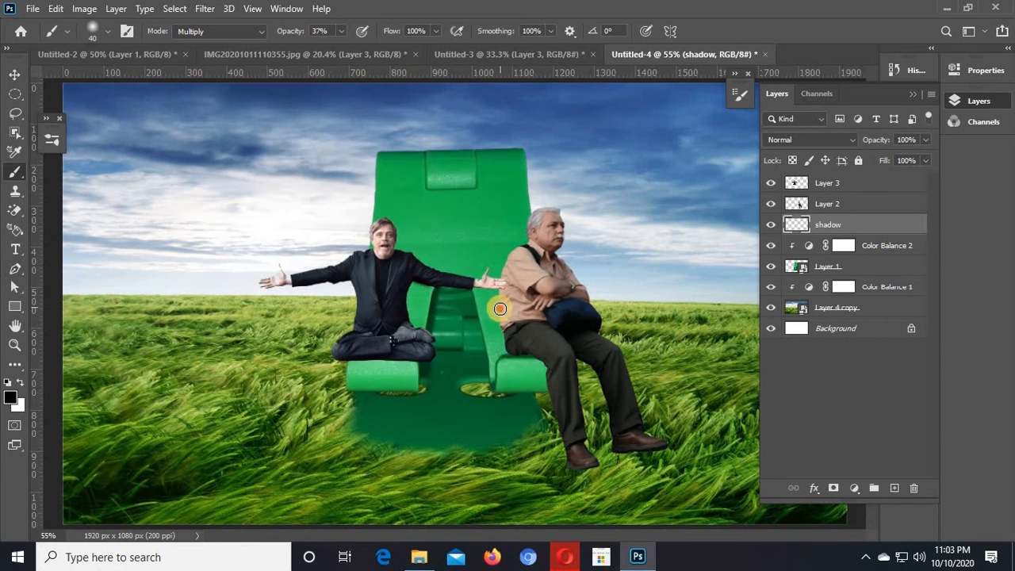
drag(508, 350, 495, 299)
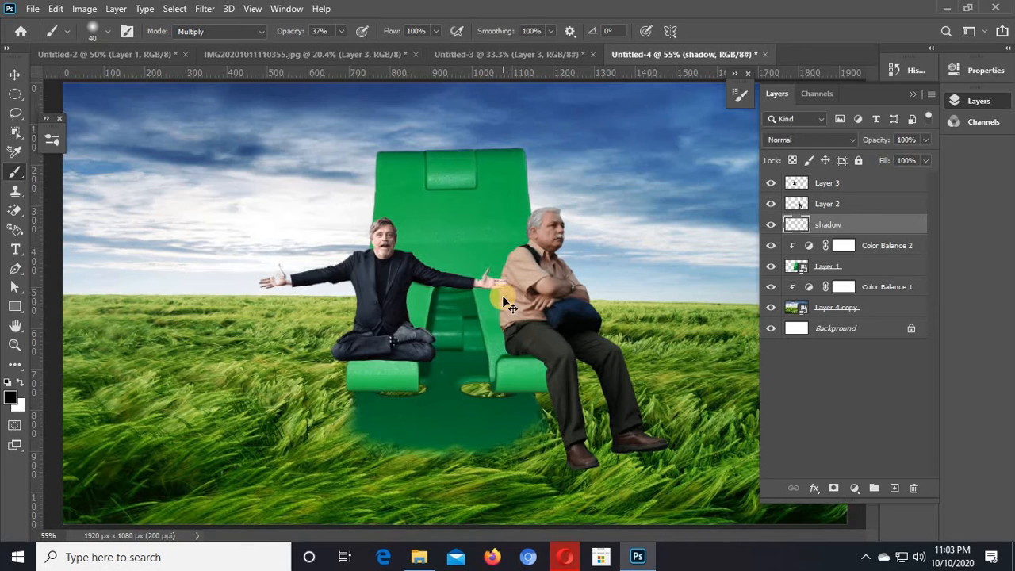
key(ctrl+plus)
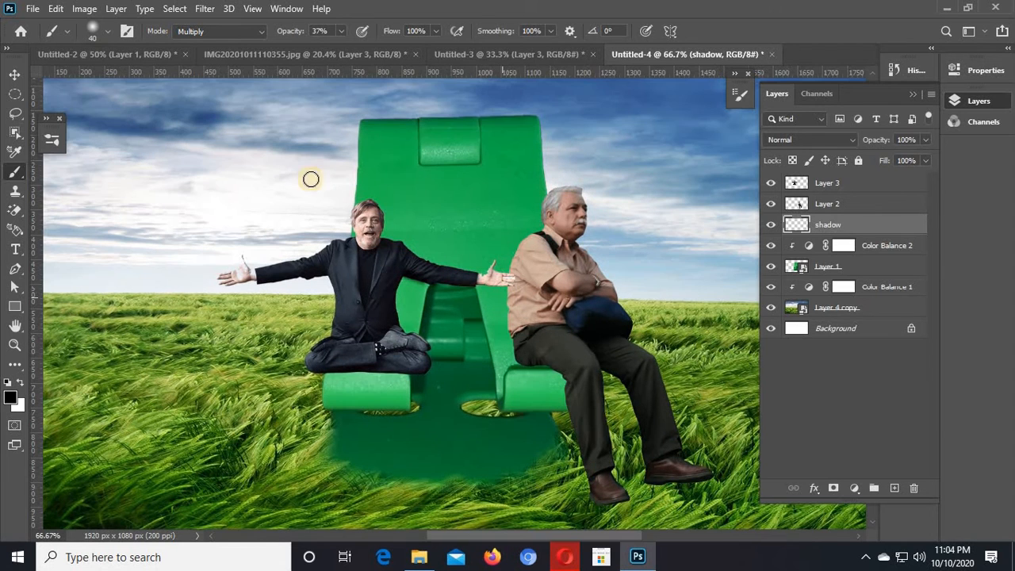
click(248, 32)
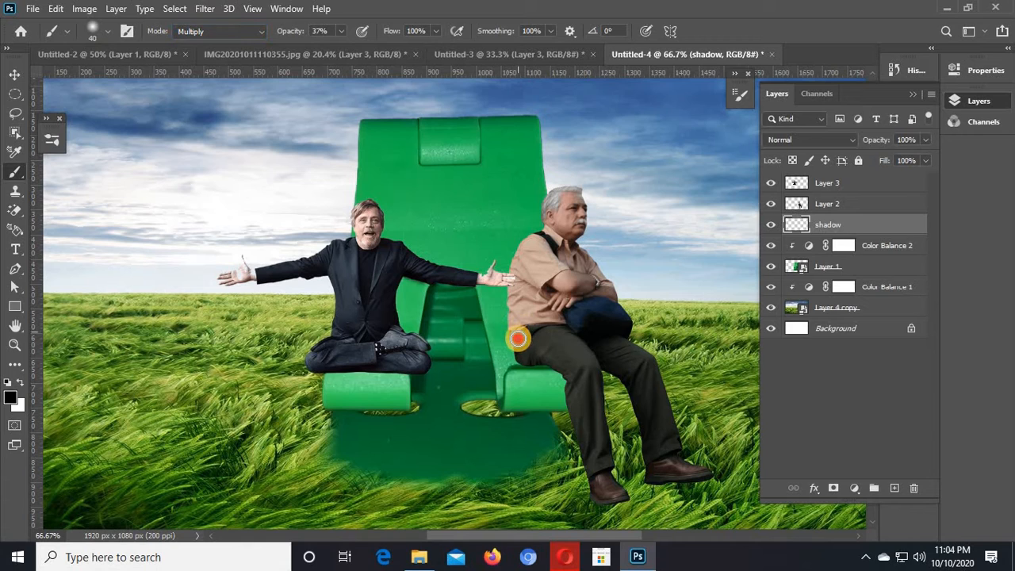
click(518, 355)
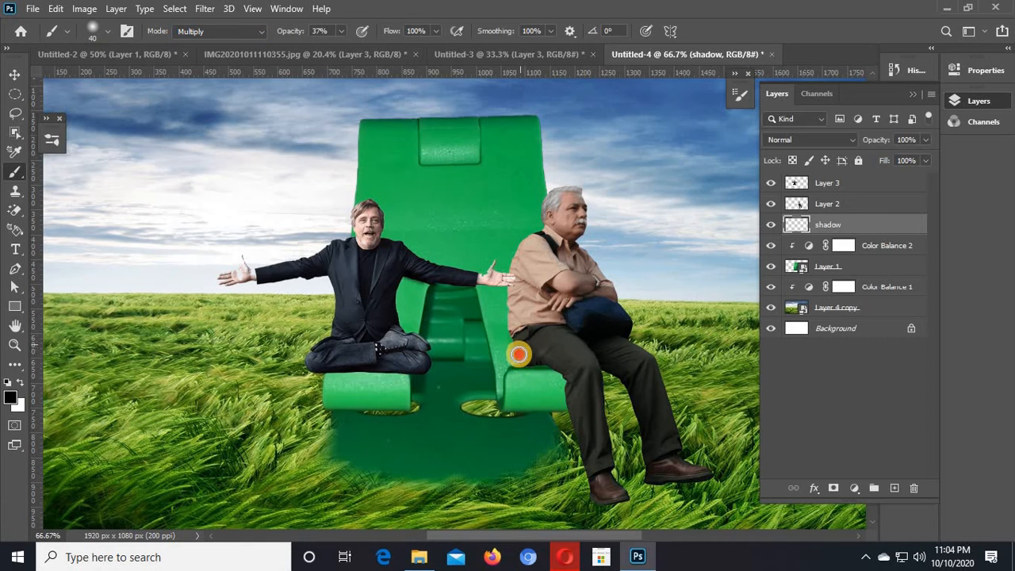
drag(519, 364, 540, 369)
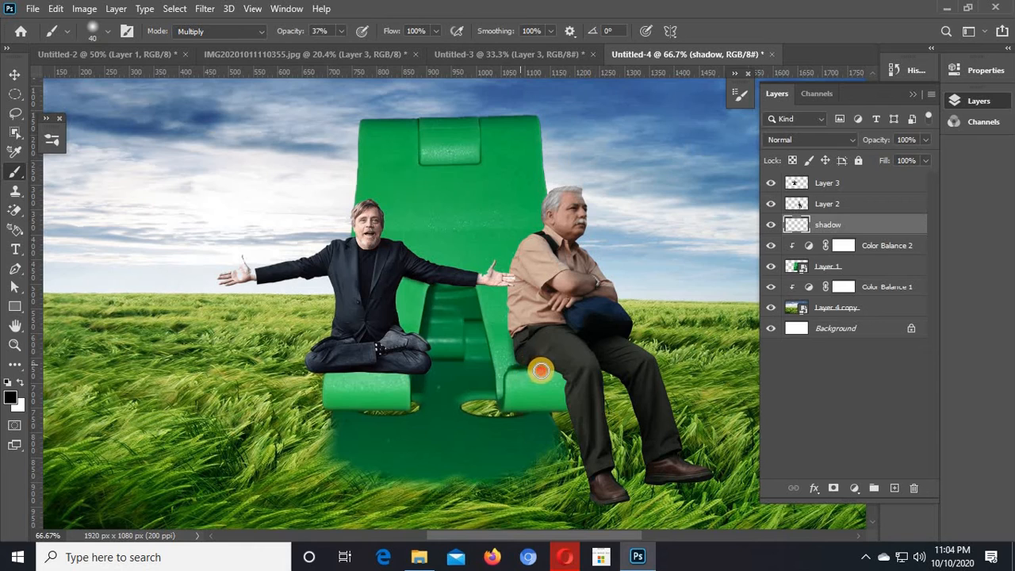
mouse_move(546, 355)
mouse_down()
mouse_move(527, 361)
mouse_move(551, 363)
mouse_up()
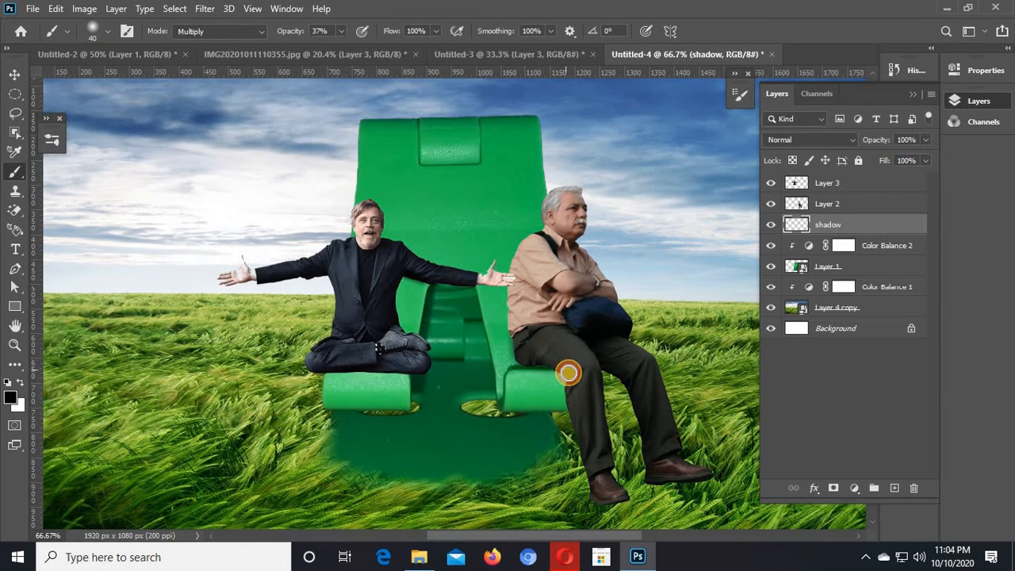
Set the brush opacity to 50% and paint contact shadow where the seated man's hip and leg meet the stand's right arm
drag(283, 30, 294, 30)
key(Return)
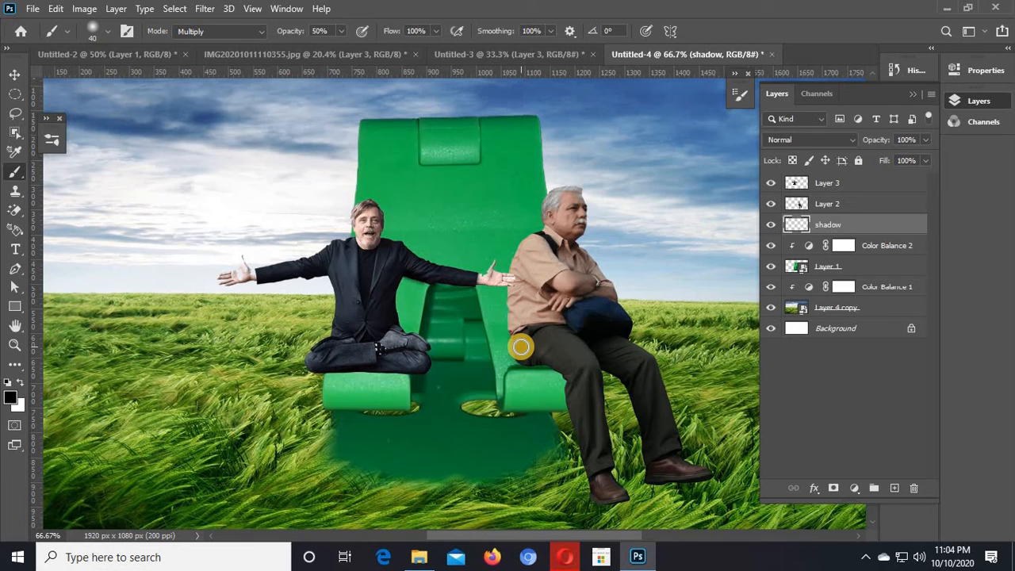
key(ctrl+plus)
key(ctrl+plus)
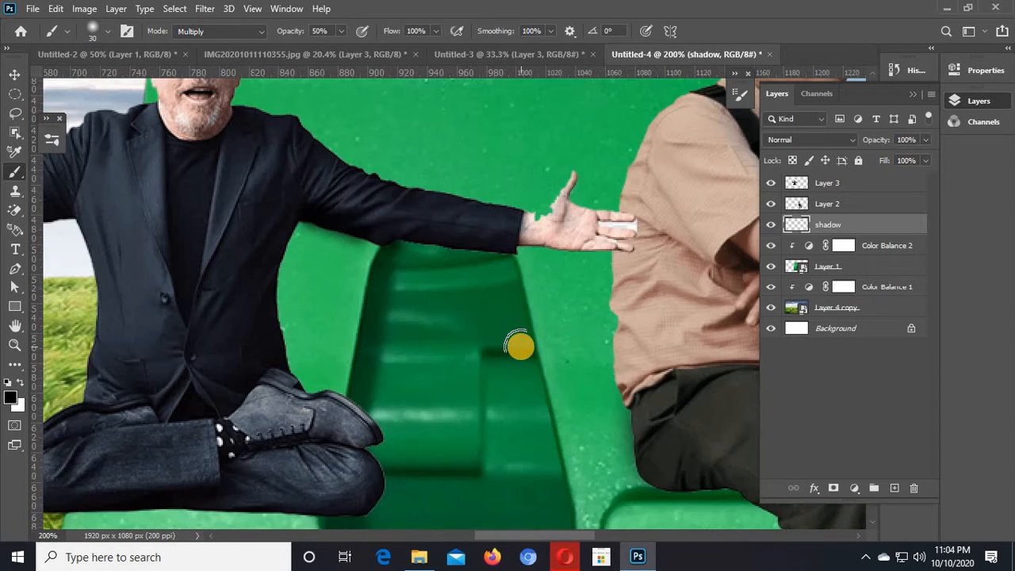
drag(278, 249, 293, 262)
key(ctrl+plus)
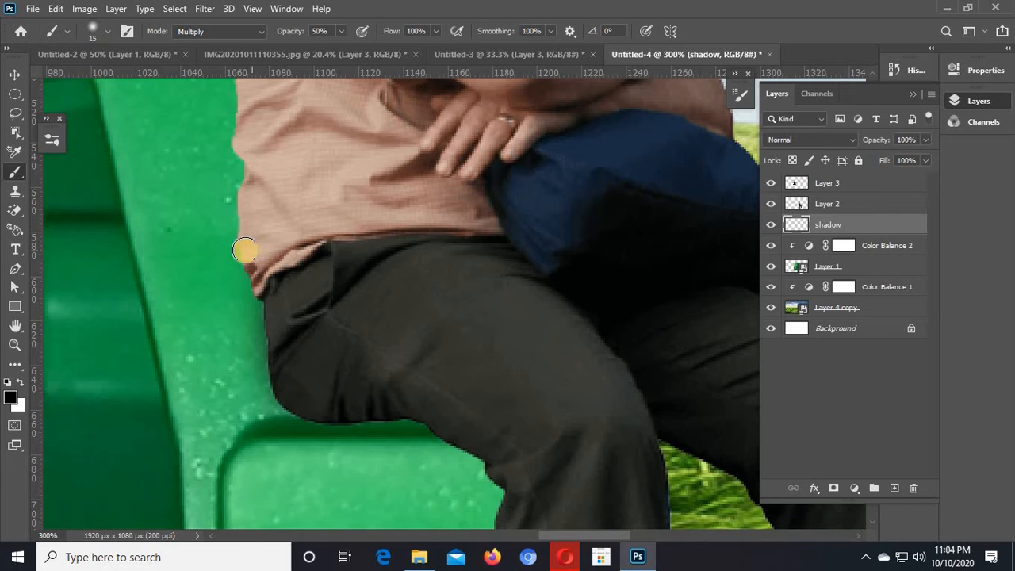
mouse_move(245, 256)
mouse_down()
mouse_move(287, 402)
mouse_move(278, 380)
mouse_move(280, 393)
mouse_move(297, 422)
mouse_move(317, 428)
mouse_move(265, 378)
mouse_move(288, 414)
mouse_move(315, 427)
mouse_move(464, 439)
mouse_move(502, 464)
mouse_move(531, 509)
mouse_up()
mouse_move(489, 421)
mouse_down()
mouse_move(564, 528)
mouse_move(420, 517)
mouse_up()
mouse_move(326, 388)
mouse_down()
mouse_move(328, 199)
mouse_move(357, 190)
mouse_up()
key(space)
mouse_move(376, 319)
mouse_down()
mouse_move(362, 402)
mouse_move(369, 245)
mouse_move(301, 206)
mouse_move(396, 299)
mouse_move(349, 199)
mouse_move(374, 360)
mouse_move(359, 308)
mouse_move(367, 224)
mouse_up()
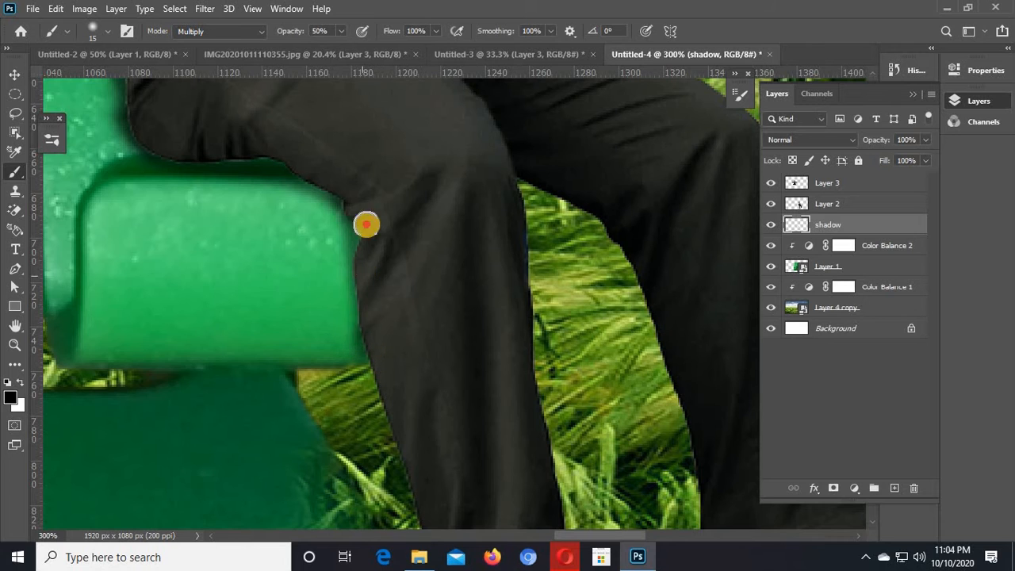
scroll(374, 188, down, 2)
key(ctrl+0)
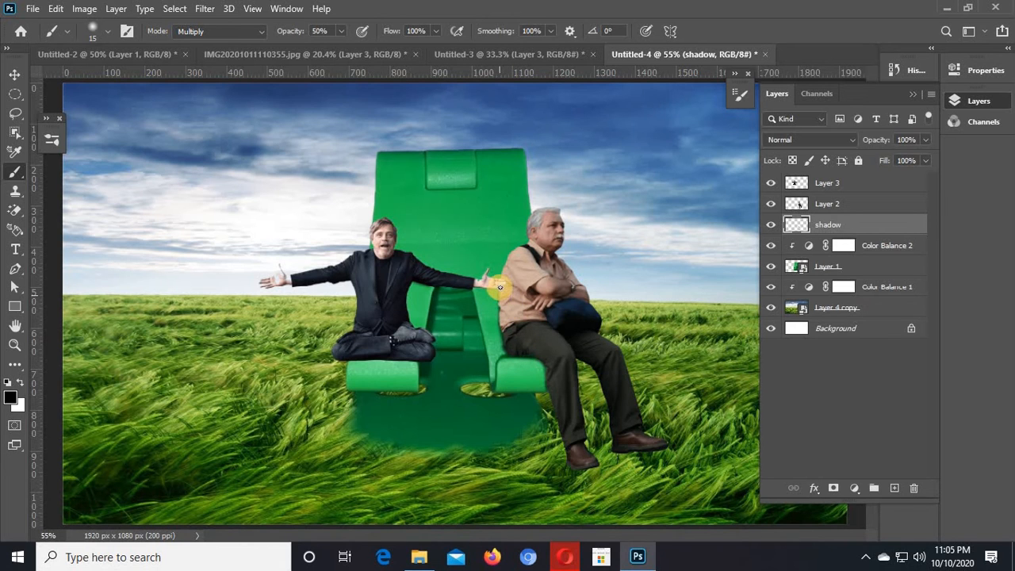
Paint a thin shadow at 50% brush opacity on the stand along the seated man's back, around the outstretched hand
scroll(498, 287, up, 4)
drag(516, 312, 475, 377)
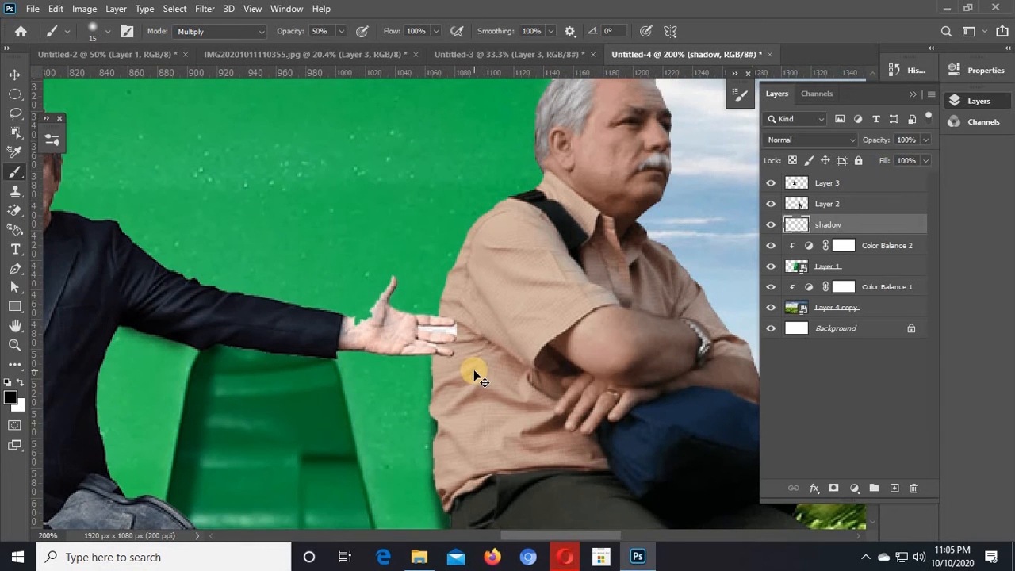
scroll(474, 374, up, 1)
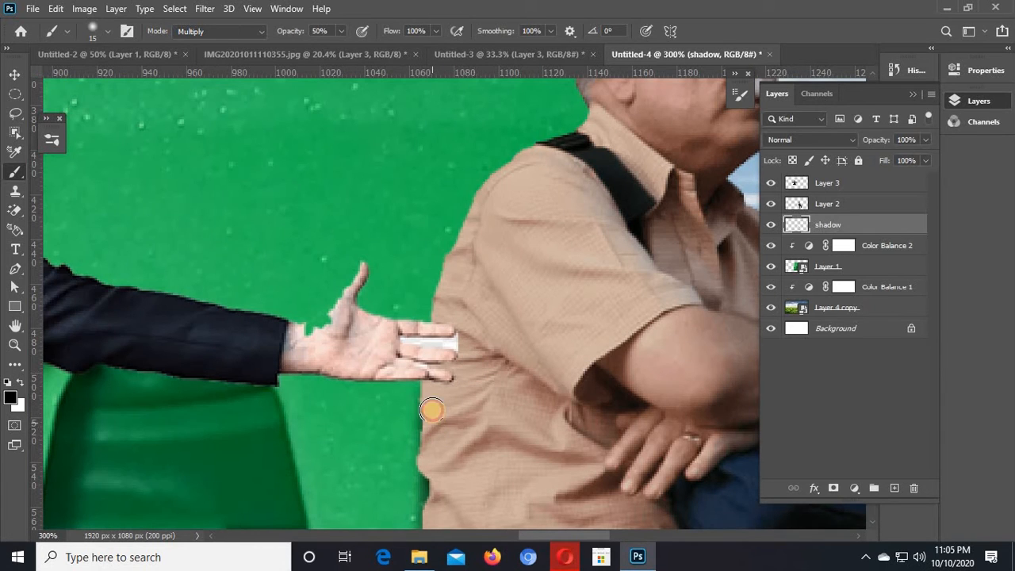
mouse_move(427, 410)
mouse_down()
mouse_move(434, 313)
mouse_move(443, 336)
mouse_move(421, 343)
mouse_move(451, 270)
mouse_move(429, 388)
mouse_move(434, 339)
mouse_up()
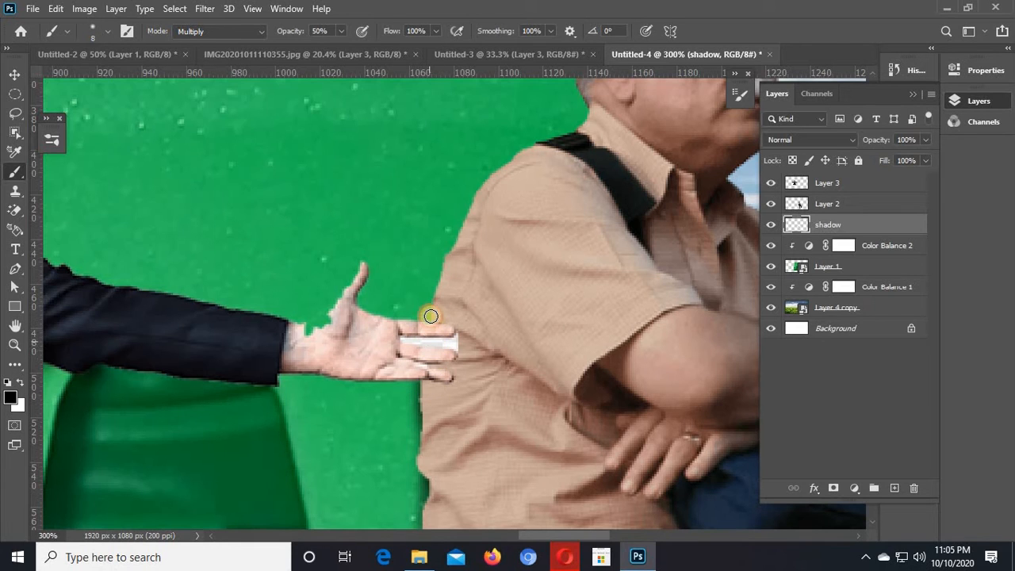
drag(439, 275, 445, 289)
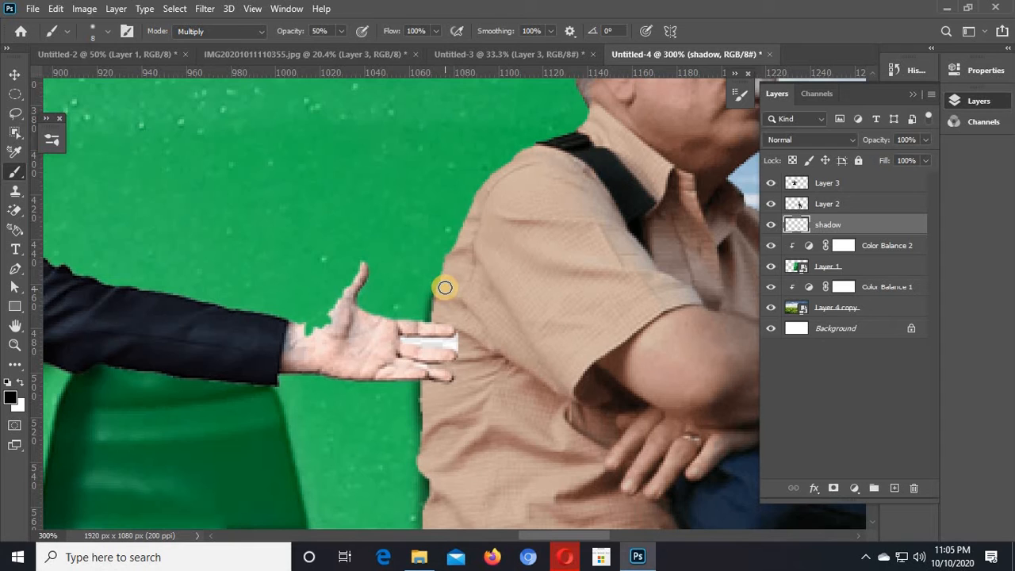
Paint a fainter shadow along the seated man's upper back and shoulder at 18% brush opacity and lower the shadow layer's opacity to 74%
drag(295, 32, 272, 31)
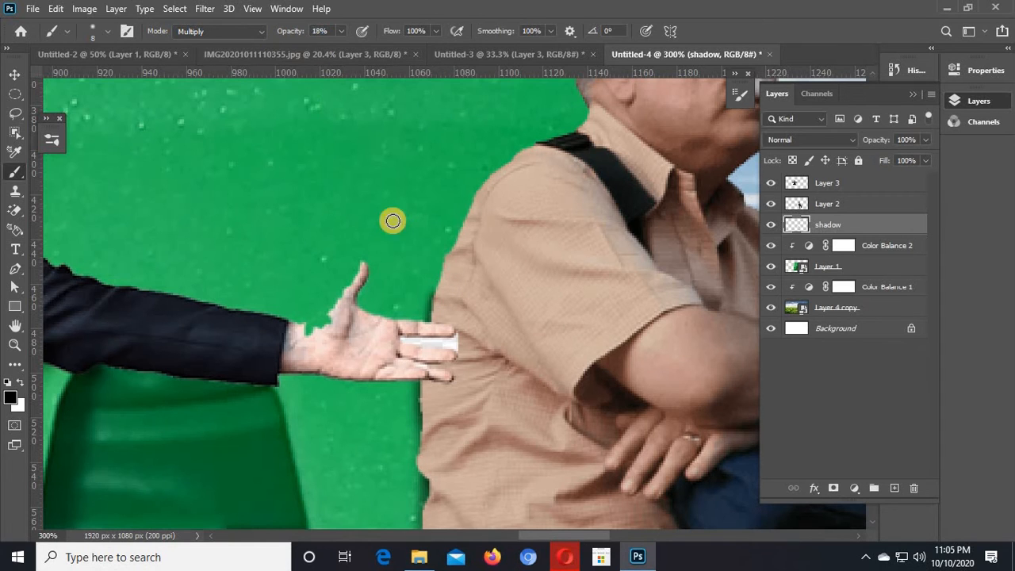
drag(435, 295, 456, 242)
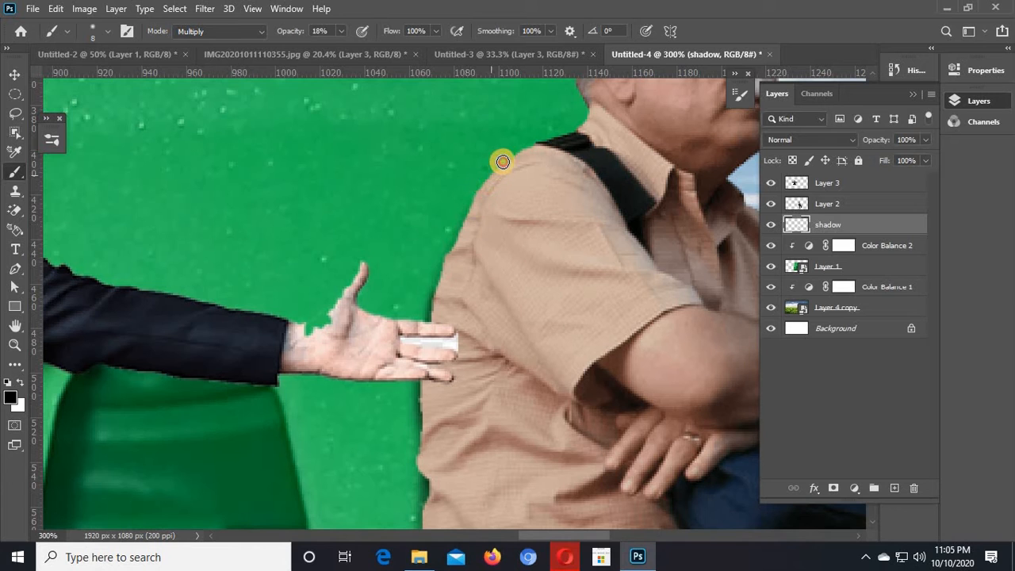
drag(536, 278, 426, 328)
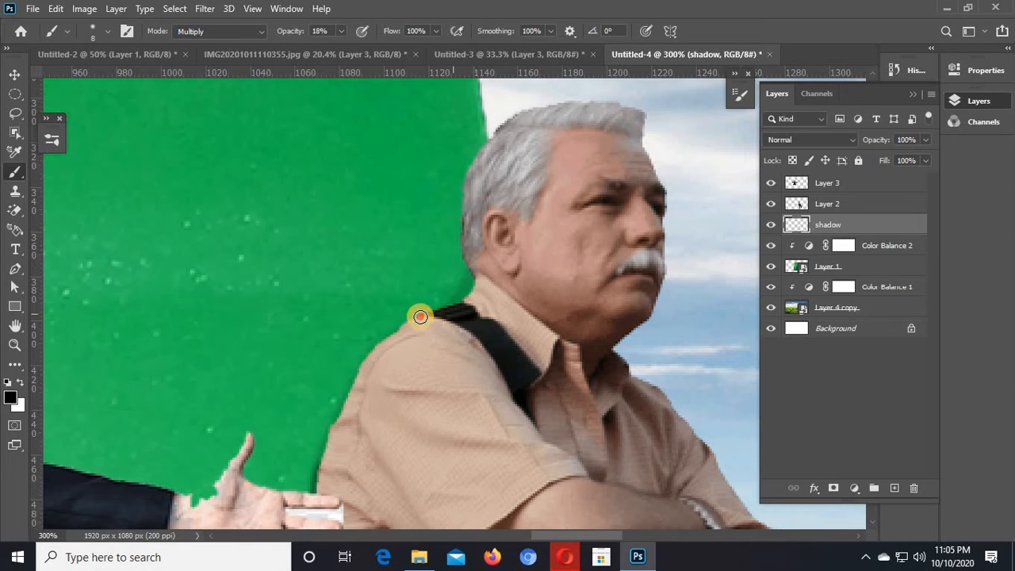
drag(426, 349, 430, 350)
key(ctrl+0)
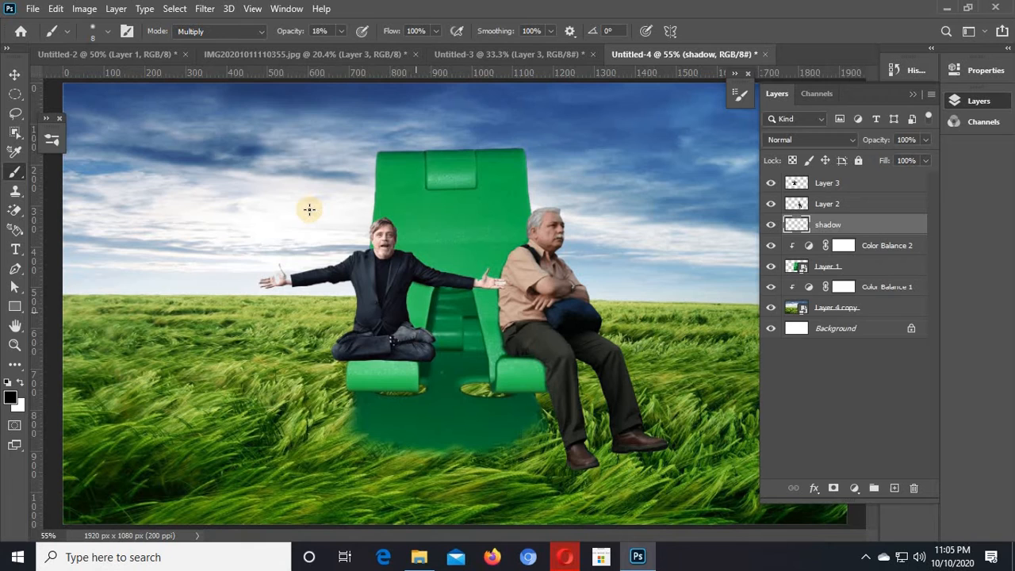
click(14, 74)
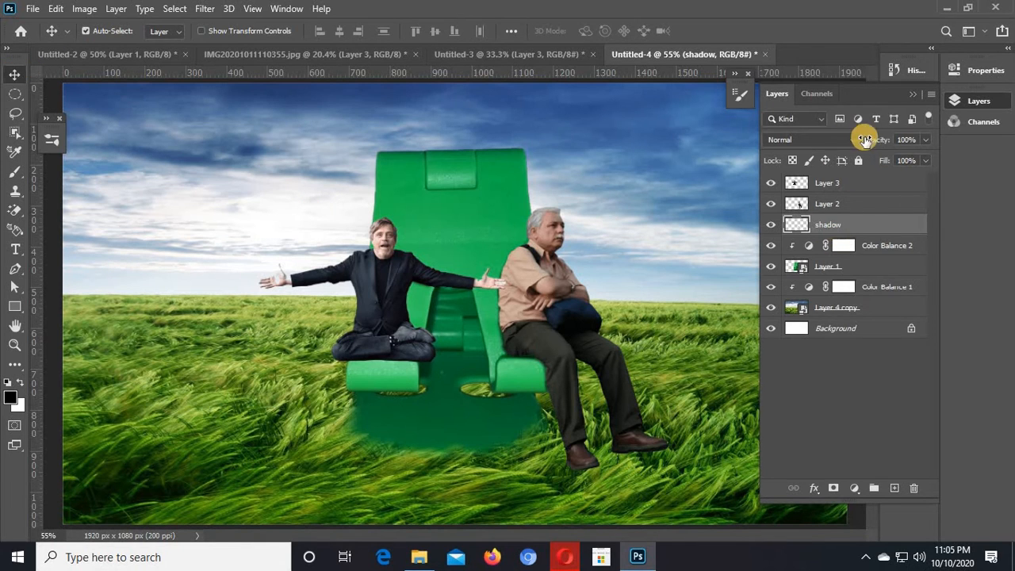
drag(872, 140, 867, 145)
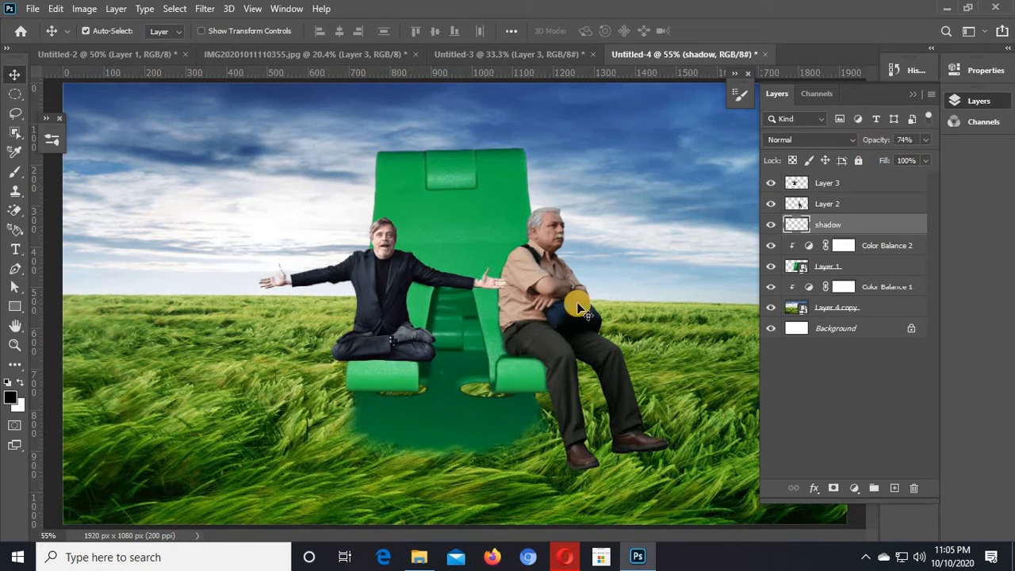
Create a new layer above Layer 2 and name it "shadow 2"
click(546, 319)
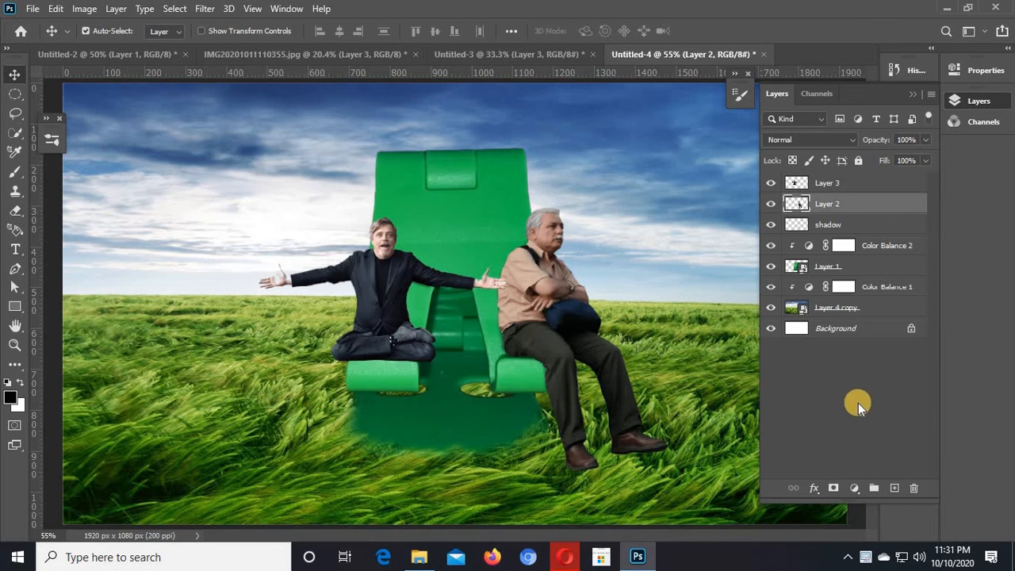
click(894, 489)
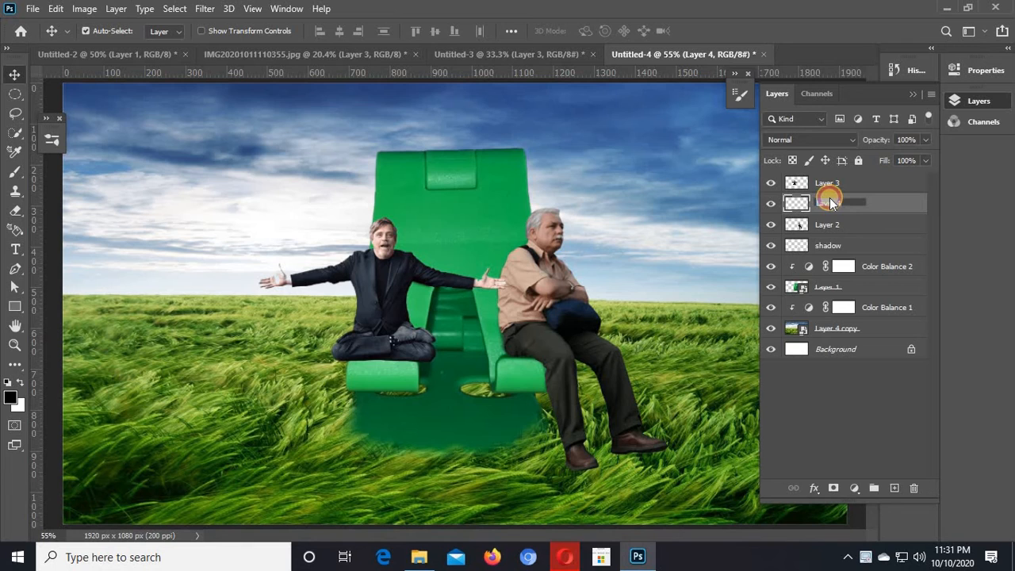
text(shadow 2)
key(Return)
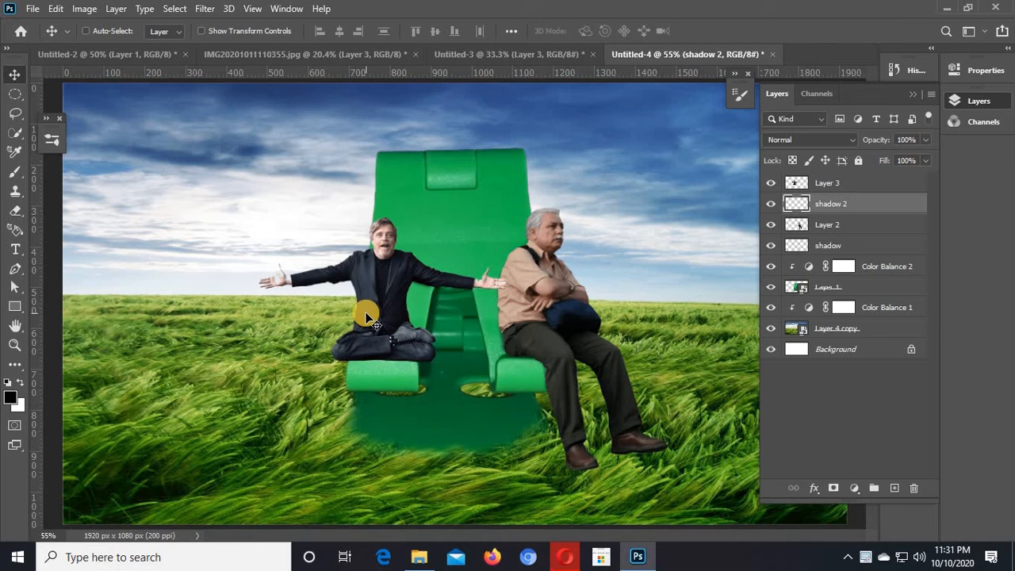
On the shadow 2 layer, paint a soft shadow at 41% brush opacity along the cross-legged man's side and beneath his outstretched arm
key(ctrl+1)
click(14, 171)
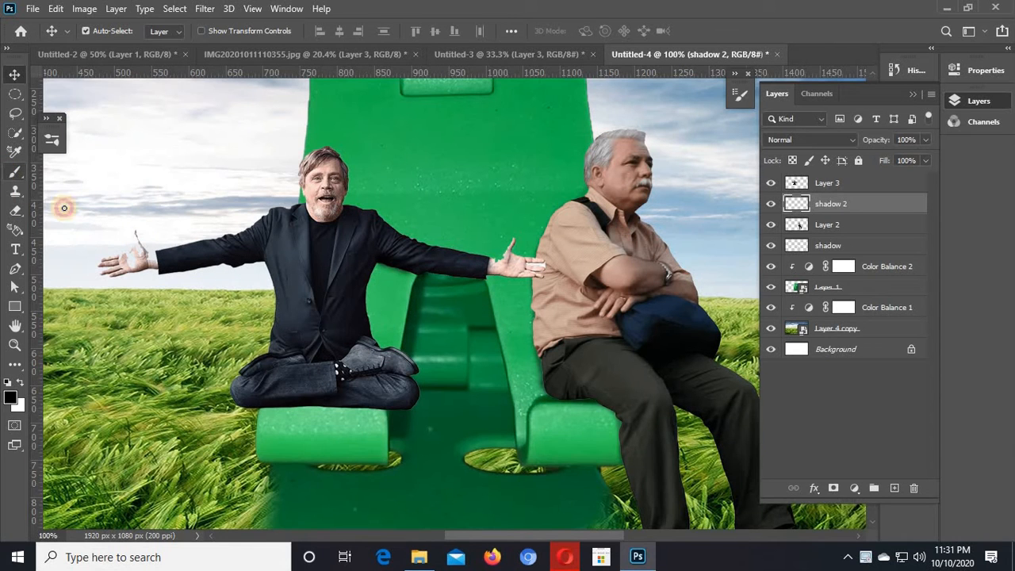
key(ctrl+plus)
key(ctrl+plus)
mouse_move(215, 247)
mouse_down()
mouse_move(304, 277)
mouse_move(308, 288)
mouse_up()
mouse_move(316, 216)
mouse_down()
mouse_move(285, 274)
mouse_move(277, 322)
mouse_move(283, 410)
mouse_move(299, 452)
mouse_up()
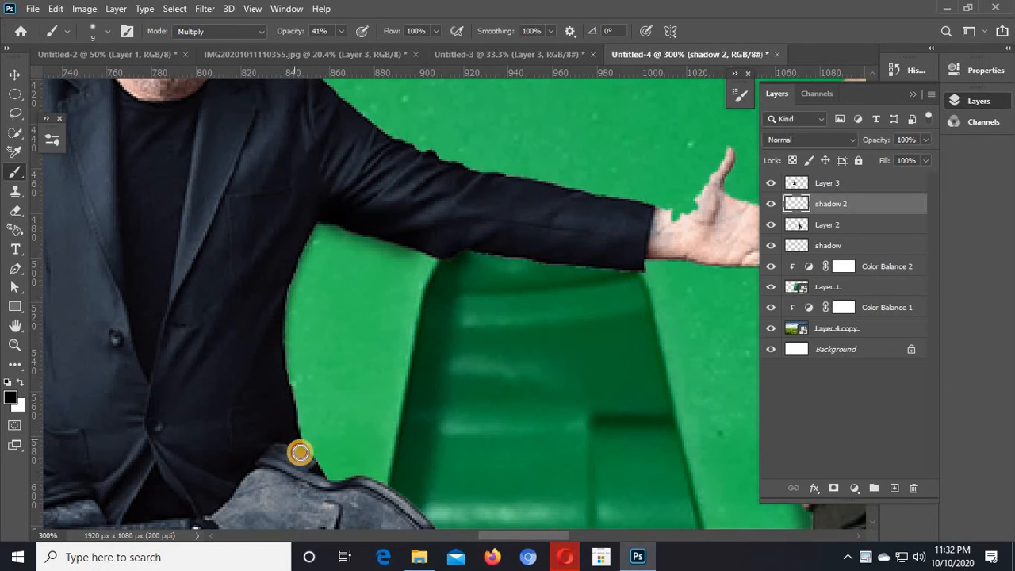
mouse_move(281, 383)
mouse_down()
mouse_move(312, 467)
mouse_move(374, 536)
mouse_up()
drag(288, 393, 277, 338)
mouse_move(262, 304)
mouse_down()
mouse_move(264, 443)
mouse_move(305, 454)
mouse_move(310, 417)
mouse_move(281, 381)
mouse_move(474, 429)
mouse_move(368, 402)
mouse_move(397, 419)
mouse_move(248, 359)
mouse_move(390, 147)
mouse_up()
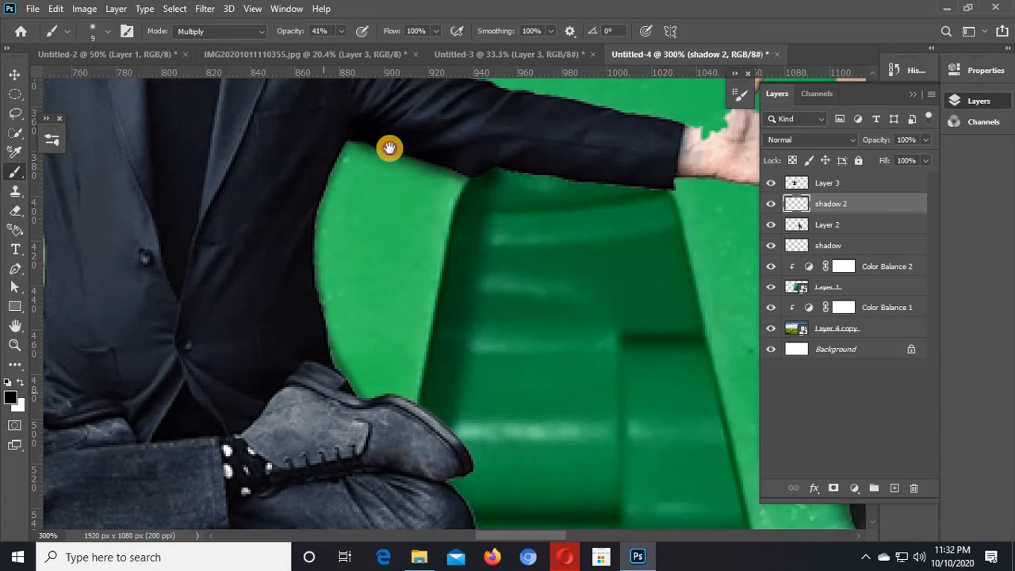
key(ctrl+0)
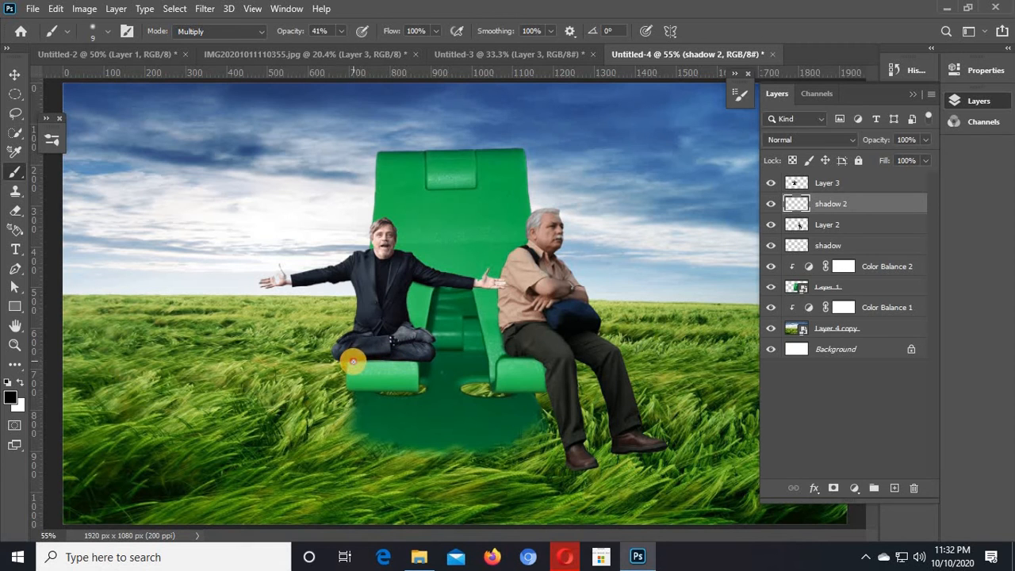
Paint a thin contact shadow at 41% brush opacity along the stand arm's upper edge, directly beneath the cross-legged man's legs
key(ctrl+plus)
key(ctrl+plus)
key(ctrl+plus)
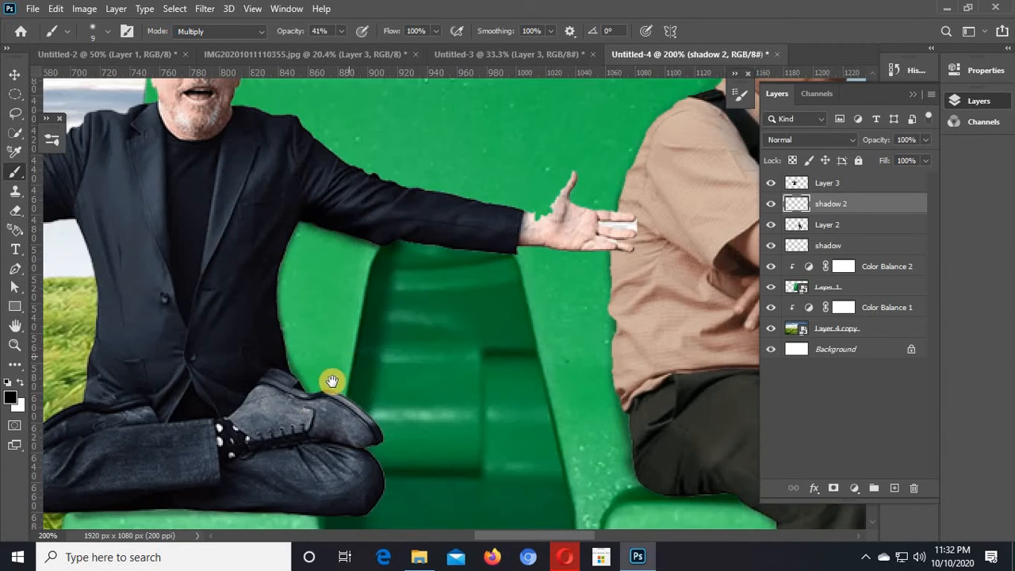
drag(344, 322, 404, 242)
mouse_move(135, 431)
mouse_down()
mouse_move(309, 435)
mouse_move(262, 441)
mouse_up()
key(ctrl+z)
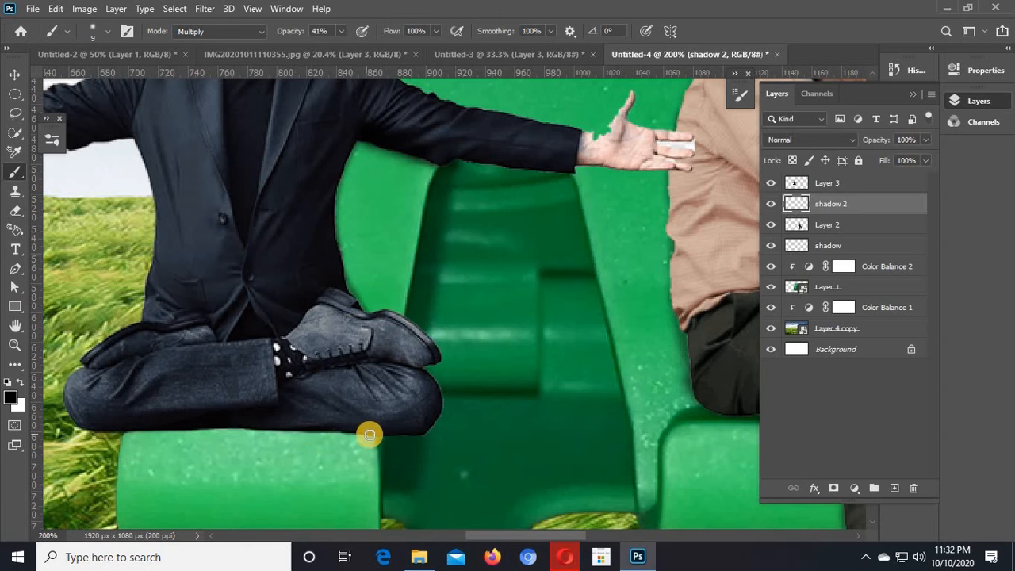
click(353, 433)
mouse_move(332, 432)
mouse_down()
mouse_move(220, 423)
mouse_move(75, 439)
mouse_move(40, 426)
mouse_up()
key(ctrl+z)
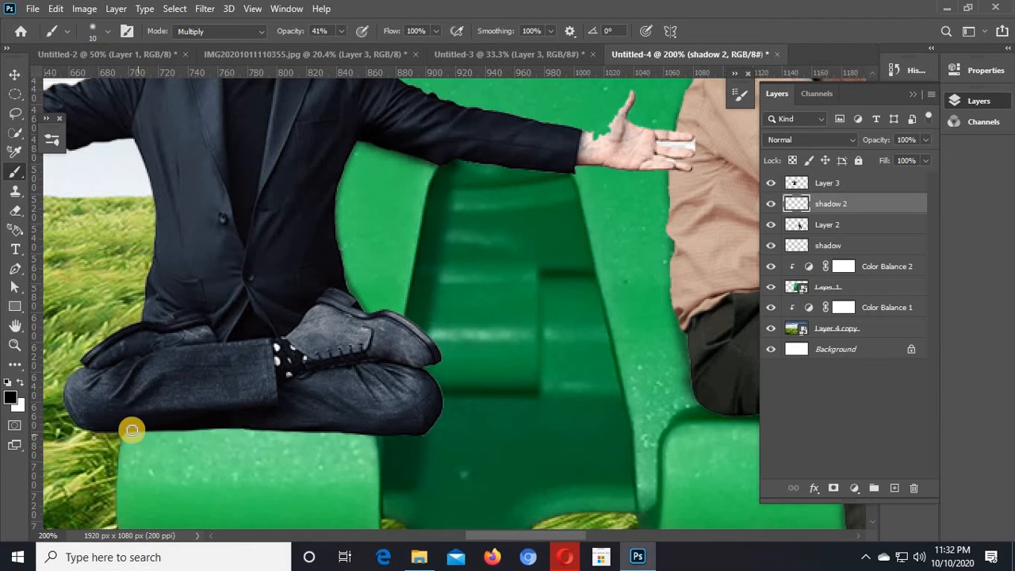
drag(131, 431, 425, 436)
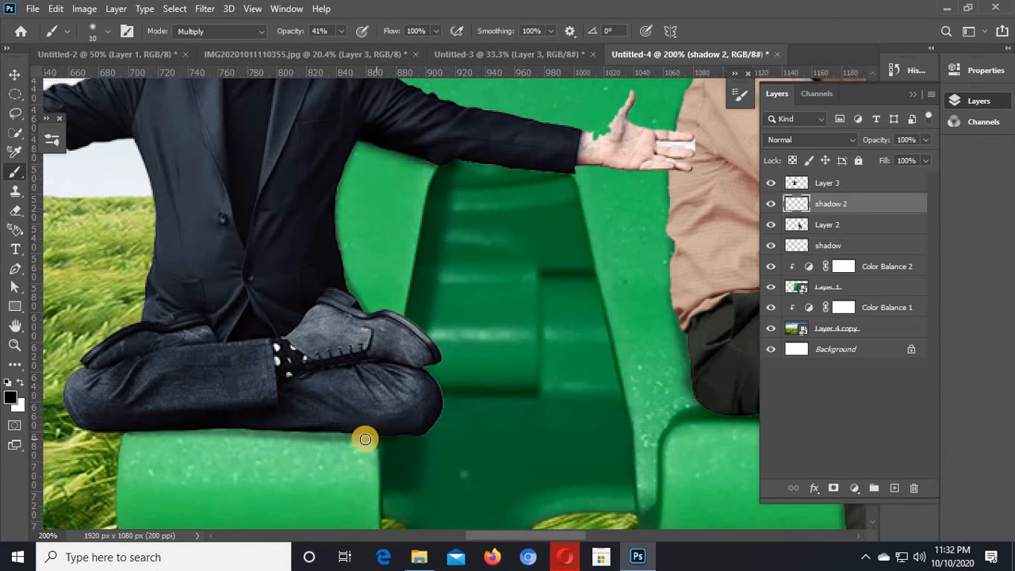
key(ctrl+z)
click(356, 434)
mouse_move(361, 433)
mouse_down()
mouse_move(284, 423)
mouse_move(116, 432)
mouse_up()
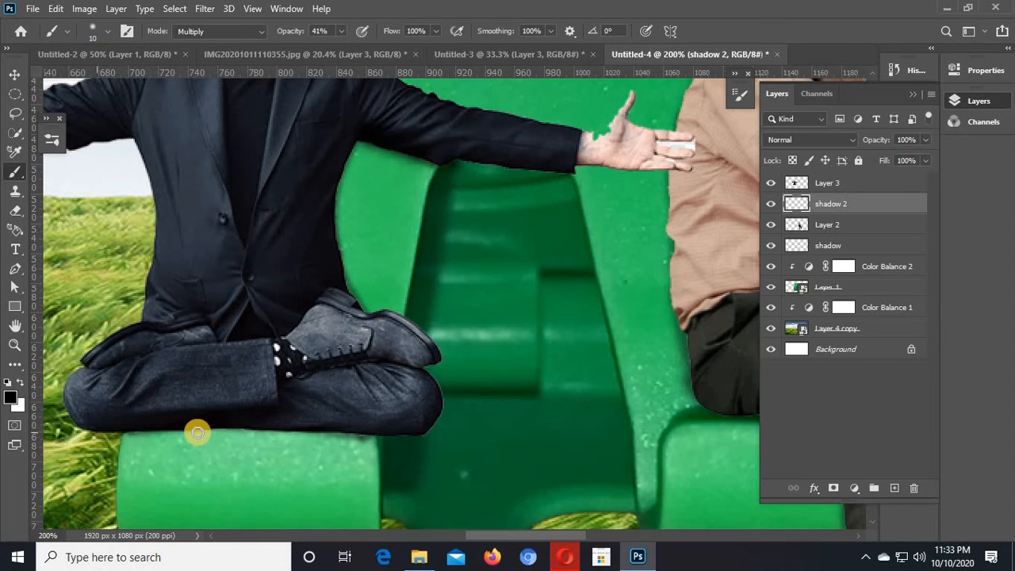
Examine the cross-legged man's outstretched hand and its cut-out edges where it overlaps the other man's shirt
scroll(424, 308, up, 2)
scroll(424, 309, up, 2)
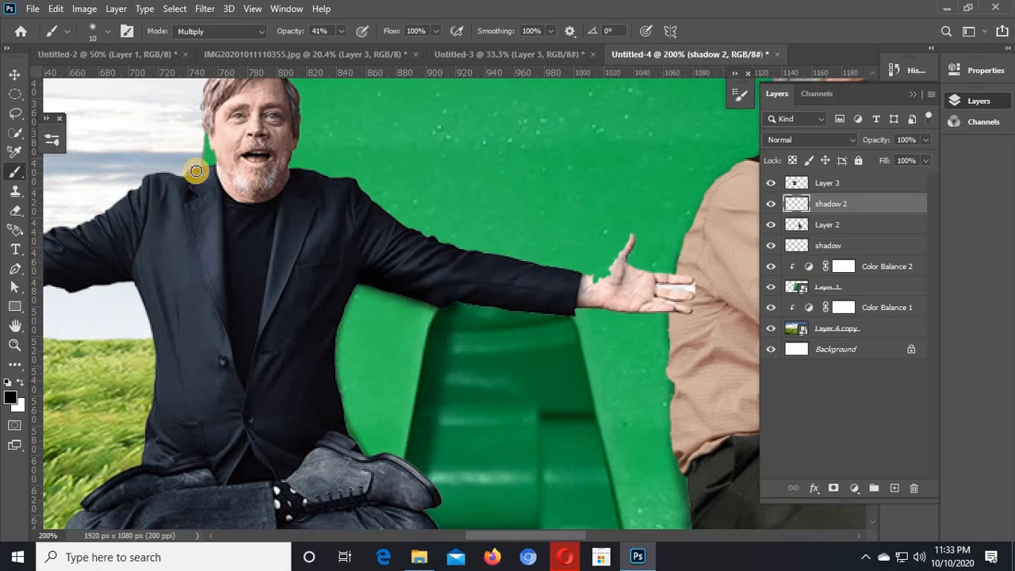
click(16, 74)
drag(563, 308, 523, 362)
scroll(521, 356, up, 1)
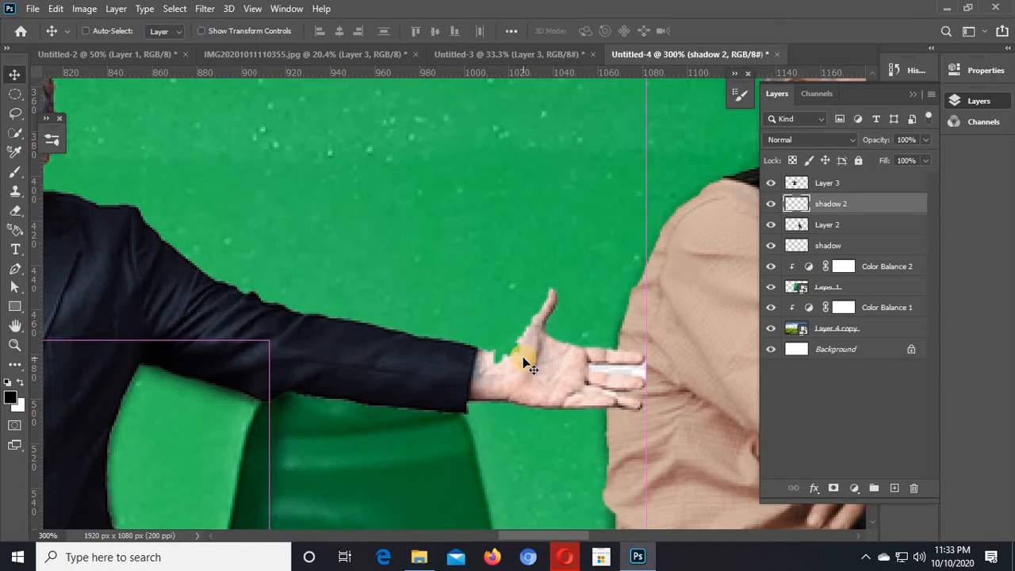
scroll(520, 363, up, 1)
drag(547, 361, 468, 299)
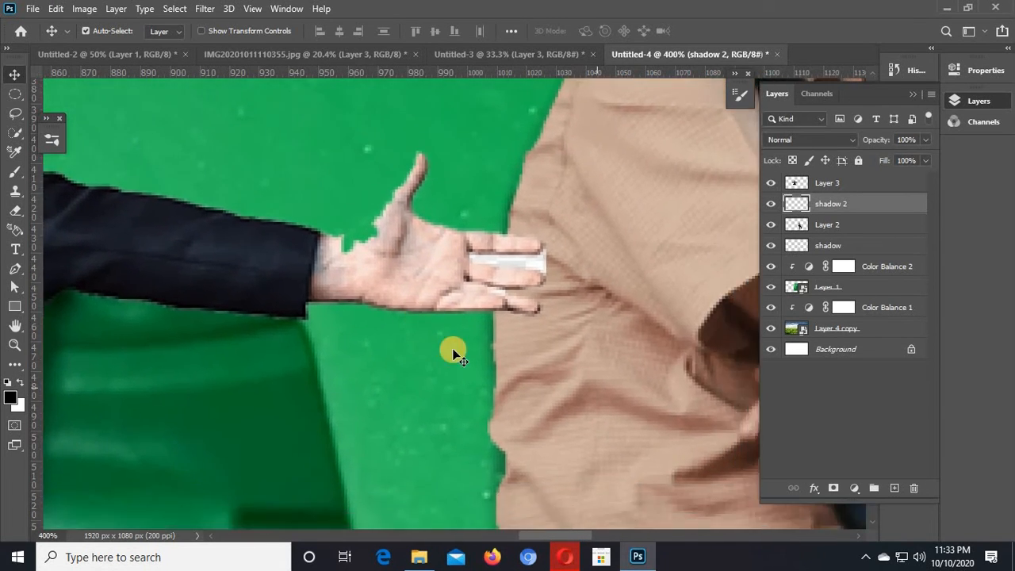
key(ctrl+0)
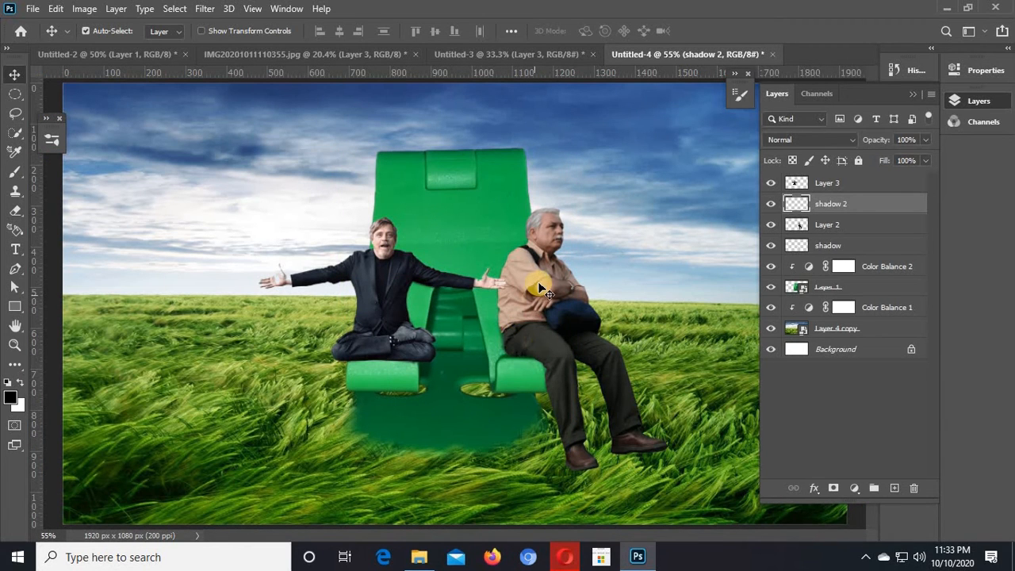
key(ctrl+plus)
key(ctrl+plus)
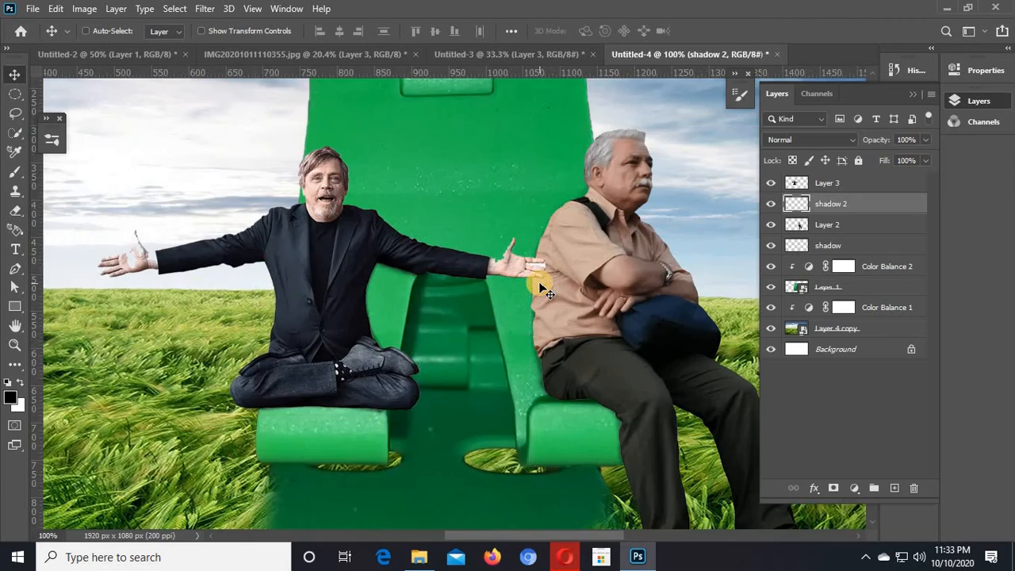
key(ctrl+plus)
key(ctrl+plus)
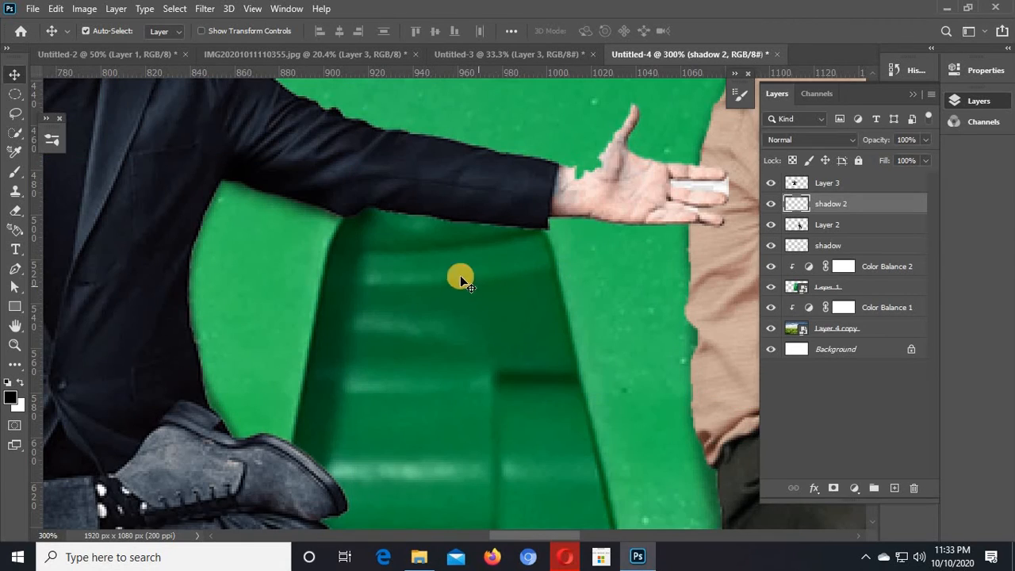
drag(416, 294, 317, 399)
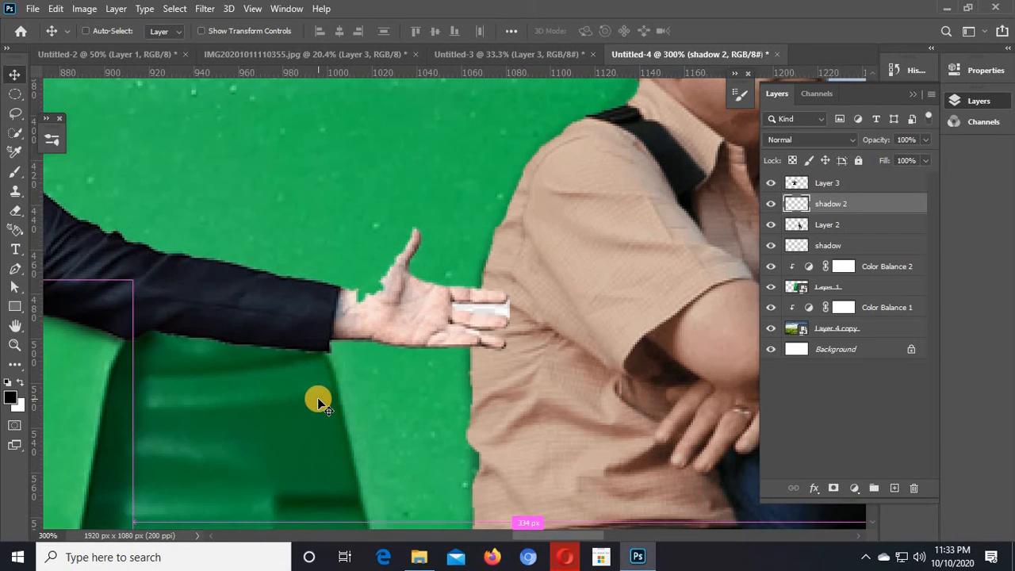
key(ctrl+plus)
drag(270, 394, 476, 317)
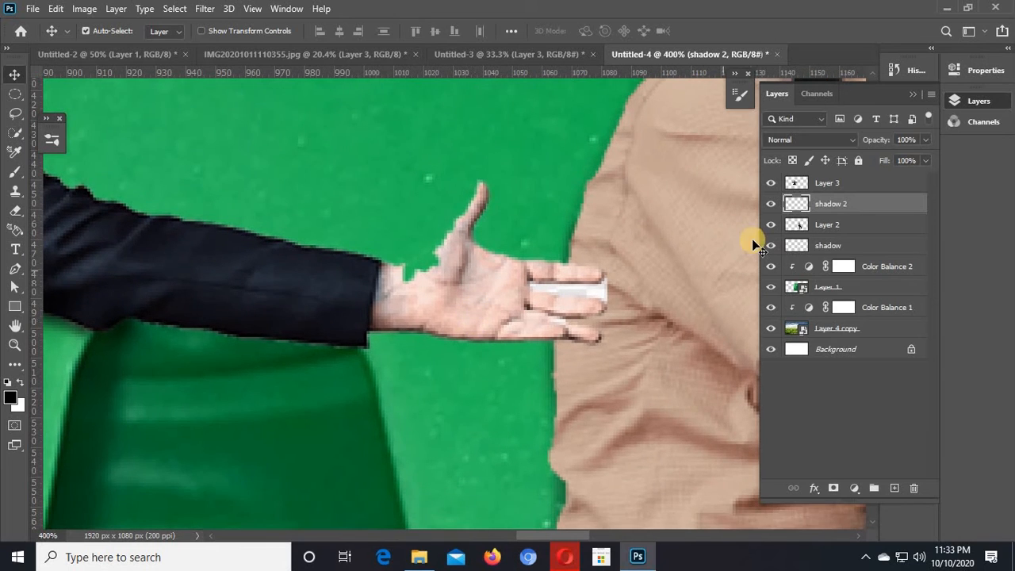
Fill the missing notch in the outstretched hand's wrist on Layer 3 by cloning nearby skin with the Clone Stamp
click(528, 306)
click(772, 184)
click(772, 184)
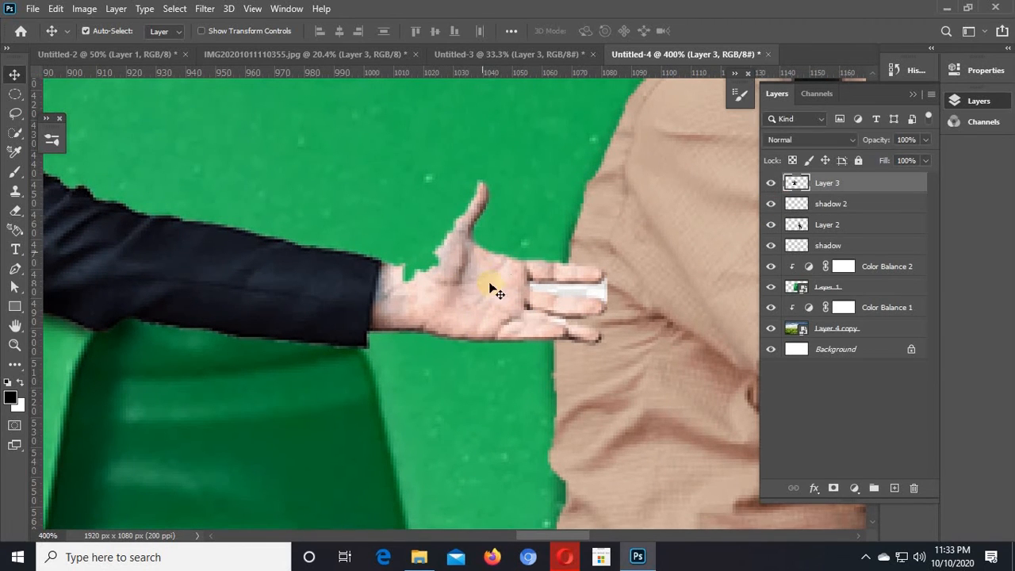
click(15, 191)
click(87, 191)
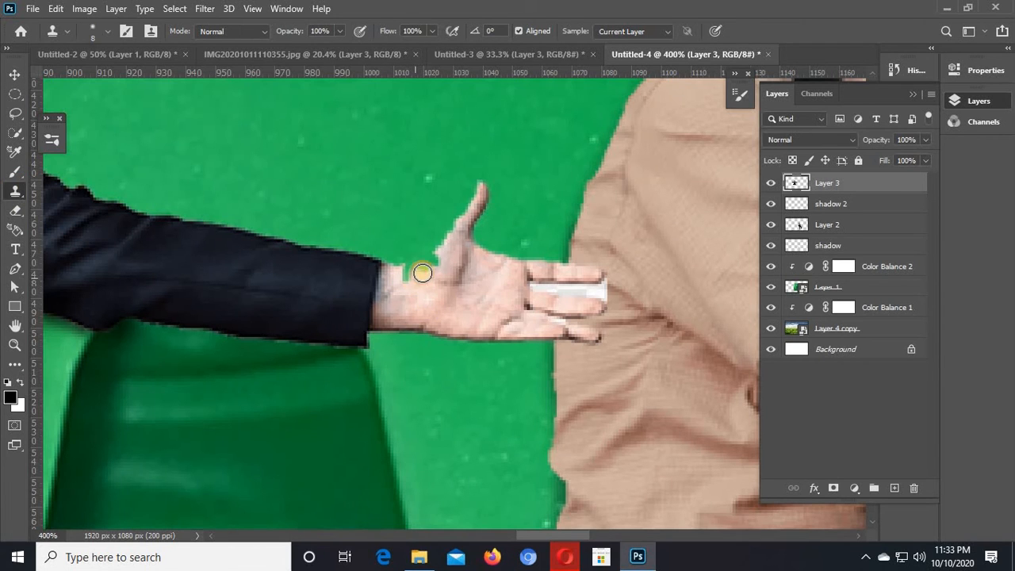
mouse_move(441, 261)
mouse_down()
mouse_move(435, 283)
mouse_move(415, 281)
mouse_up()
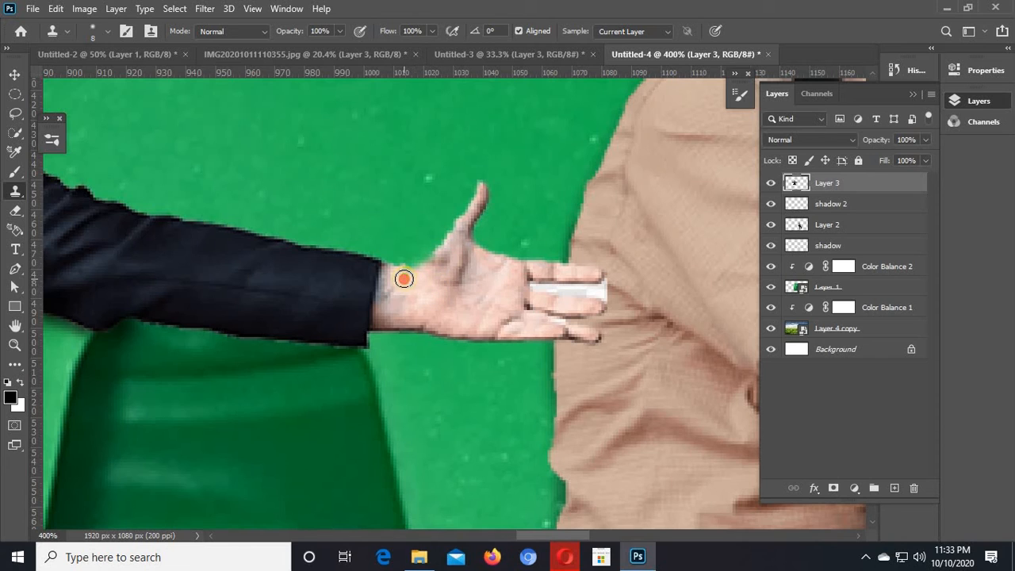
mouse_move(408, 275)
mouse_down()
mouse_move(381, 301)
mouse_move(401, 294)
mouse_move(393, 289)
mouse_move(385, 302)
mouse_move(411, 292)
mouse_move(403, 308)
mouse_move(427, 318)
mouse_move(418, 292)
mouse_up()
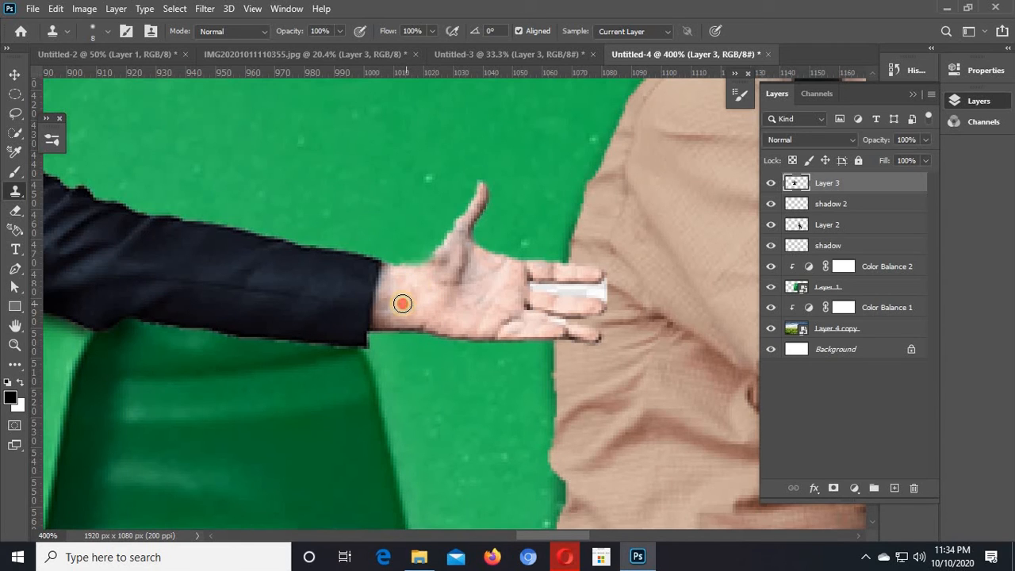
Erase the leftover white background between the outstretched hand's fingers on Layer 3 with a 2 px eraser
right_click(15, 210)
click(68, 203)
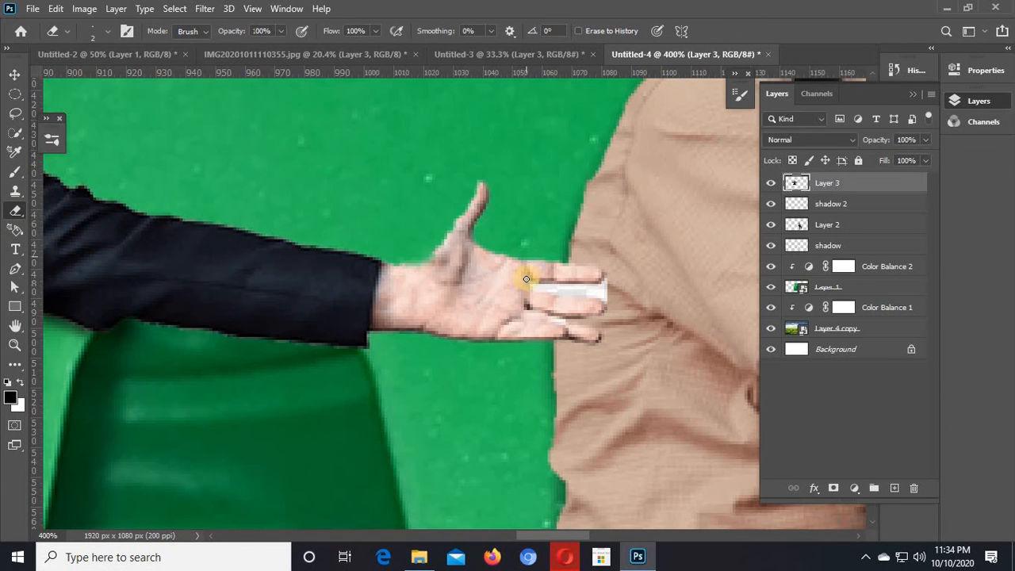
key(ctrl+plus)
drag(555, 219, 376, 263)
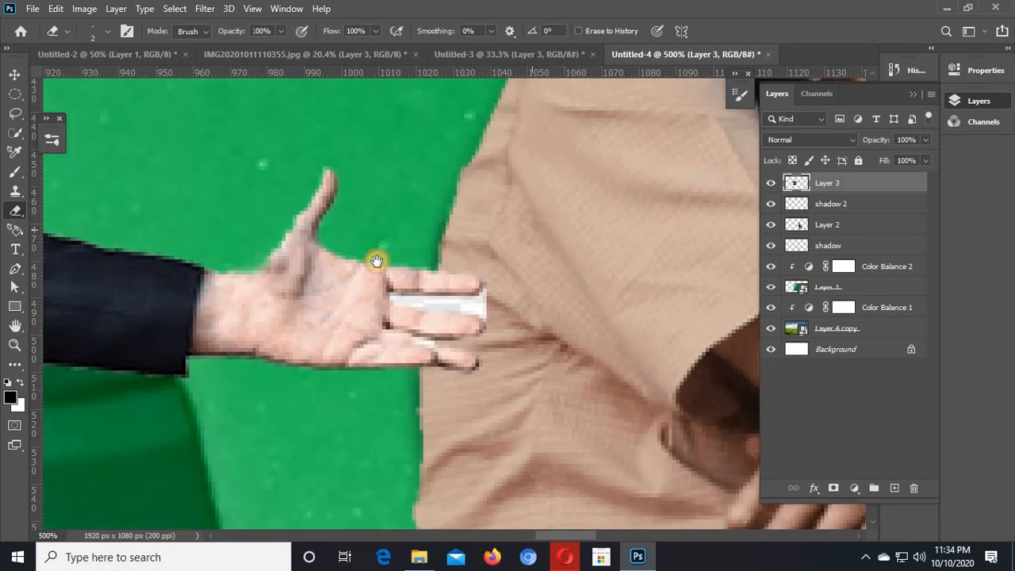
drag(385, 300, 333, 292)
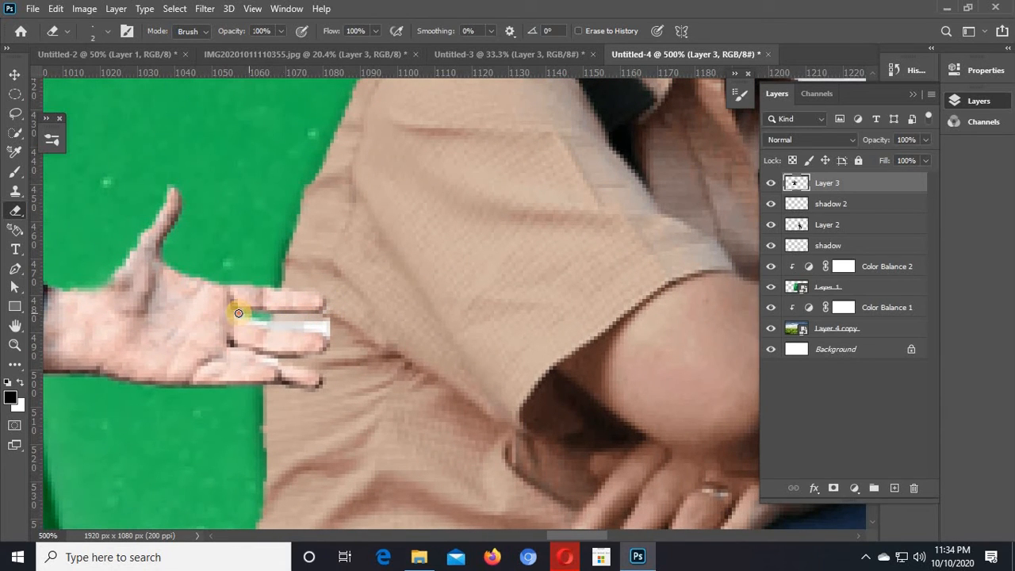
mouse_move(253, 322)
mouse_down()
mouse_move(332, 337)
mouse_move(286, 322)
mouse_move(331, 324)
mouse_move(332, 336)
mouse_move(332, 312)
mouse_move(249, 317)
mouse_move(338, 325)
mouse_move(331, 340)
mouse_move(272, 325)
mouse_move(304, 361)
mouse_move(272, 358)
mouse_move(292, 365)
mouse_move(280, 362)
mouse_move(320, 357)
mouse_move(324, 320)
mouse_up()
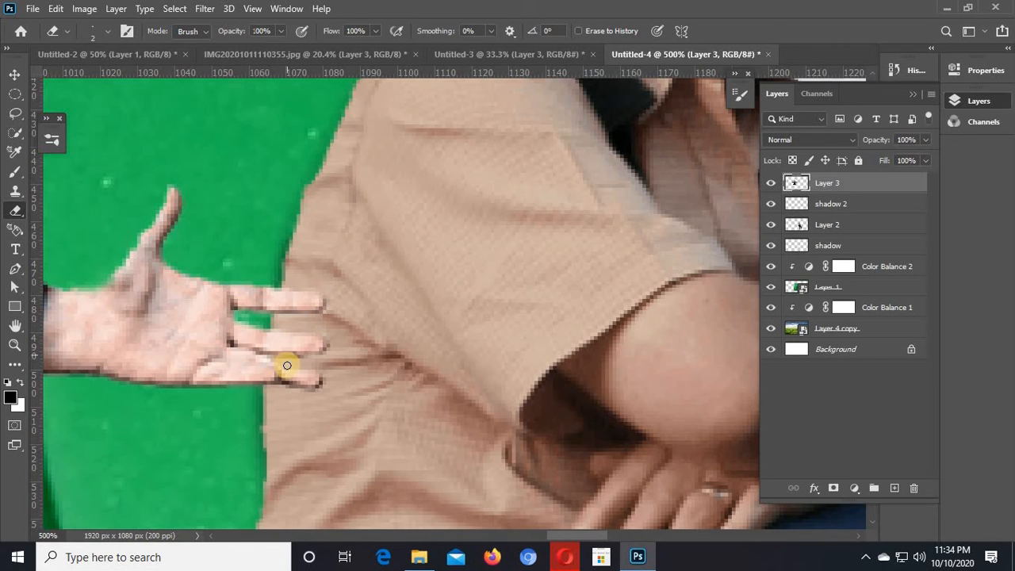
mouse_move(279, 317)
mouse_down()
mouse_move(324, 320)
mouse_move(285, 324)
mouse_move(326, 332)
mouse_move(325, 313)
mouse_up()
key(ctrl+0)
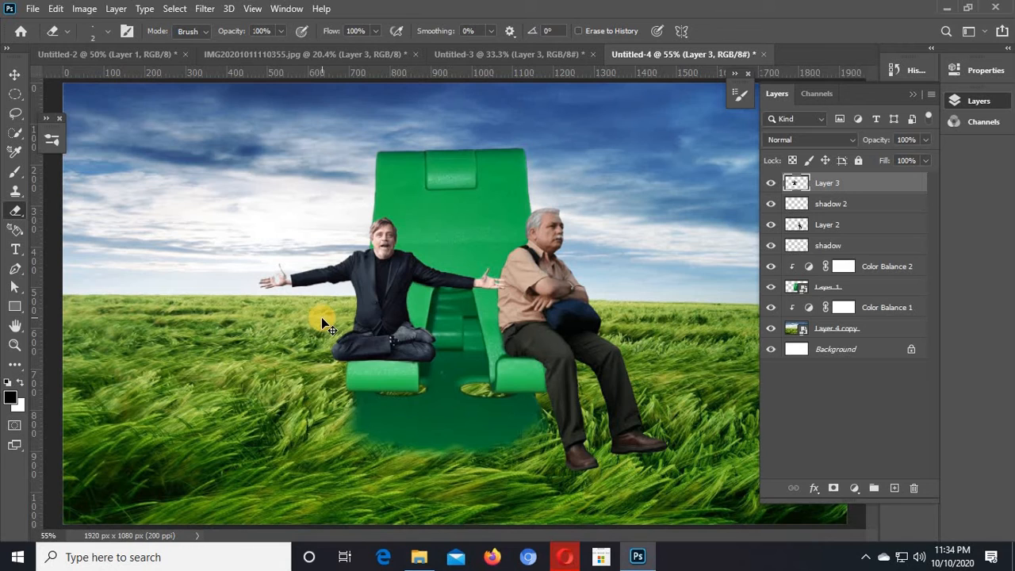
Check which layers hold the green stand and the grass field by toggling Layer 1 and Layer 4 copy off and on
click(14, 74)
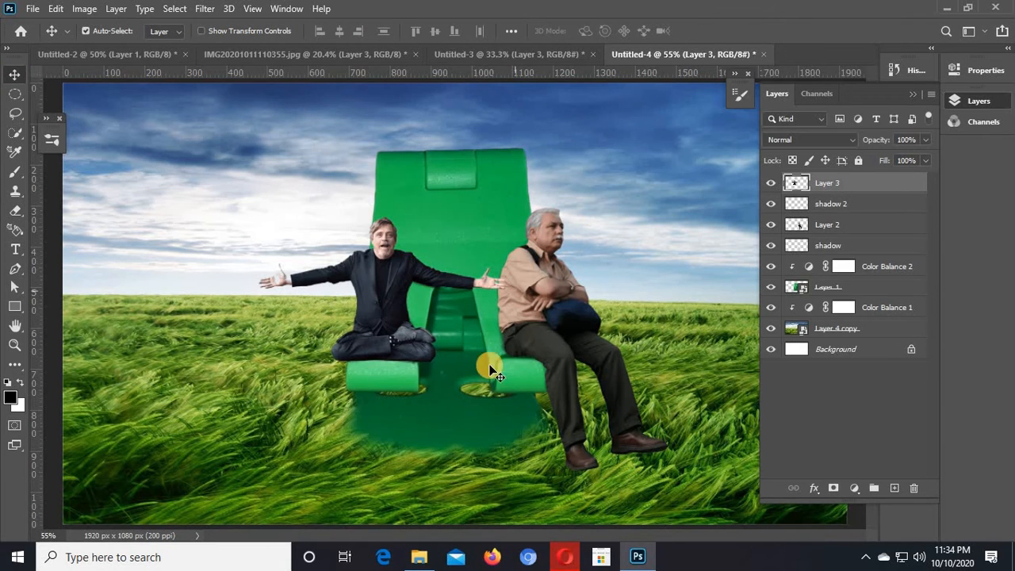
click(478, 242)
click(771, 287)
click(770, 287)
click(771, 287)
click(770, 287)
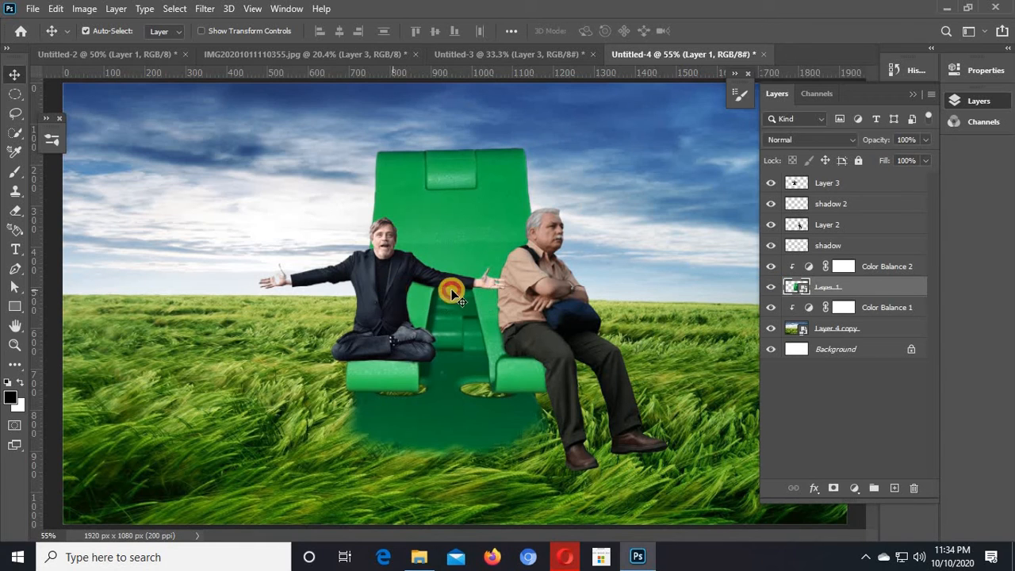
click(453, 295)
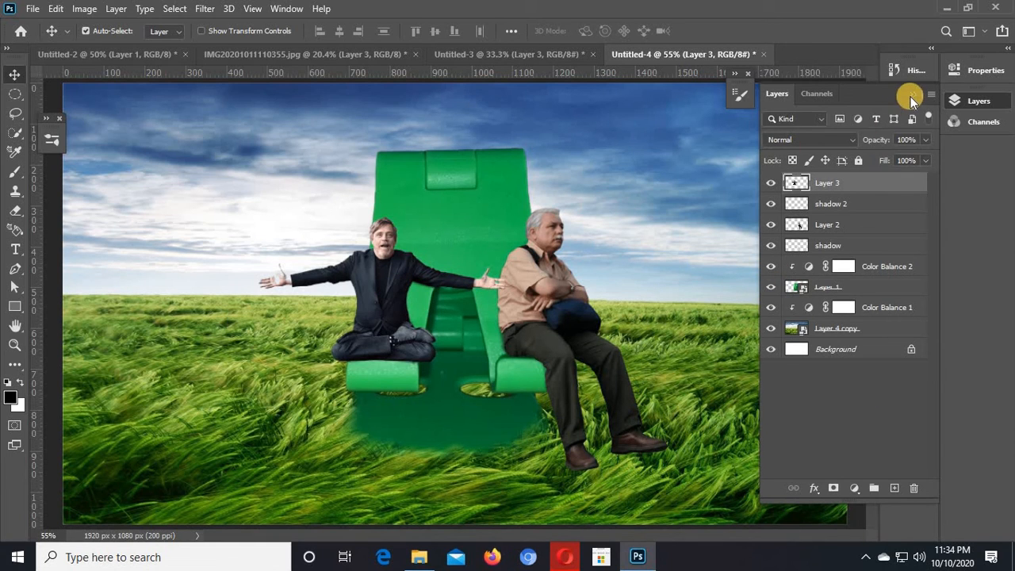
click(687, 357)
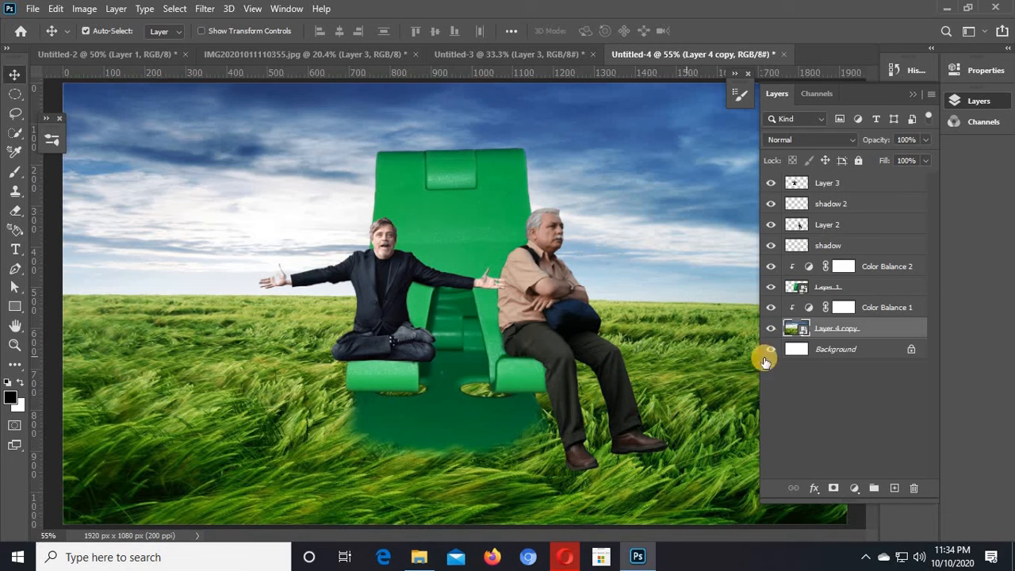
click(770, 328)
click(770, 327)
click(525, 303)
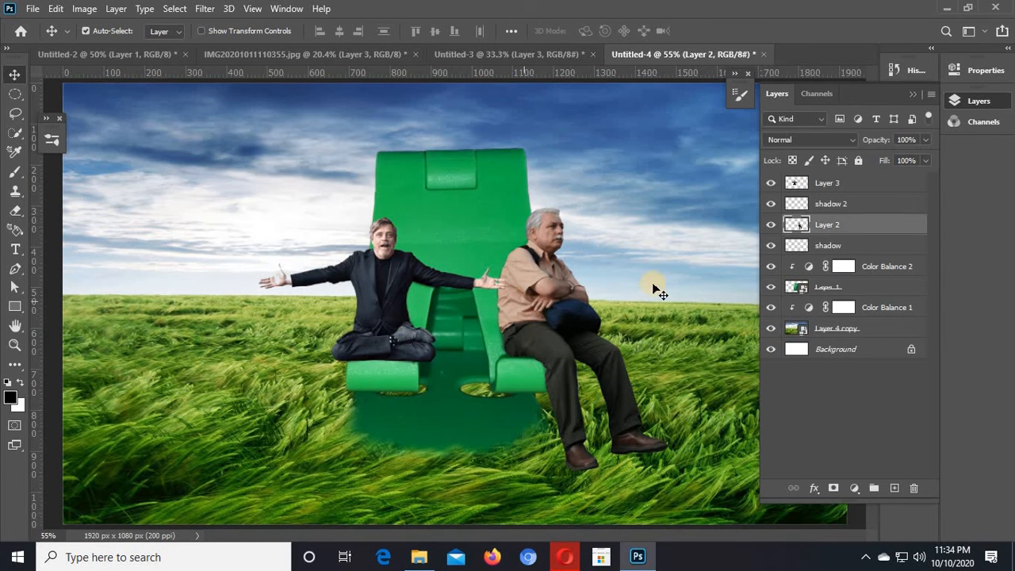
Hide every layer except Layer 4 copy and its Color Balance 1 adjustment, leaving just the grass field showing
click(770, 224)
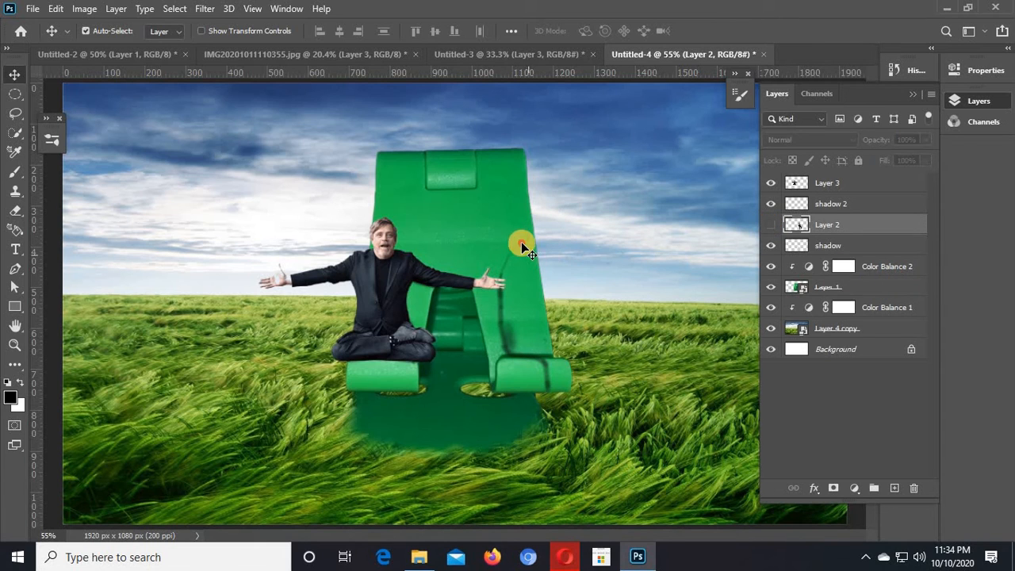
click(785, 287)
click(769, 266)
click(770, 245)
click(770, 204)
click(770, 182)
click(770, 266)
click(769, 287)
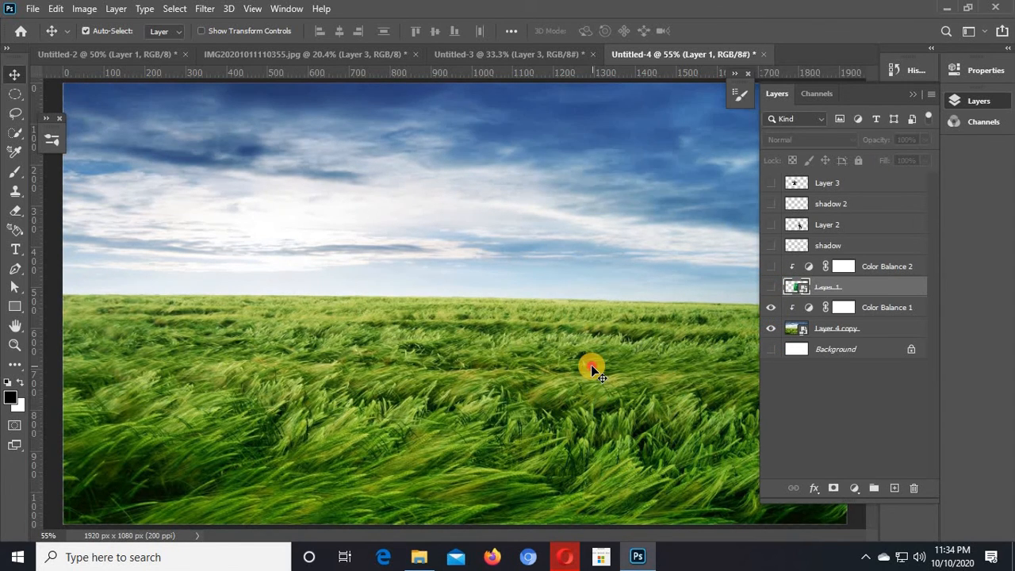
Select the whole sky above the grass horizon on Layer 4 copy with the Quick Selection tool
click(836, 328)
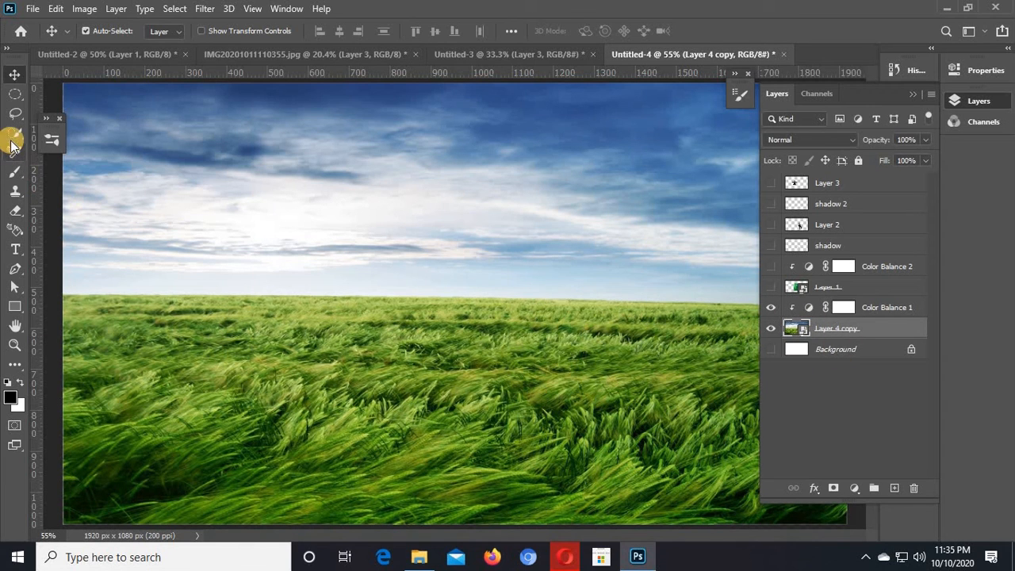
drag(15, 133, 56, 147)
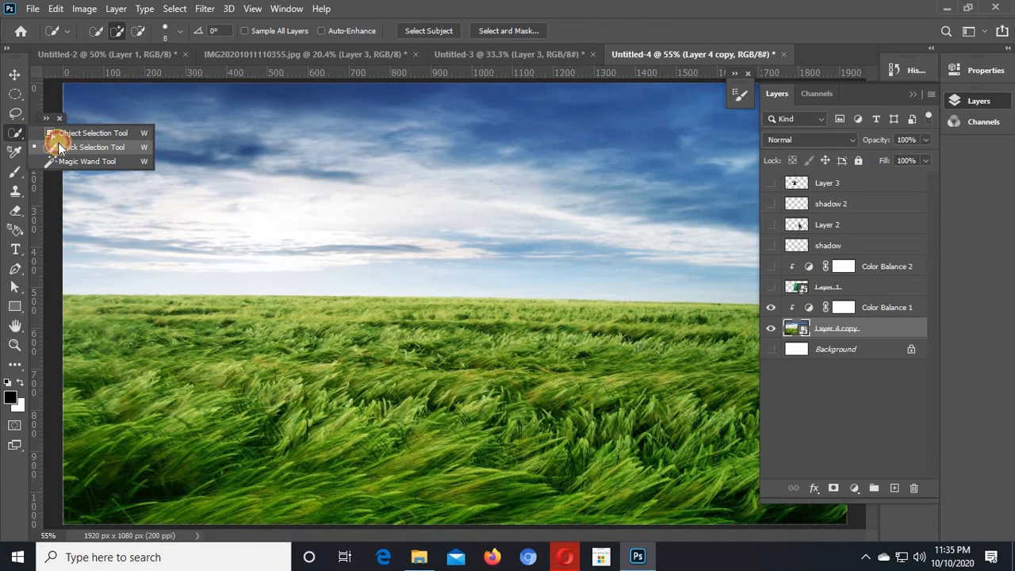
click(55, 146)
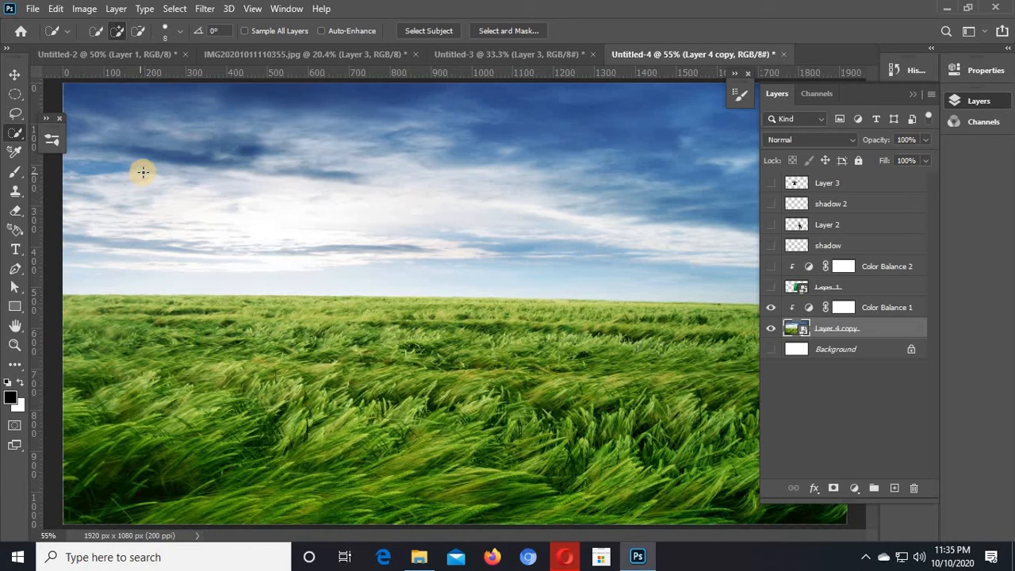
mouse_move(144, 171)
mouse_down()
mouse_move(531, 211)
mouse_move(657, 234)
mouse_up()
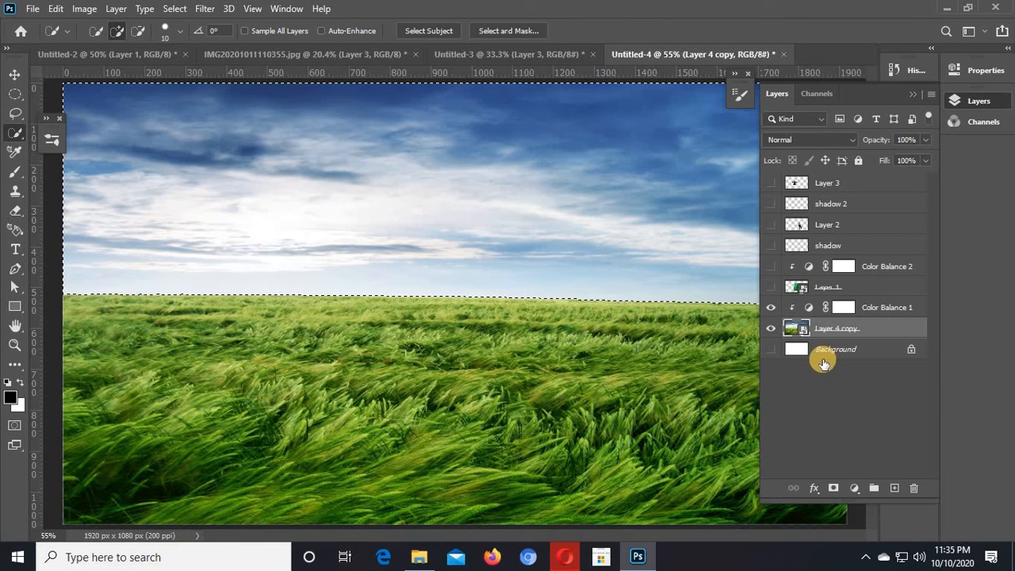
click(894, 487)
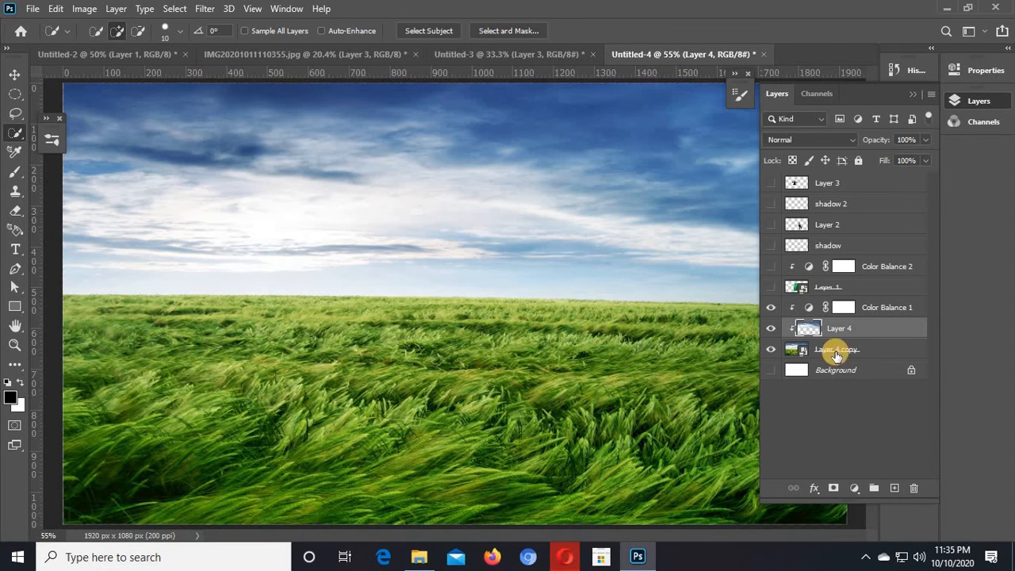
right_click(862, 309)
click(758, 287)
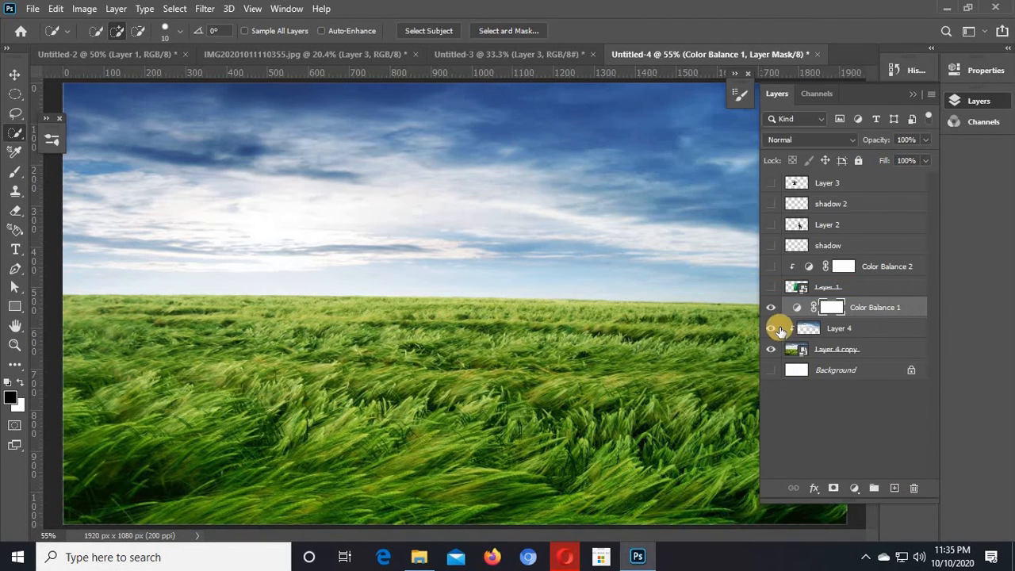
right_click(842, 329)
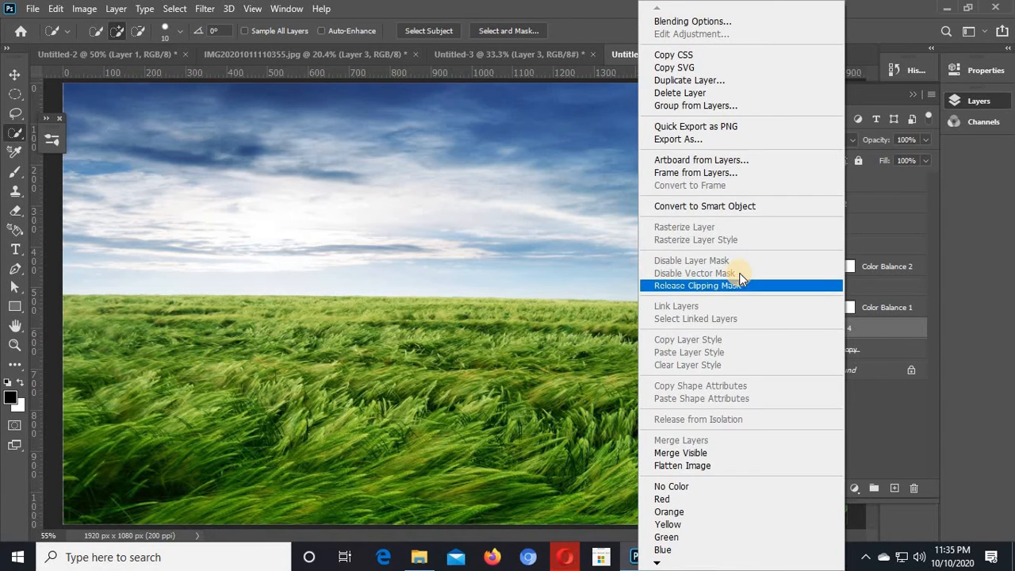
click(679, 286)
ctrl+click(796, 329)
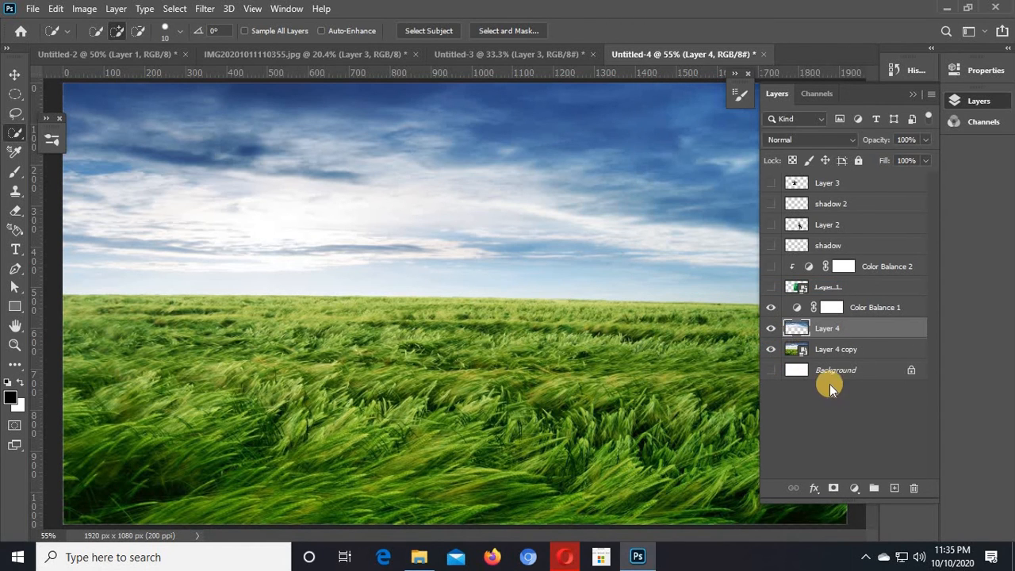
key(ctrl+e)
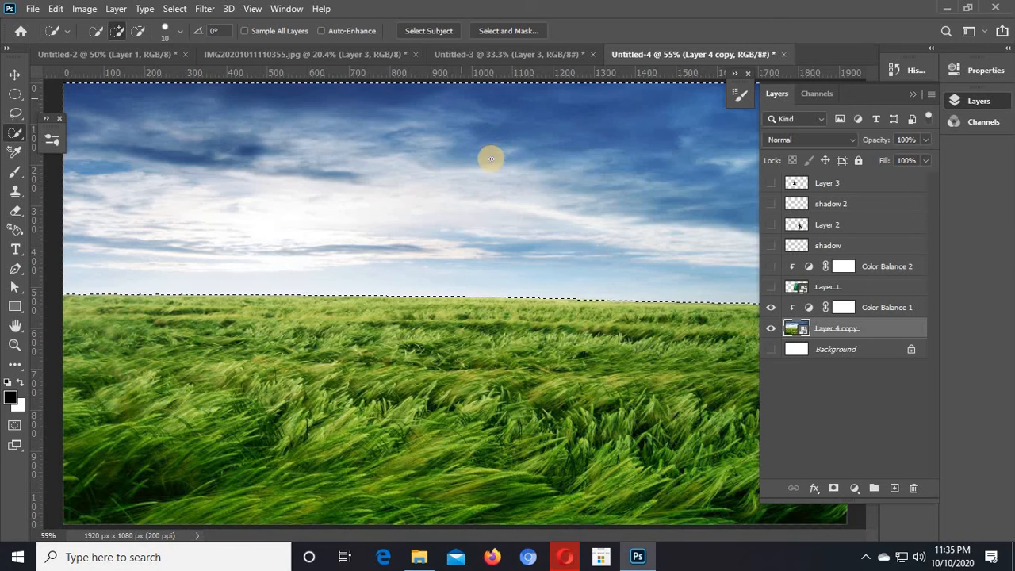
Soften the selected sky on Layer 4 copy with a light Gaussian Blur that keeps the cloud shapes recognizable
click(203, 9)
mouse_move(278, 176)
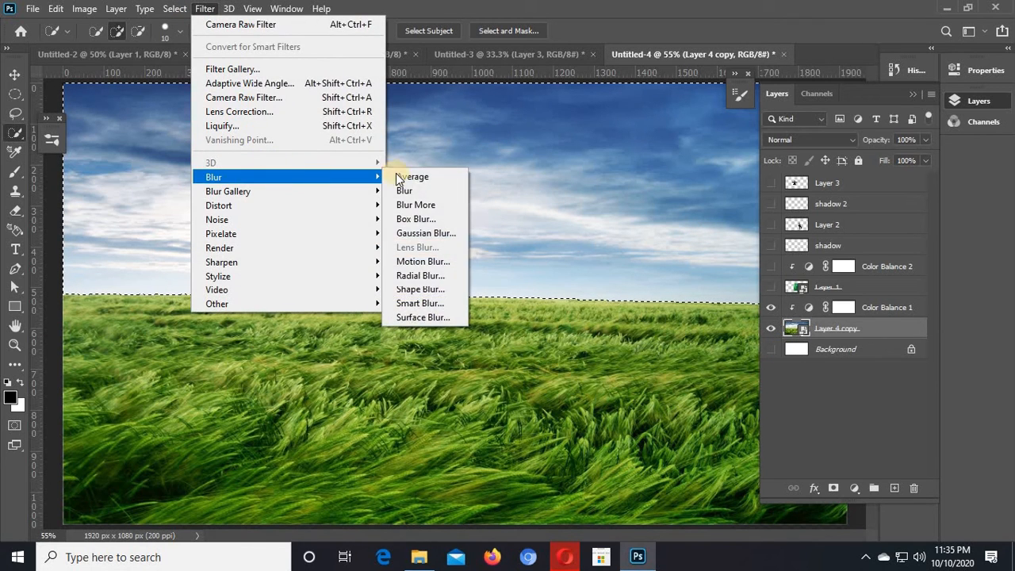
click(420, 232)
drag(767, 379, 729, 383)
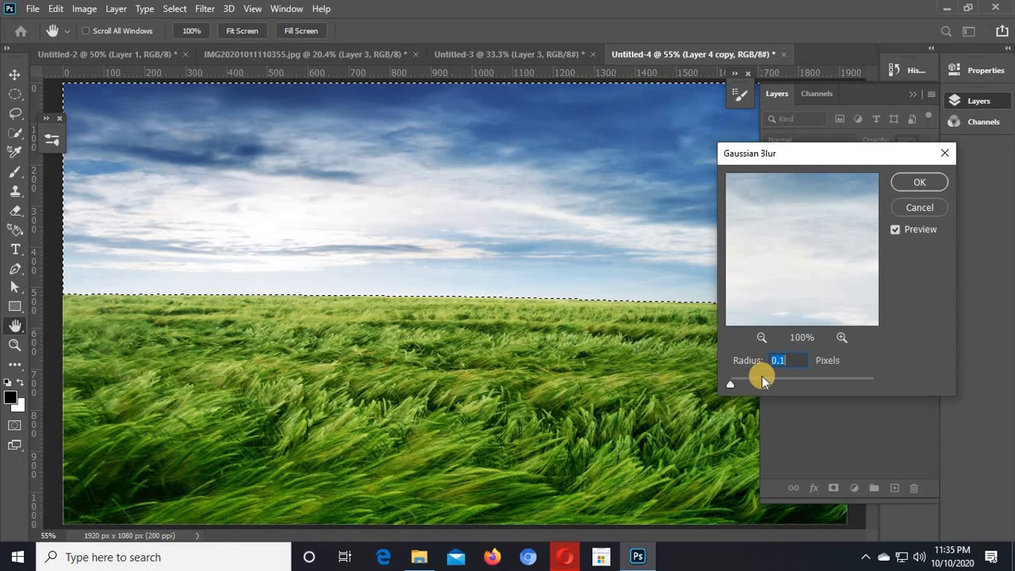
click(775, 382)
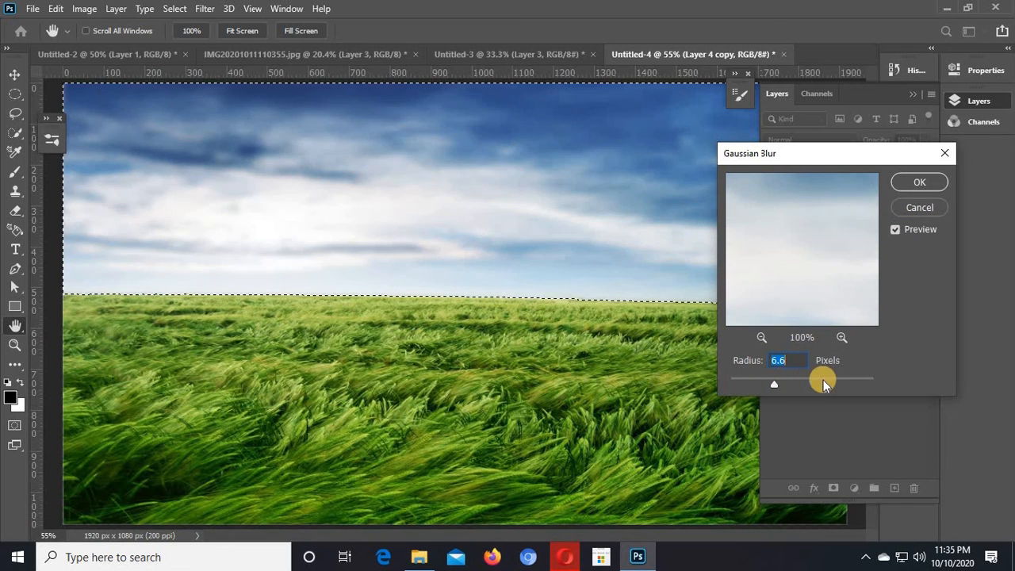
click(825, 381)
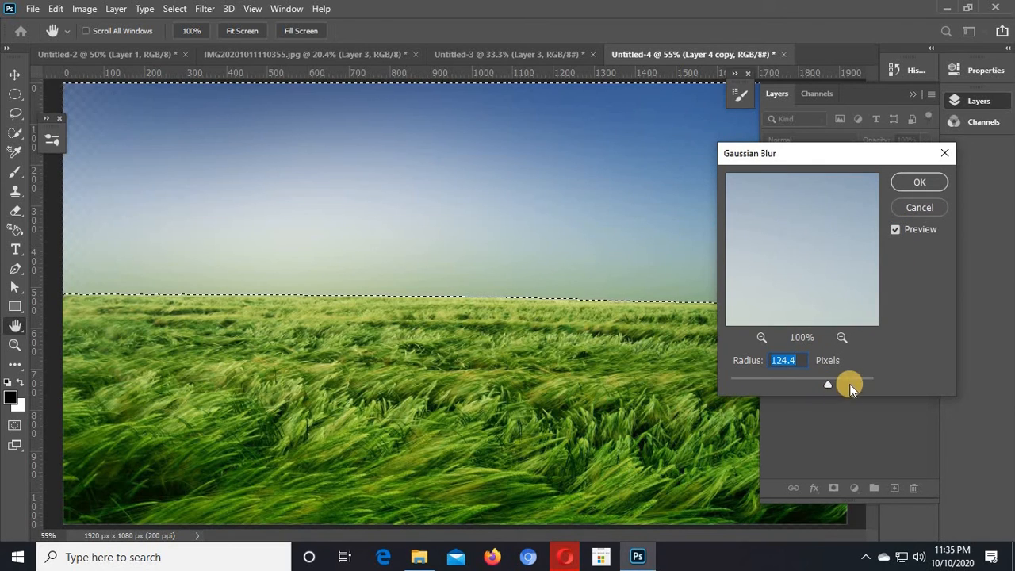
drag(818, 384, 763, 382)
click(905, 195)
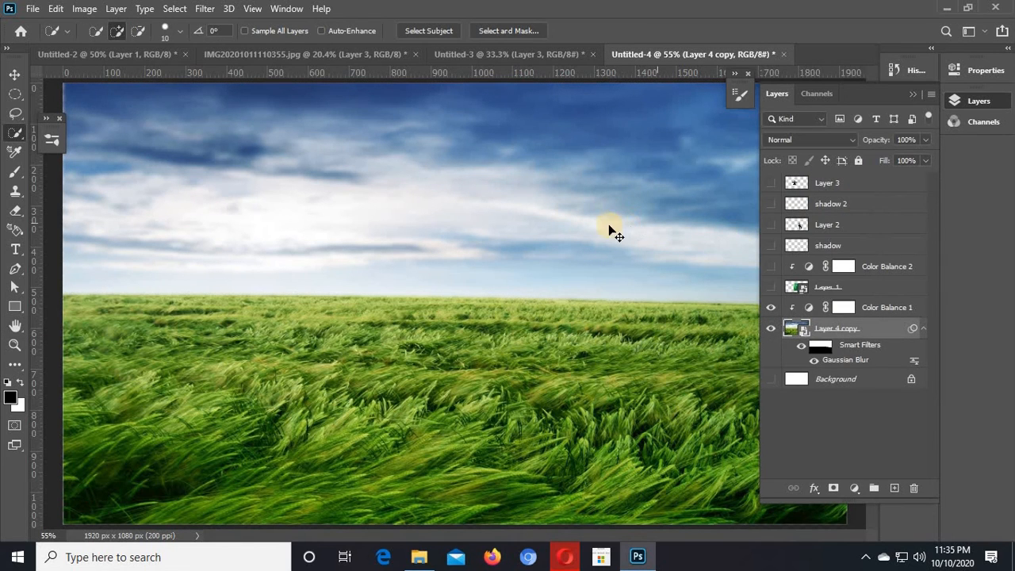
Show the green stand, its Color Balance 2 adjustment, both seated men and their shadow layers again
click(912, 96)
click(963, 107)
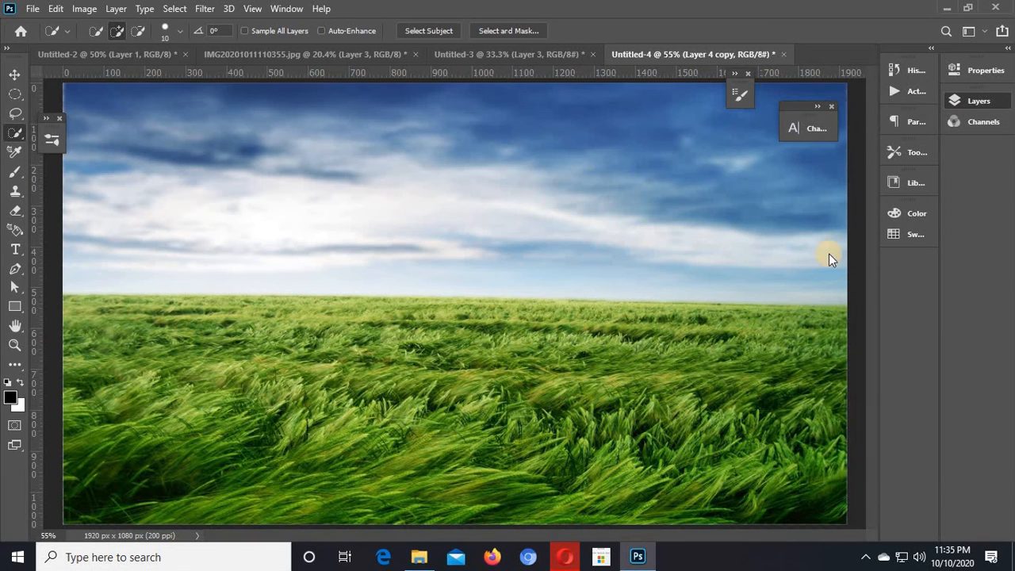
click(771, 286)
drag(774, 248, 770, 173)
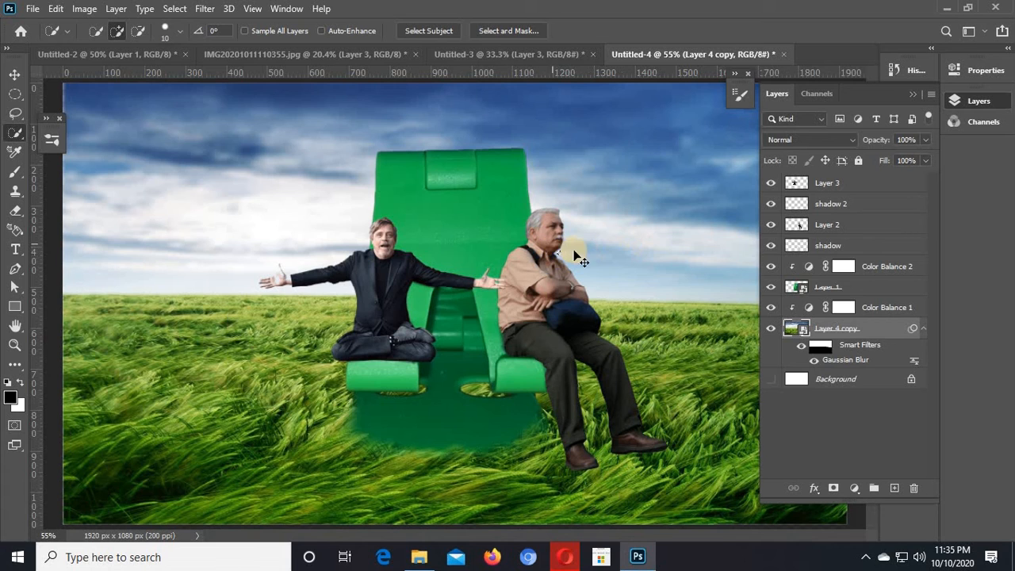
Apply a Camera Raw filter to the crossed-arms man on Layer 2 with Temperature -12 and Clarity +8
click(11, 75)
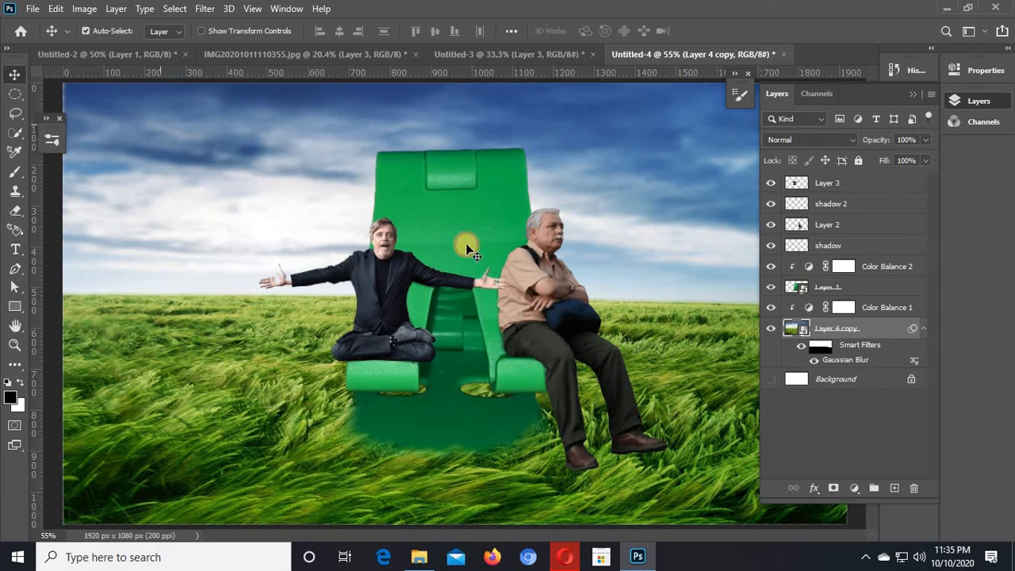
click(523, 275)
key(ctrl+shift+a)
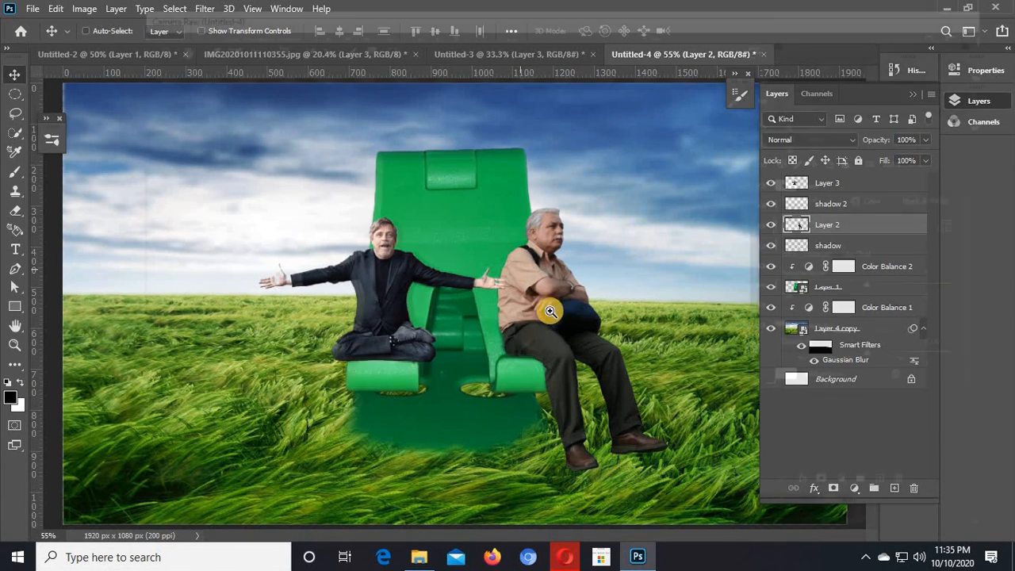
drag(875, 293, 868, 293)
scroll(882, 404, down, 2)
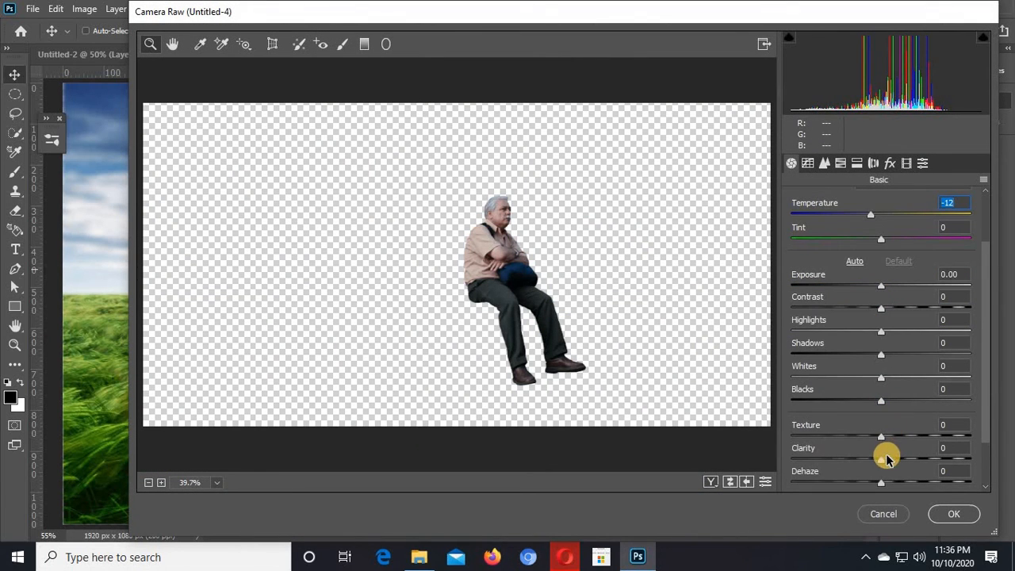
drag(886, 462, 889, 460)
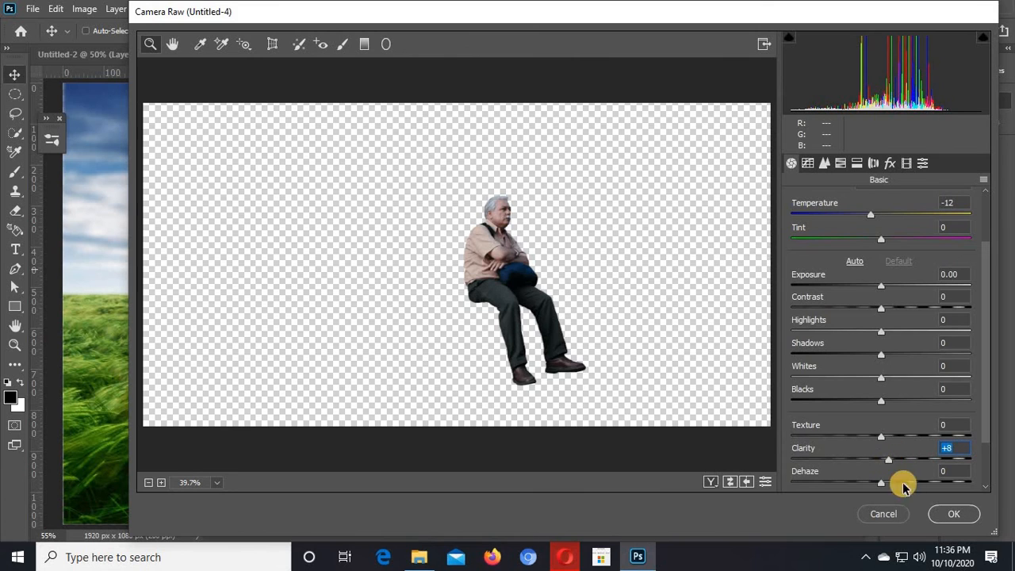
click(943, 513)
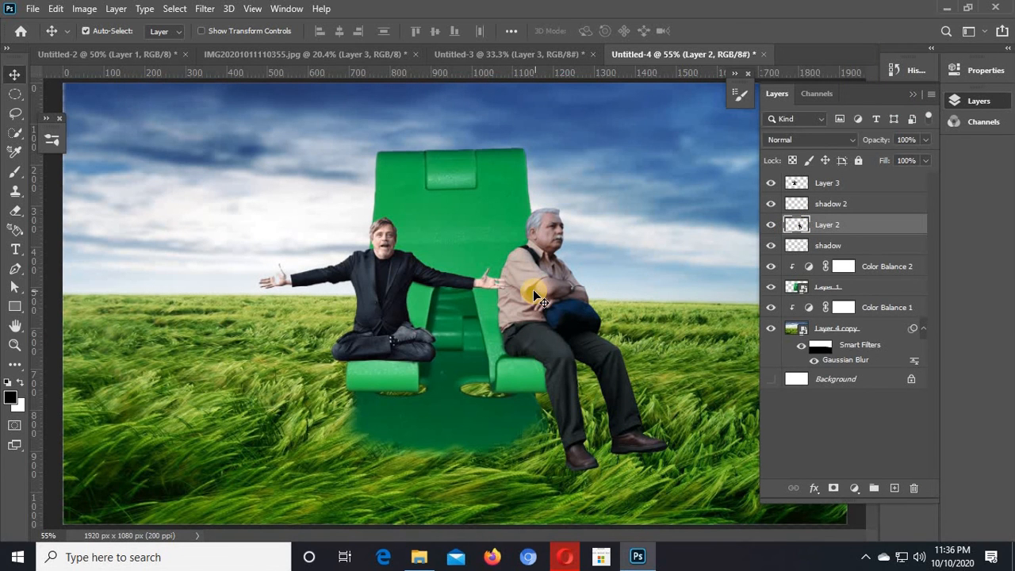
Apply the same Camera Raw filter again to the man with outstretched arms on Layer 3
click(376, 287)
click(176, 9)
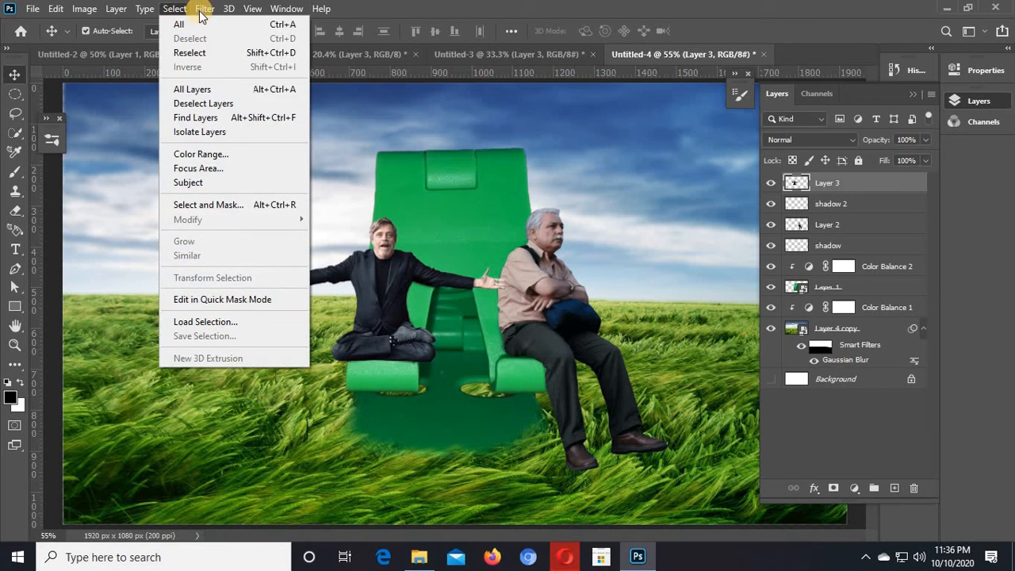
click(187, 9)
click(205, 9)
click(208, 24)
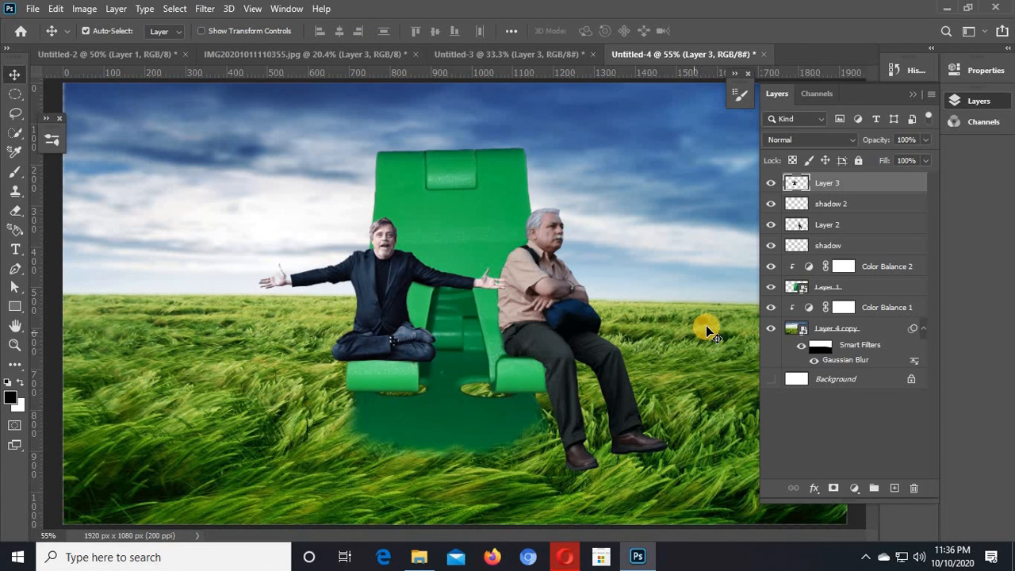
Examine the whole composite with the layer list collapsed out of the way
key(ctrl+1)
key(ctrl+minus)
key(ctrl+minus)
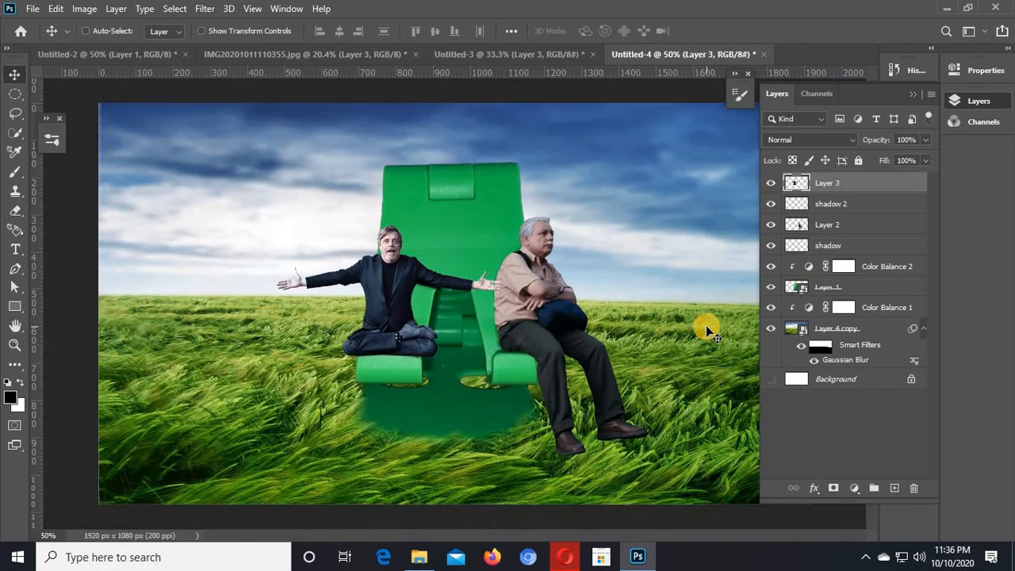
scroll(706, 325, up, 1)
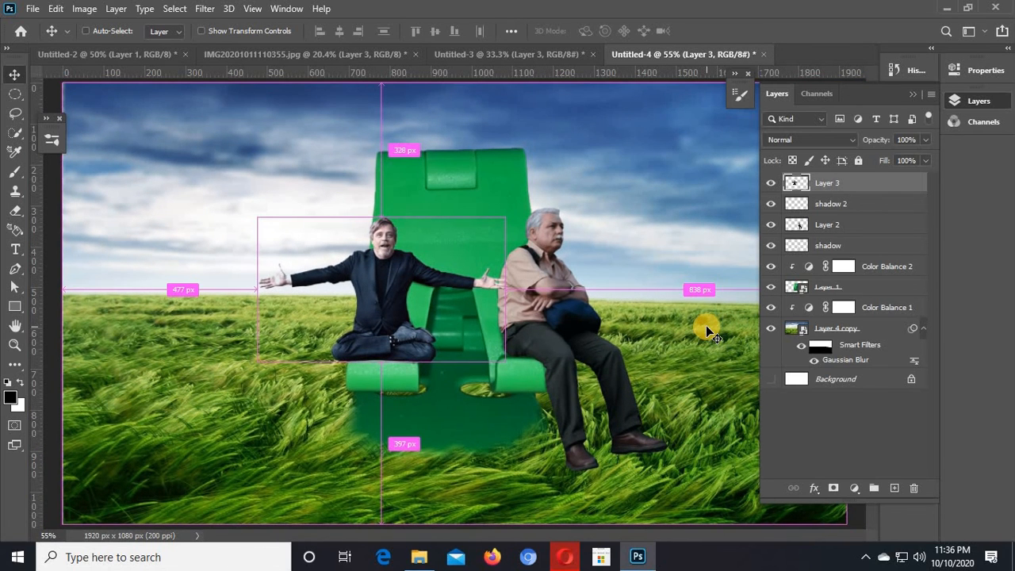
click(911, 94)
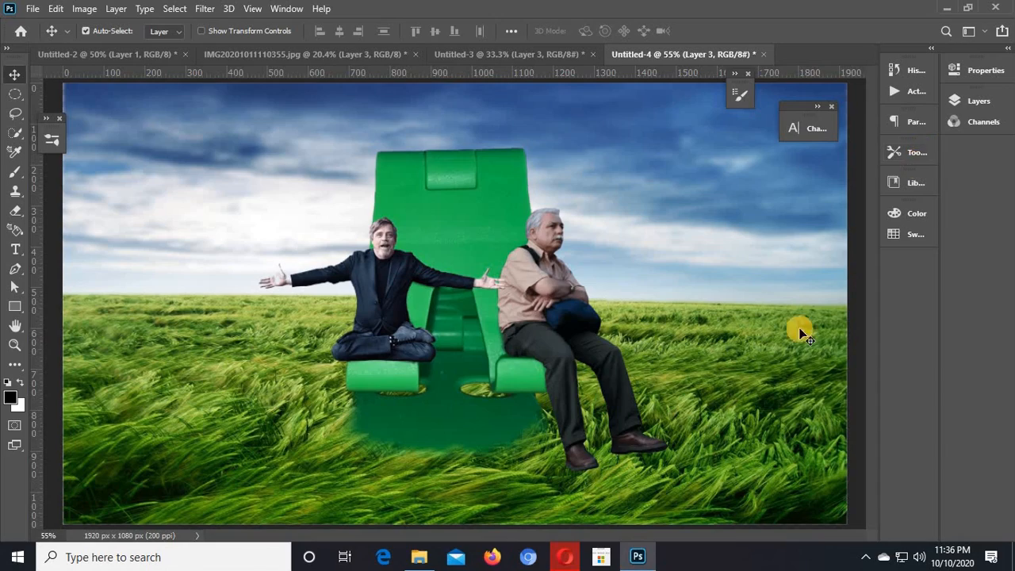
click(636, 558)
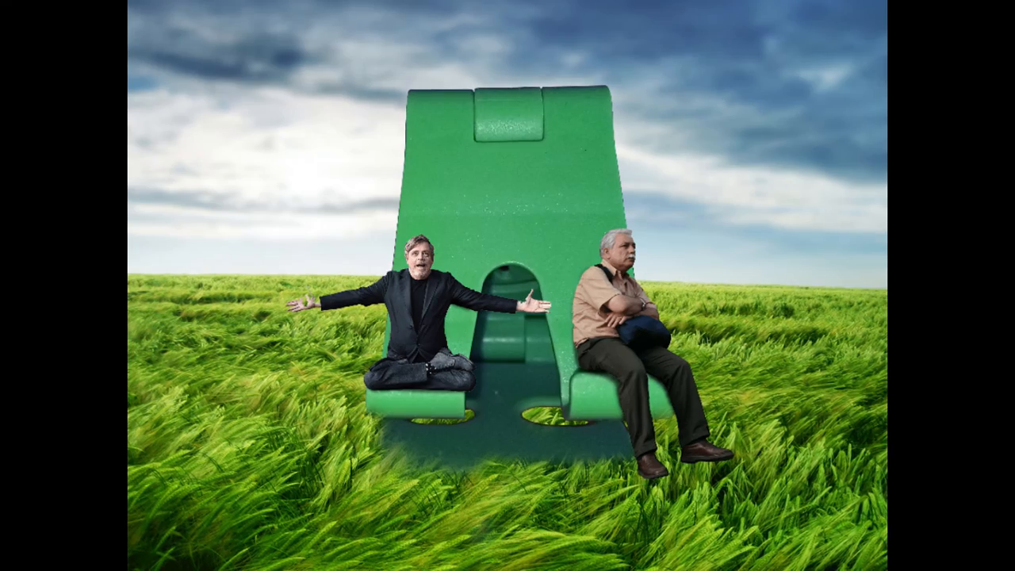